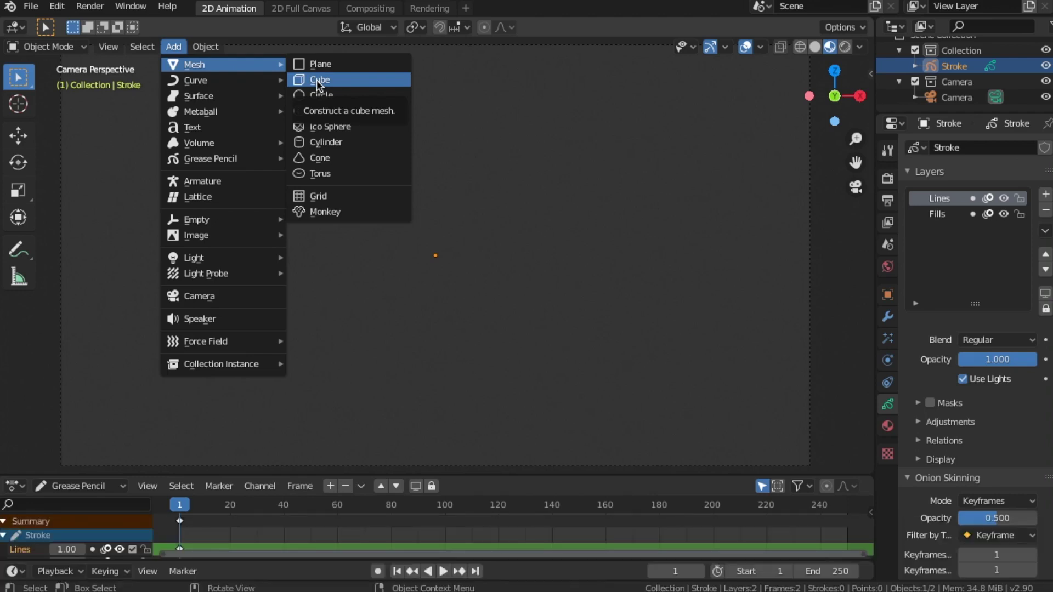
Add a cube mesh, enter Edit Mode, and scale its geometry down to a small block
click(317, 80)
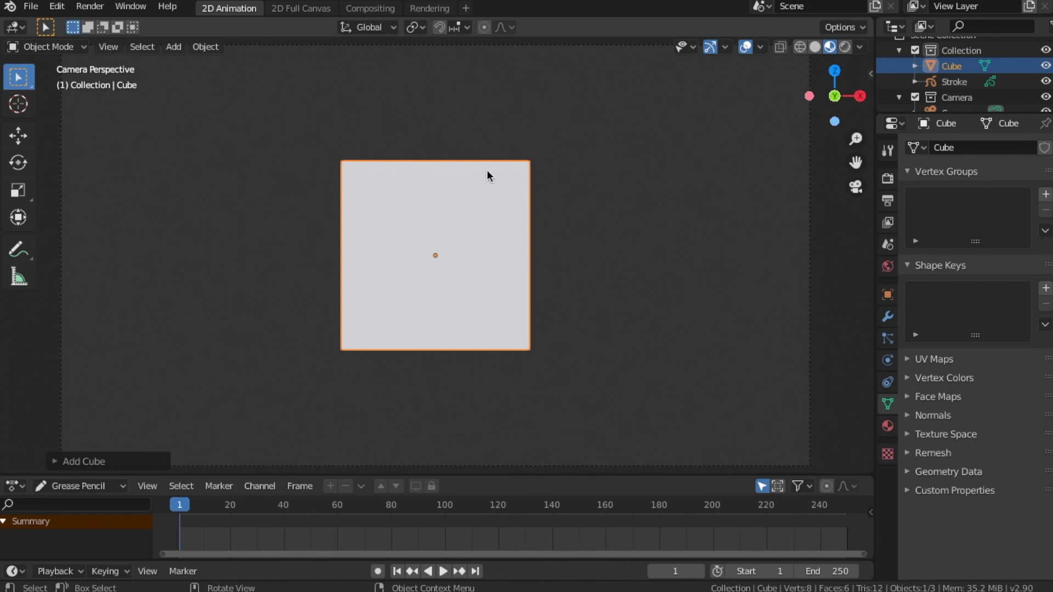
click(86, 48)
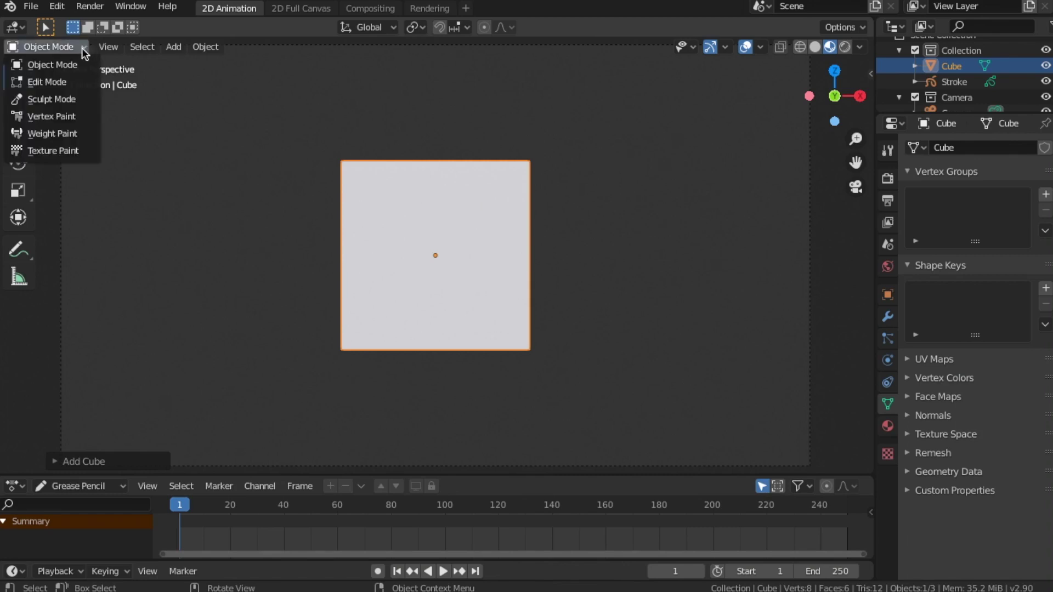
click(65, 83)
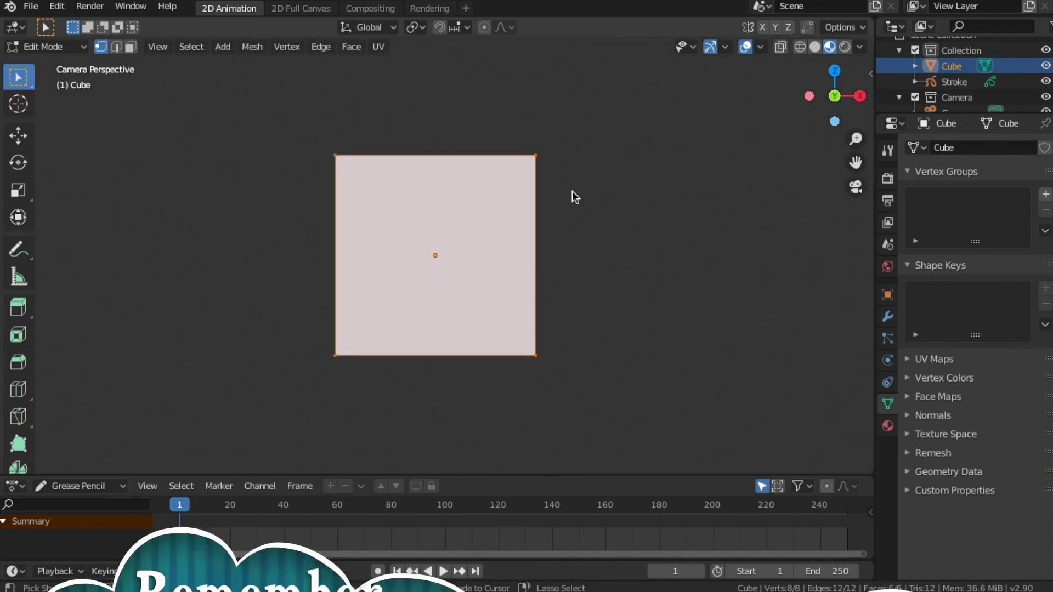
key(s)
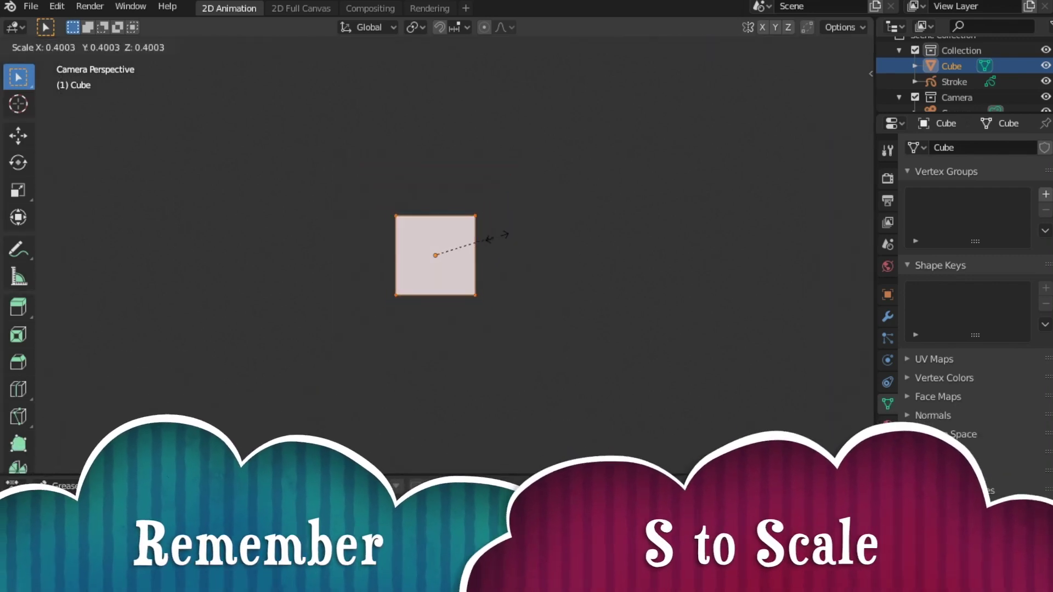
click(493, 236)
Add a horizontal loop cut around the cube, slid up close to its top edge
key(KP_0)
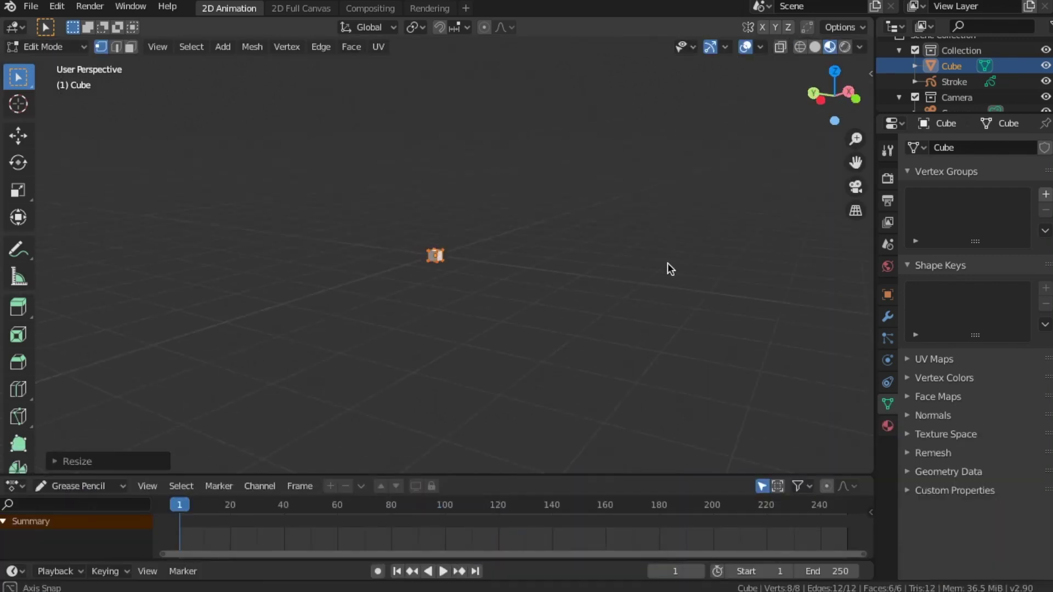
scroll(666, 262, up, 4)
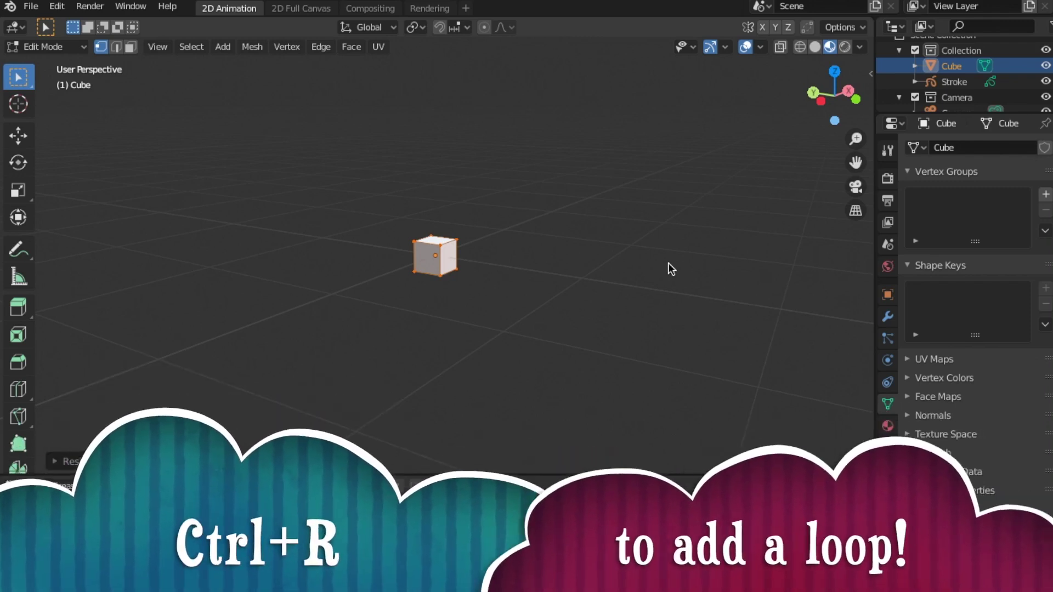
key(KP_0)
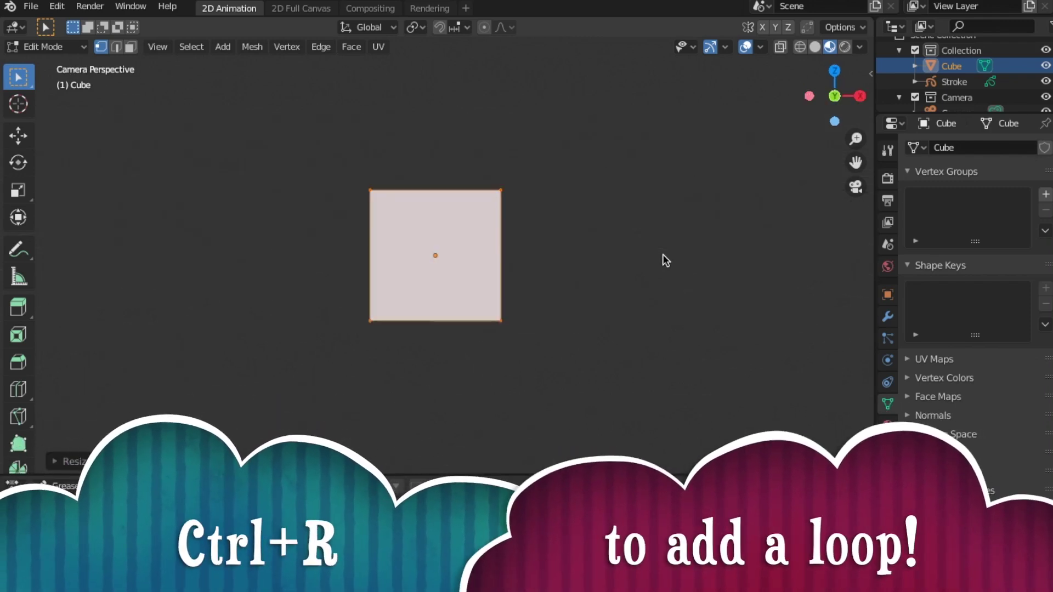
scroll(662, 255, up, 2)
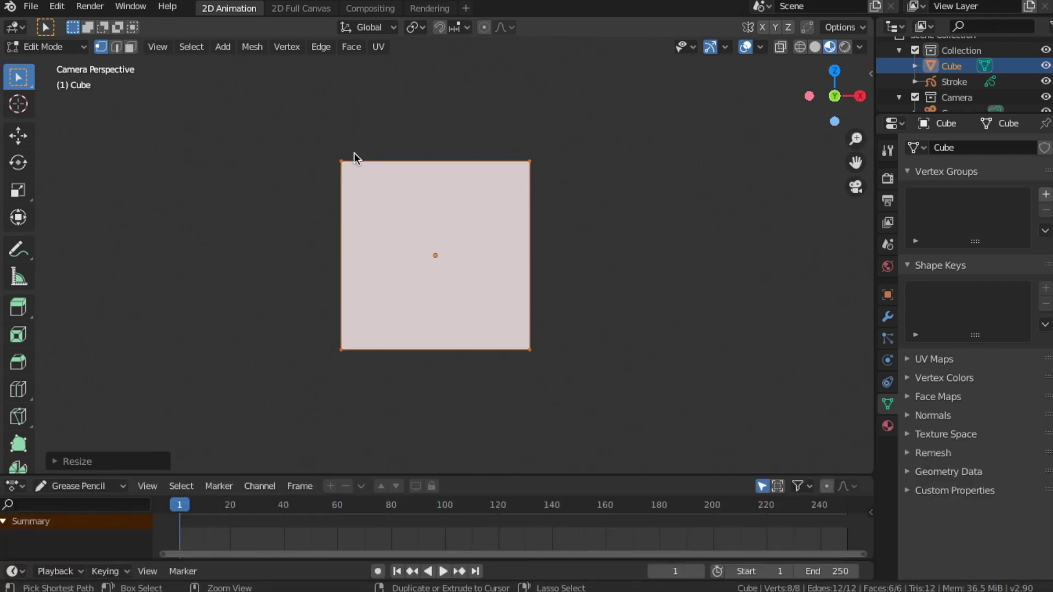
key(ctrl+r)
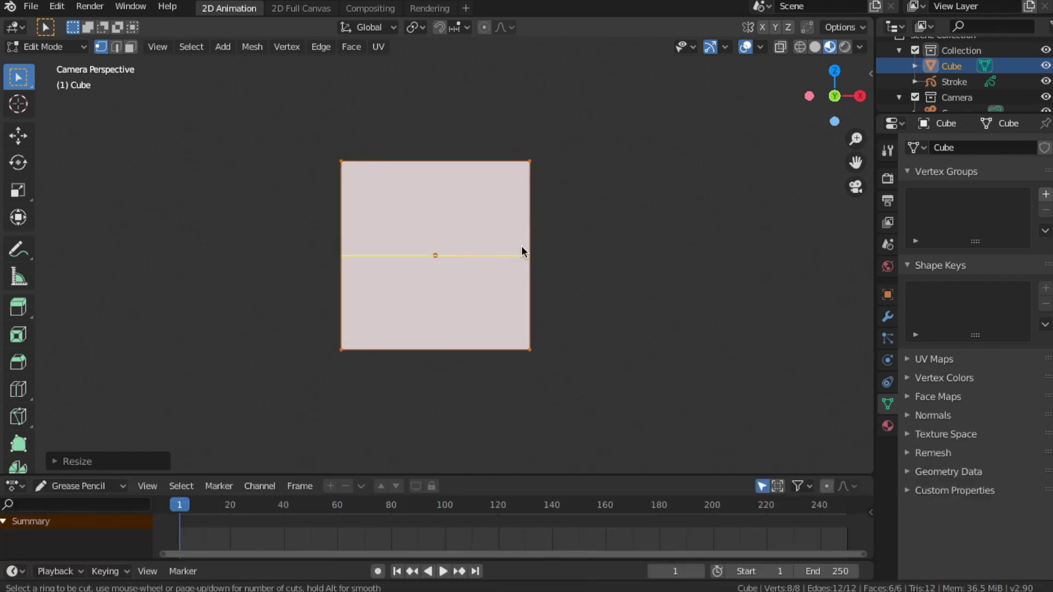
click(521, 253)
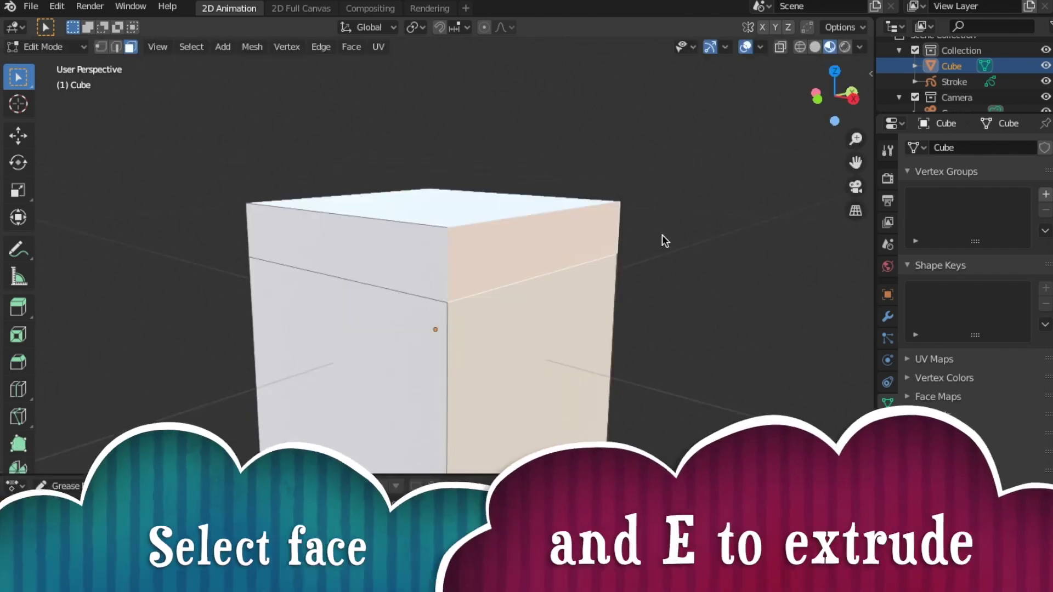
Extrude the narrow upper face on the cube's +X side outward about 0.35 m to form a tabletop
middle_drag(662, 234, 663, 258)
scroll(662, 258, down, 4)
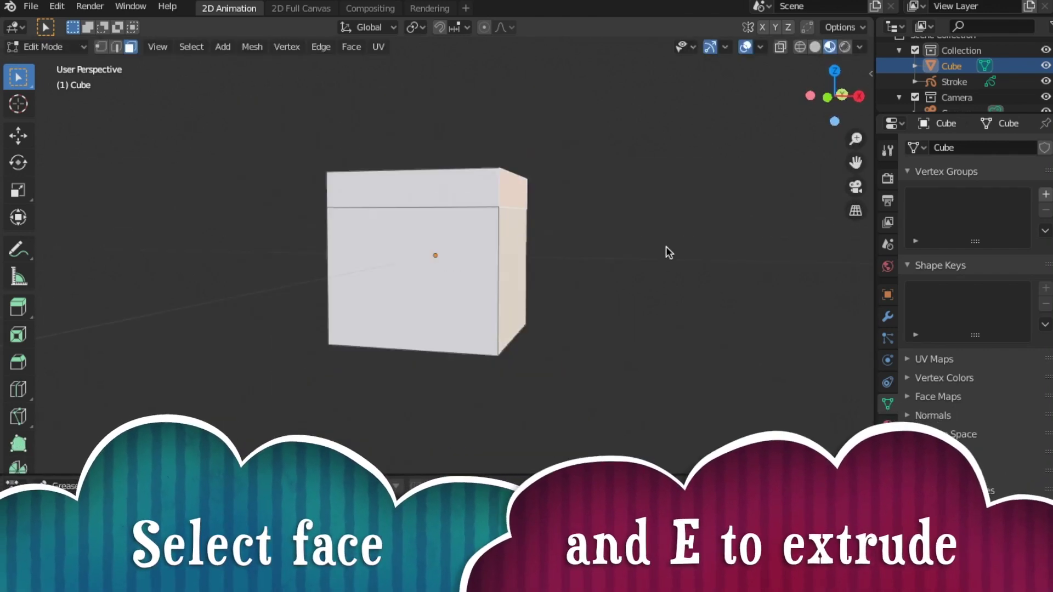
key(e)
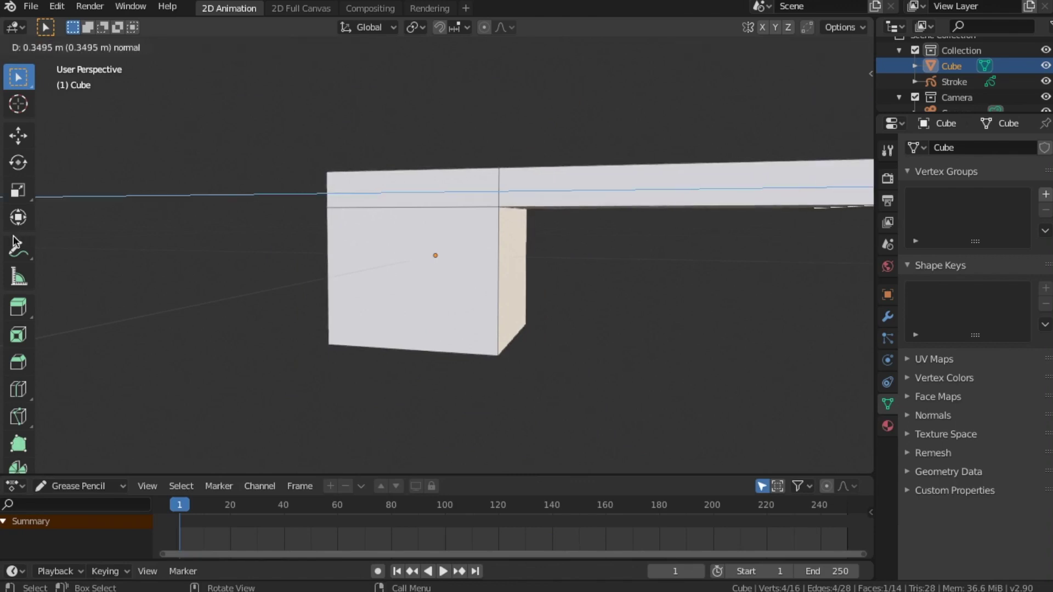
click(823, 236)
Move the tabletop's end face farther outward along the X axis to lengthen the desk
scroll(430, 282, down, 3)
scroll(429, 282, up, 4)
scroll(462, 287, down, 4)
middle_drag(528, 285, 439, 308)
scroll(403, 281, up, 5)
scroll(433, 308, down, 4)
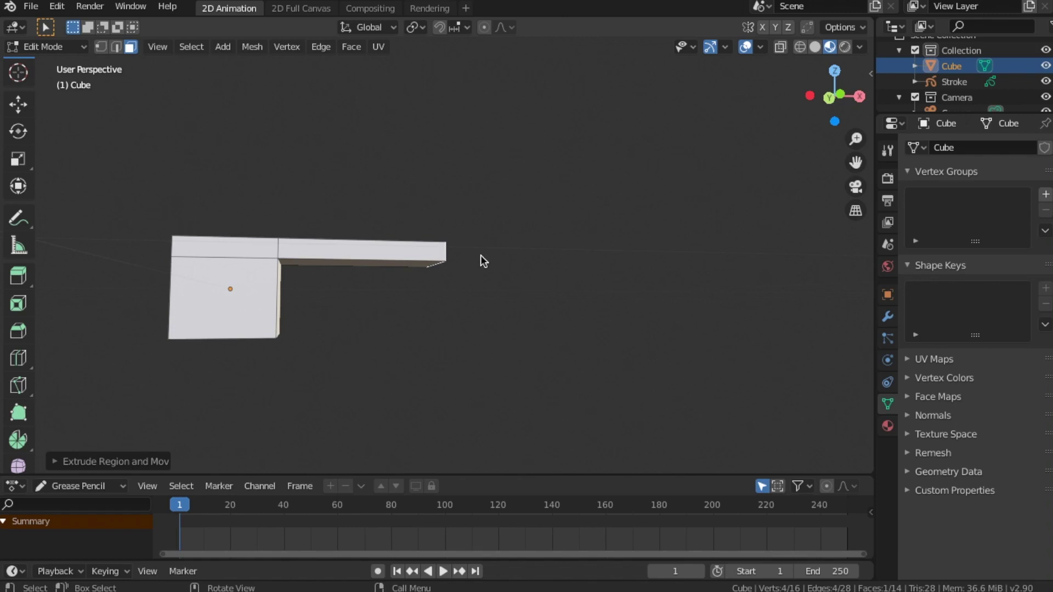
key(KP_0)
scroll(482, 258, down, 2)
shift+middle_drag(497, 284, 257, 317)
key(g)
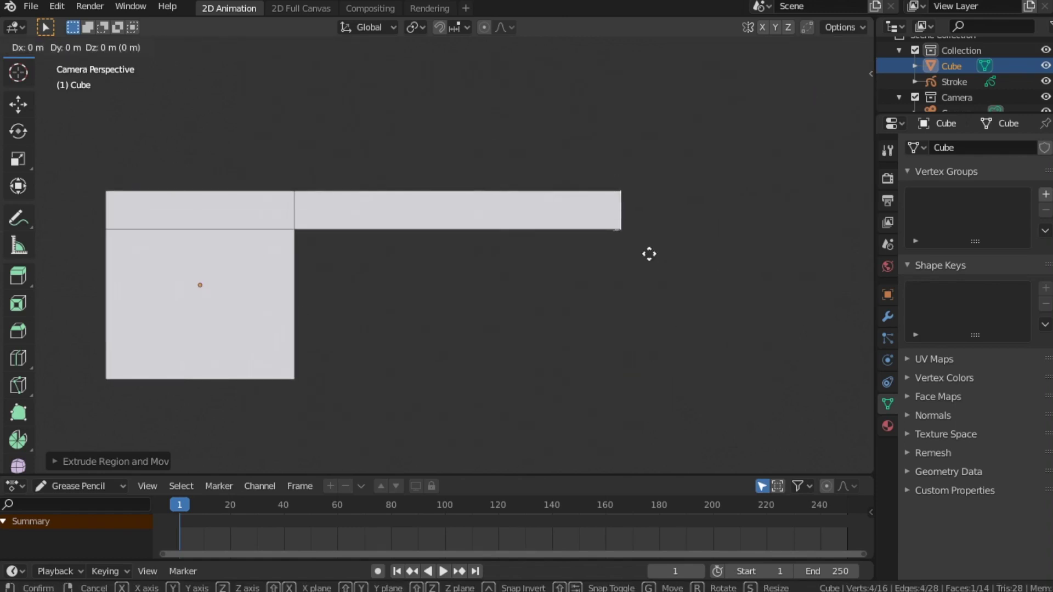
key(x)
click(742, 256)
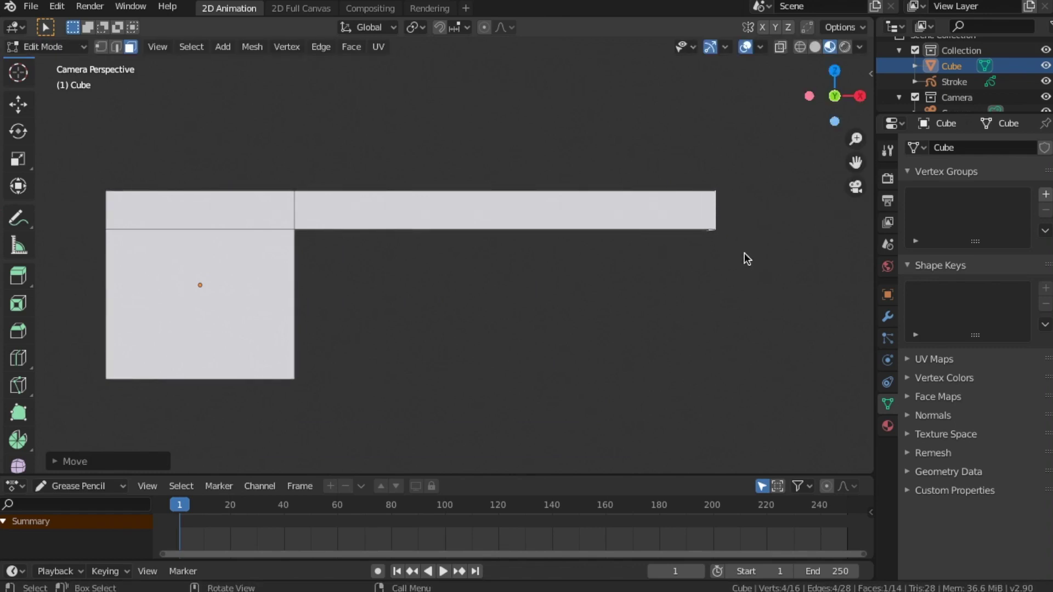
Add a loop cut across the tabletop extension, slid close to its free end
key(KP_7)
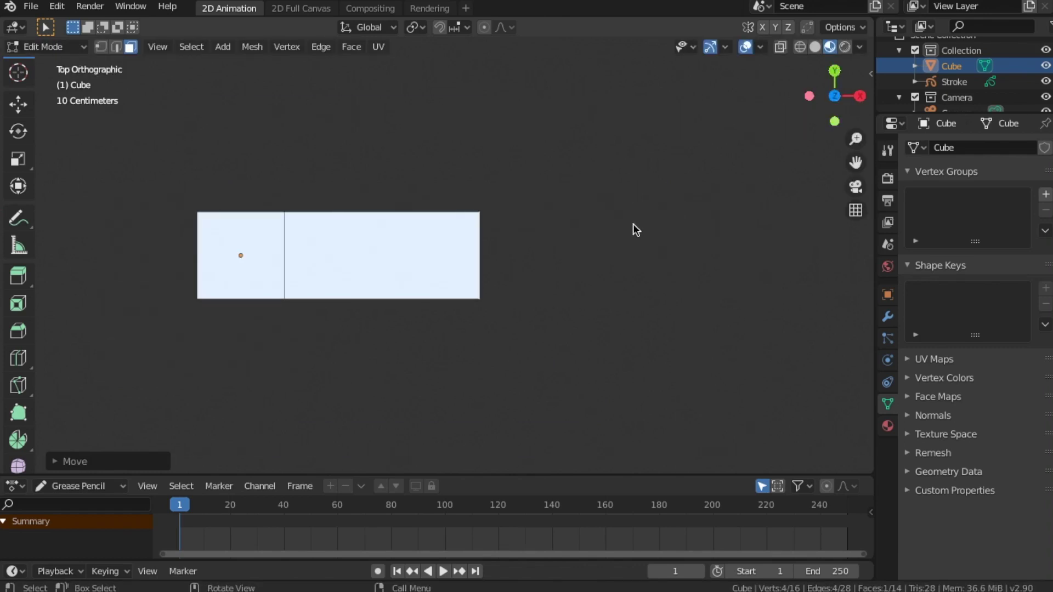
key(ctrl+r)
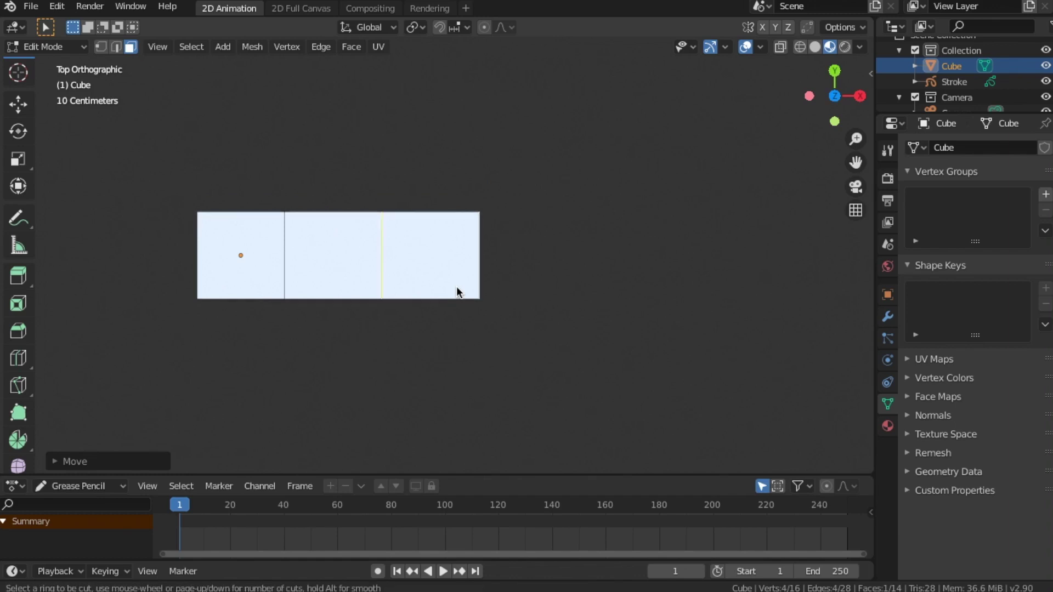
click(455, 283)
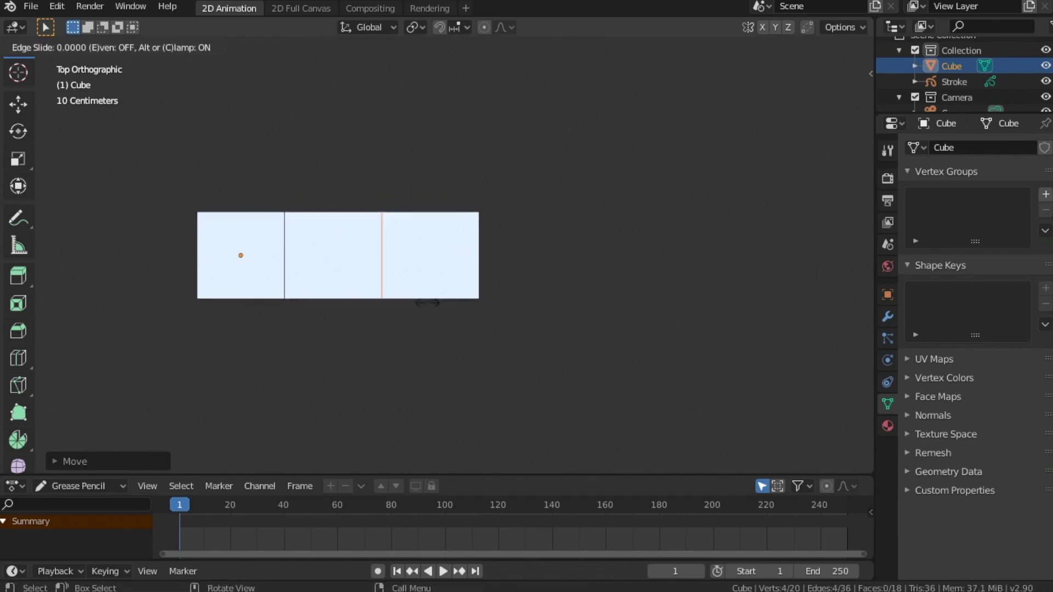
click(497, 303)
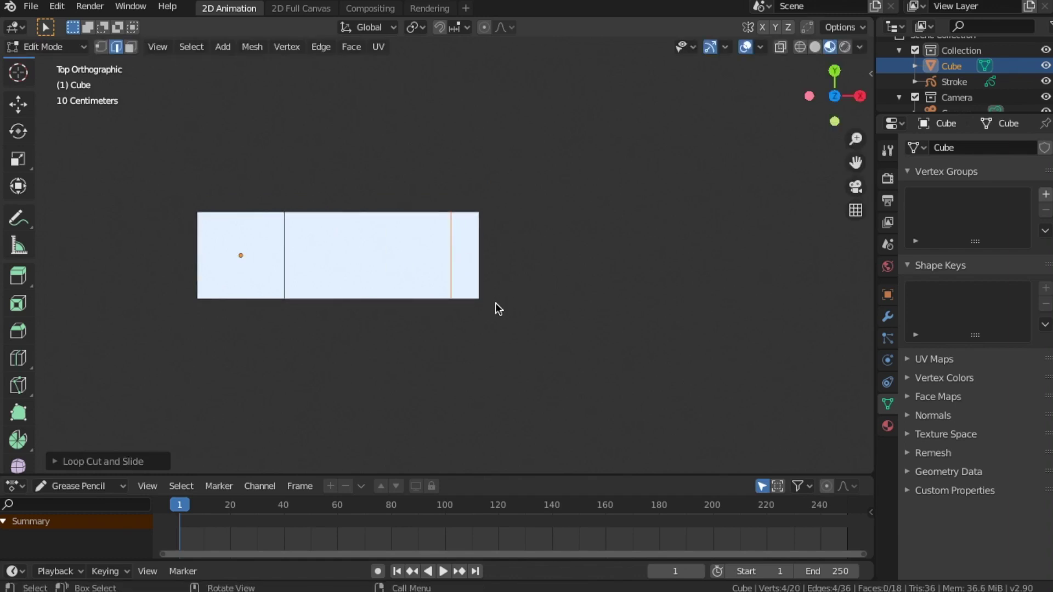
Select the underside face of the tabletop's end section and extrude it down about level with the block's base as a leg
key(KP_0)
middle_drag(607, 292, 505, 294)
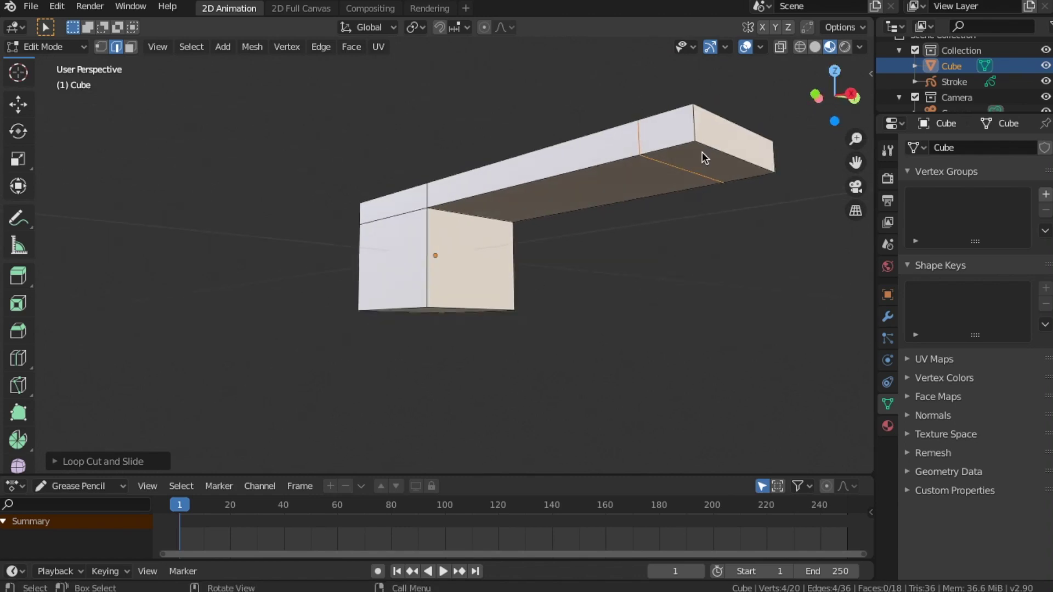
click(702, 152)
click(130, 46)
click(709, 170)
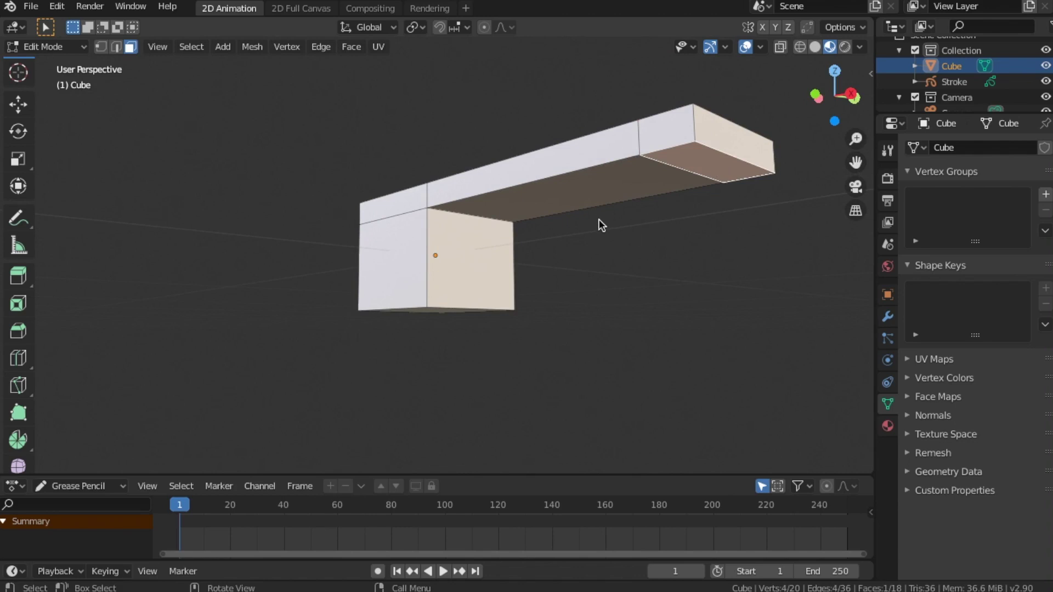
middle_drag(595, 218, 537, 228)
key(KP_0)
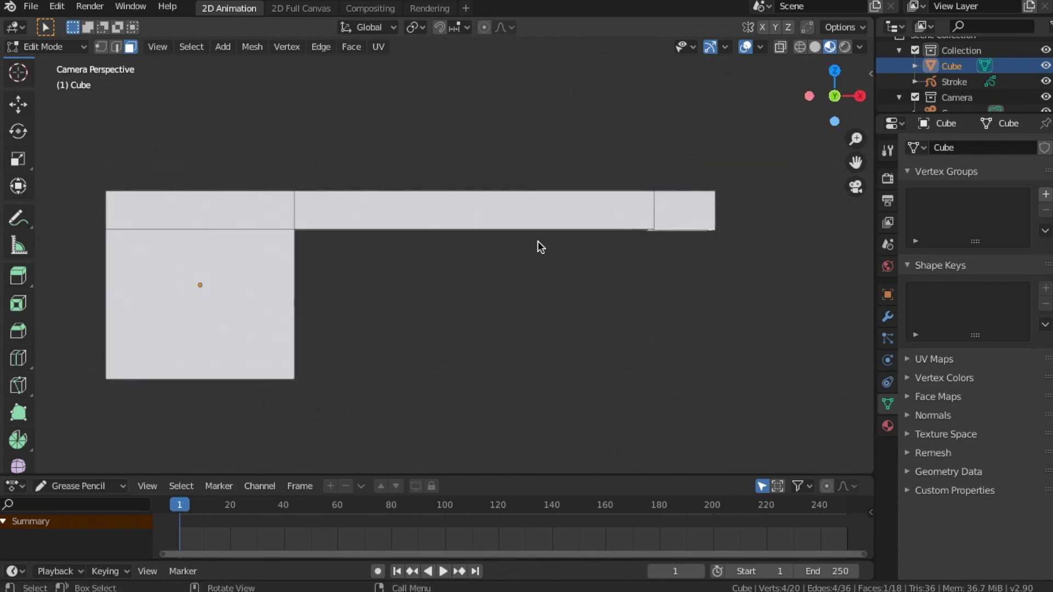
key(e)
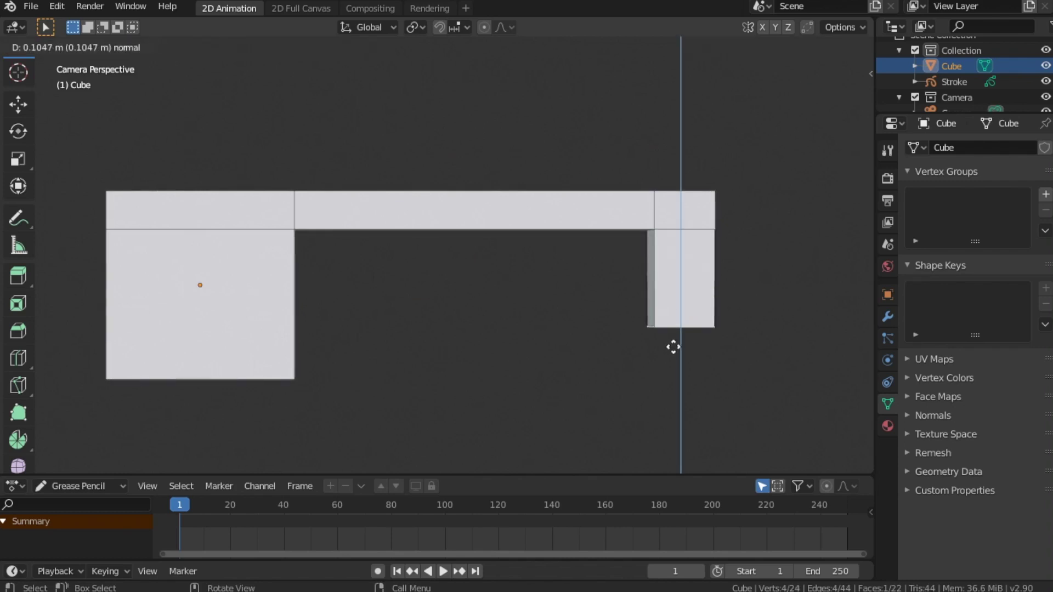
click(671, 397)
Show the 3D cursor in the viewport overlays and return the desk to Object Mode
scroll(445, 288, down, 3)
scroll(397, 279, up, 1)
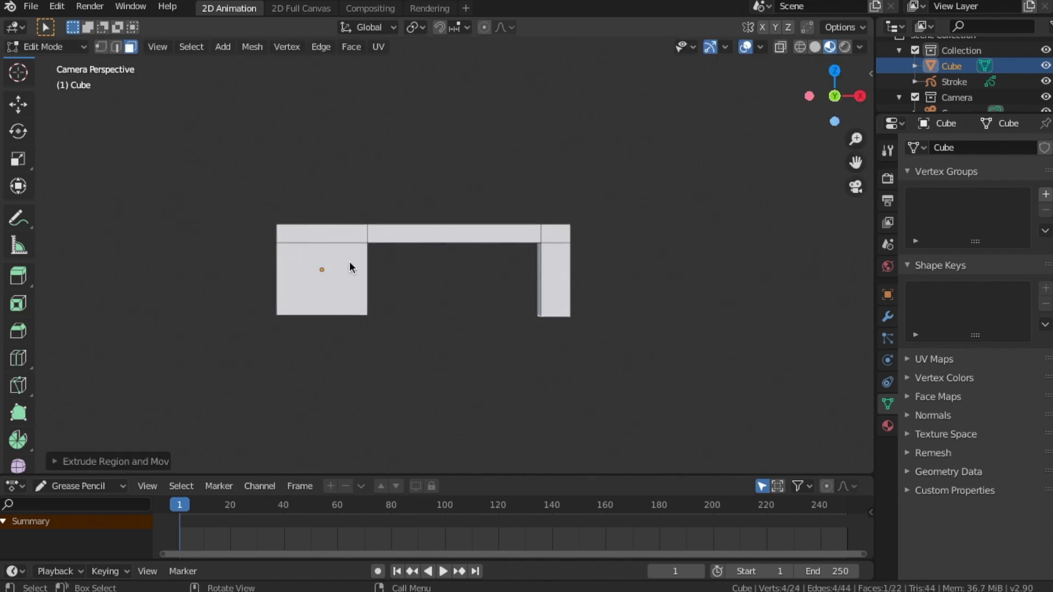
click(761, 47)
scroll(436, 207, down, 2)
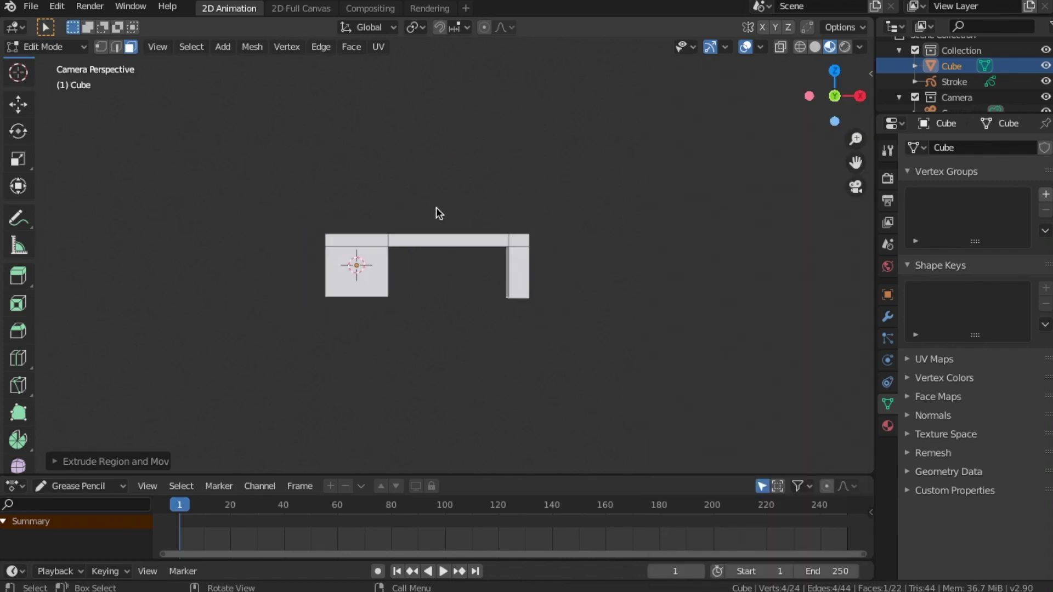
scroll(436, 207, up, 4)
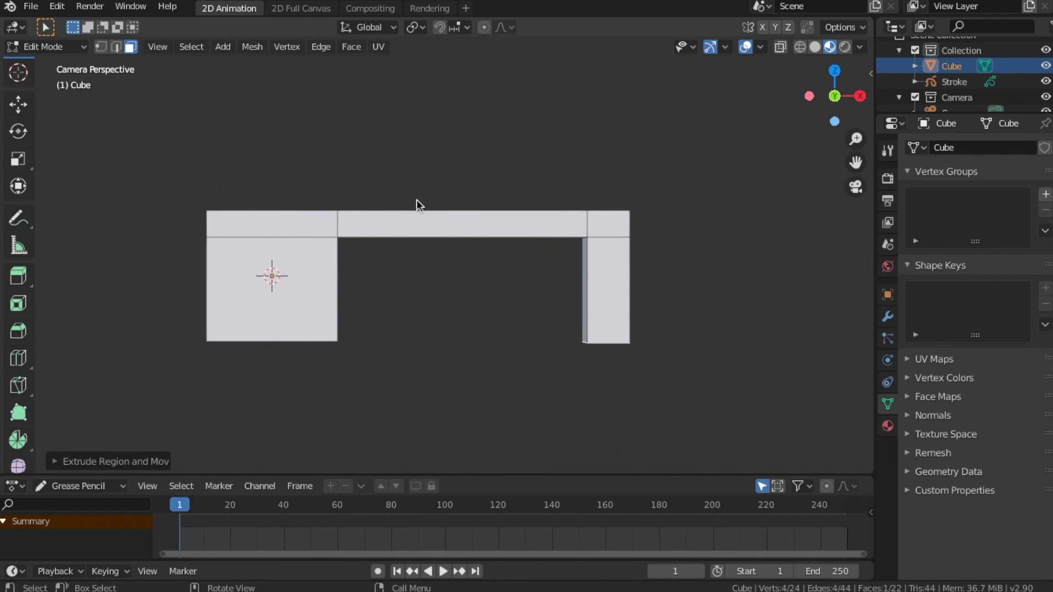
click(78, 46)
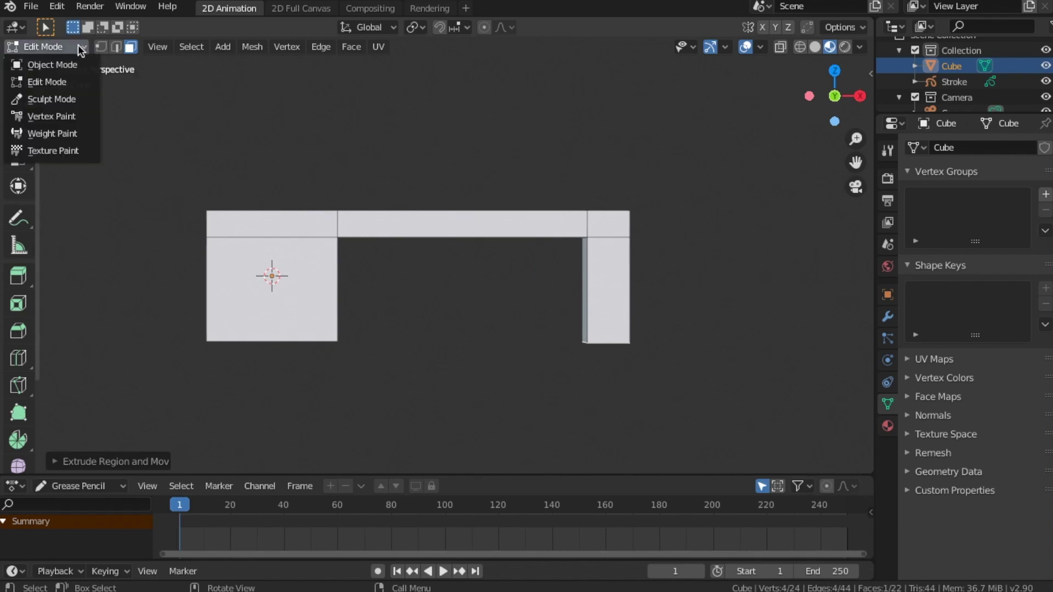
click(50, 65)
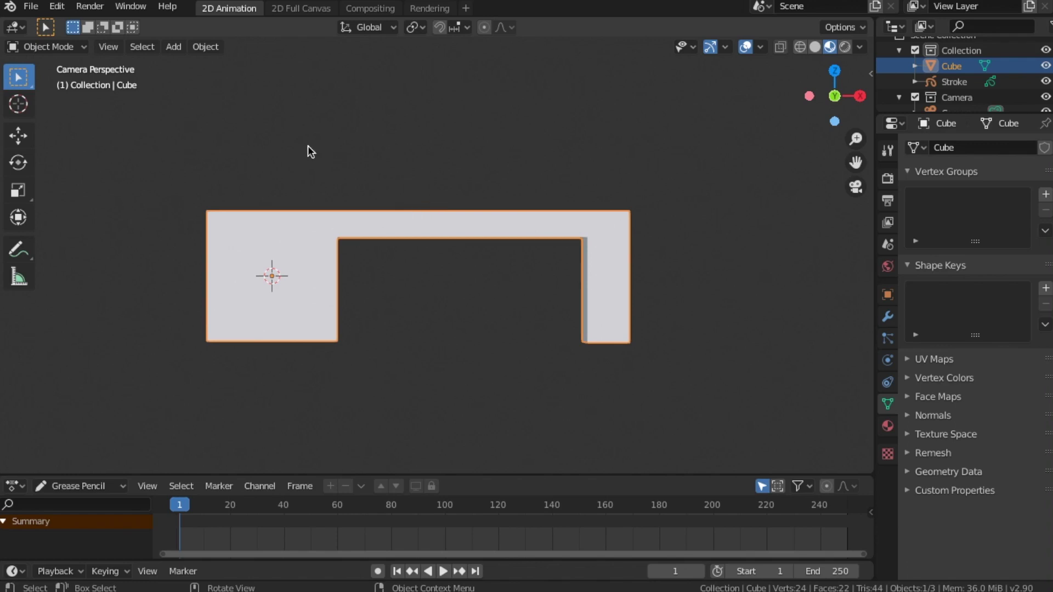
From the top view, place the 3D cursor at the middle of the desk's top surface
key(KP_7)
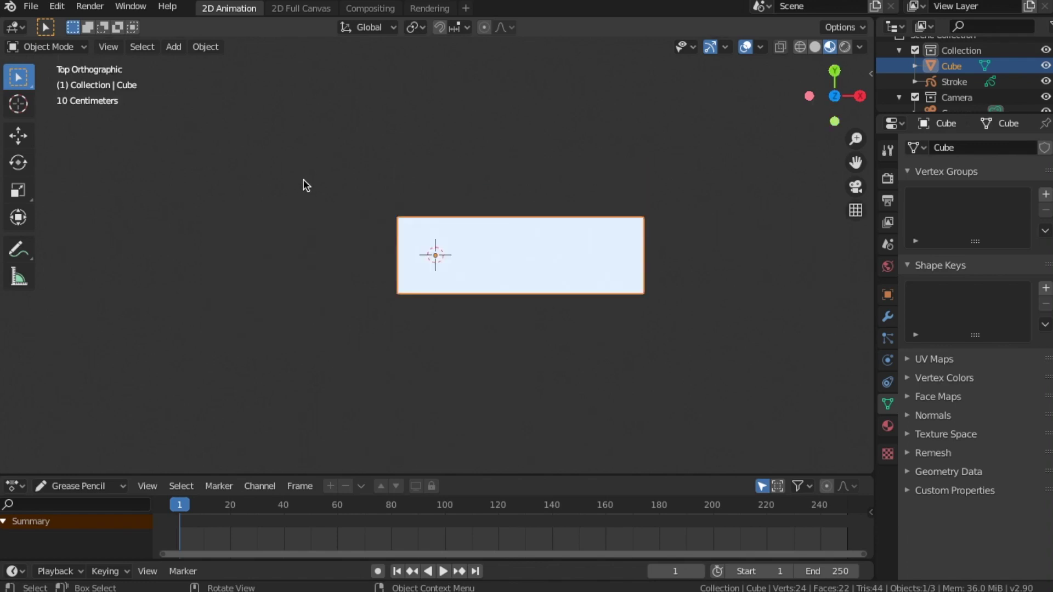
right_click(517, 249)
click(517, 252)
click(28, 98)
click(521, 253)
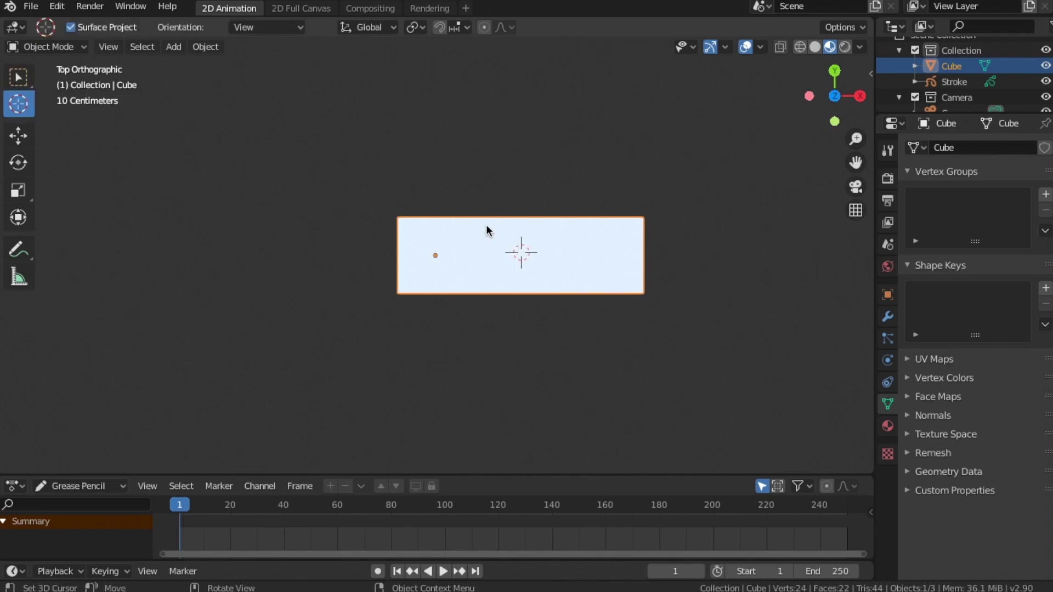
Add a second cube at the 3D cursor and scale it down to a small box on the tabletop
middle_drag(532, 242, 362, 126)
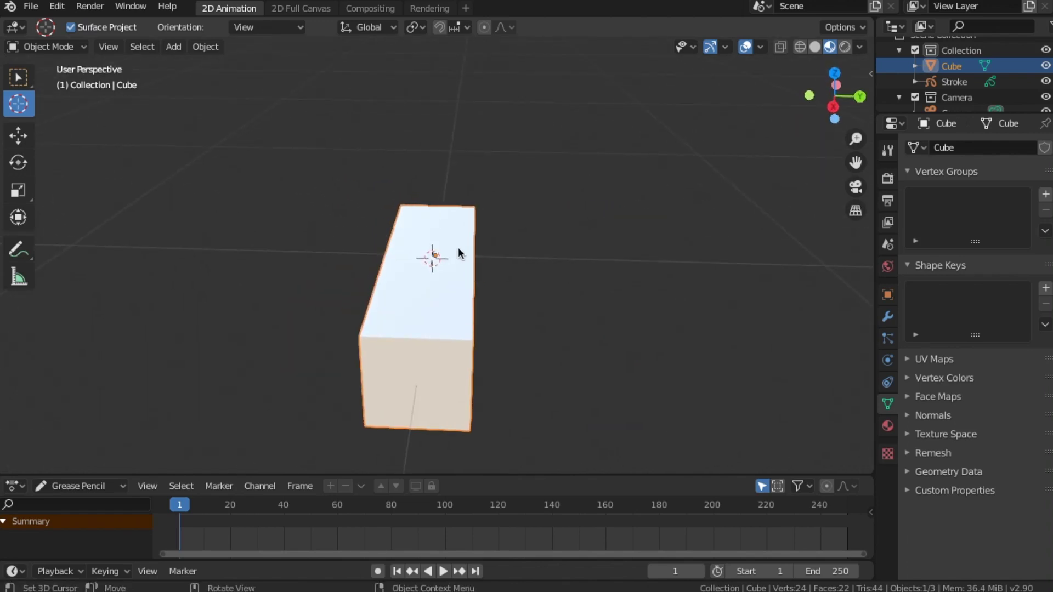
middle_drag(451, 260, 666, 241)
click(174, 47)
mouse_move(200, 66)
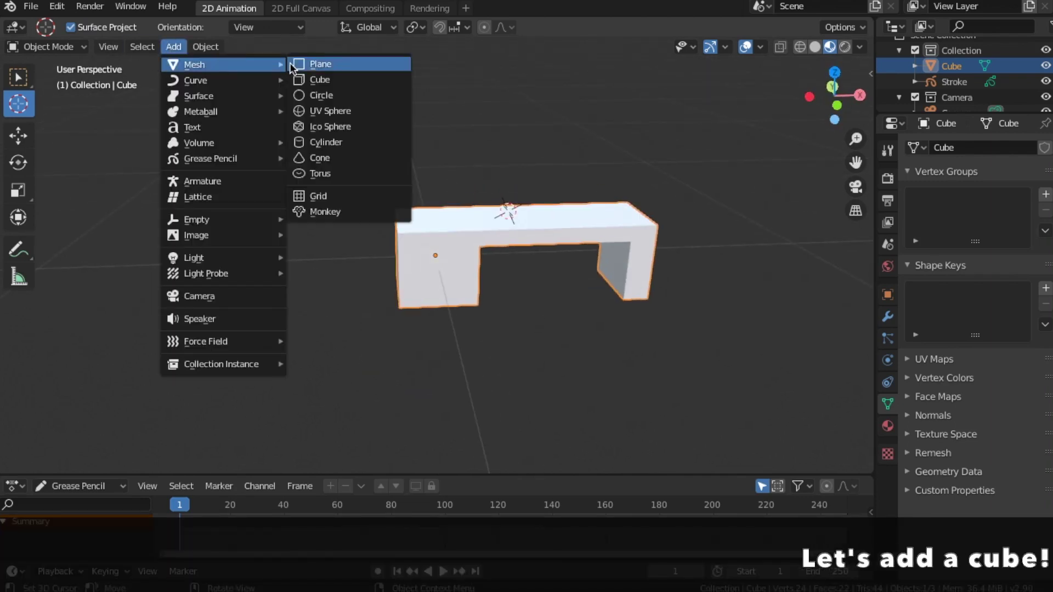
click(309, 78)
scroll(532, 239, down, 5)
scroll(487, 254, up, 3)
key(s)
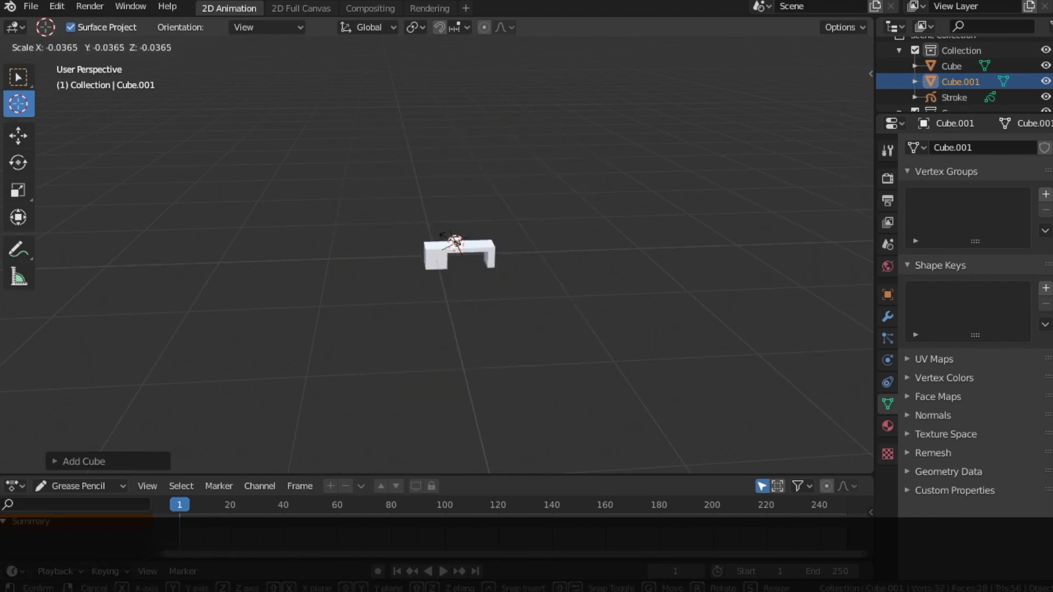
click(482, 259)
scroll(484, 261, up, 8)
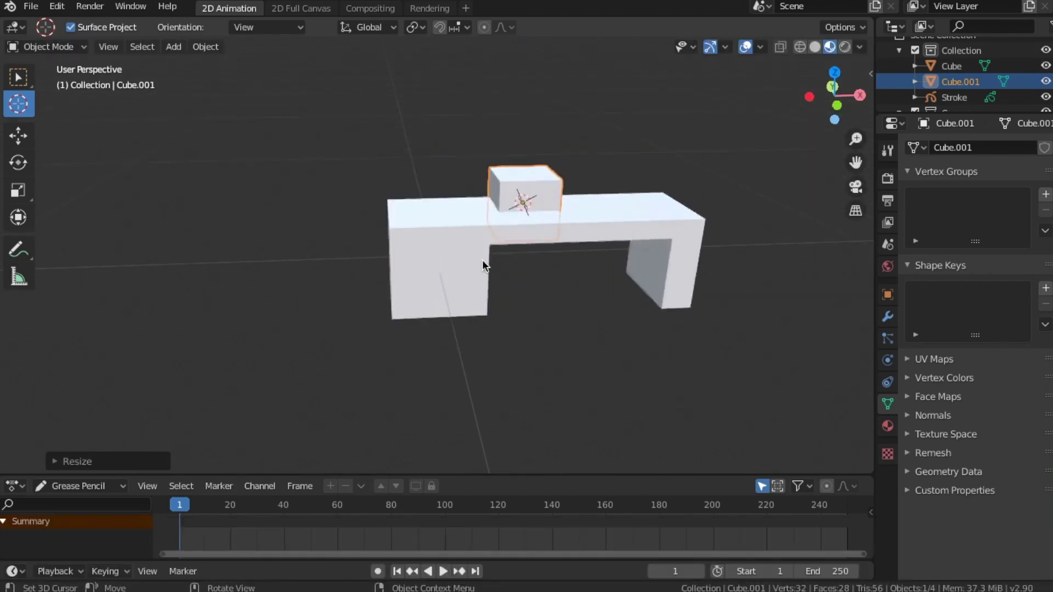
scroll(486, 270, down, 2)
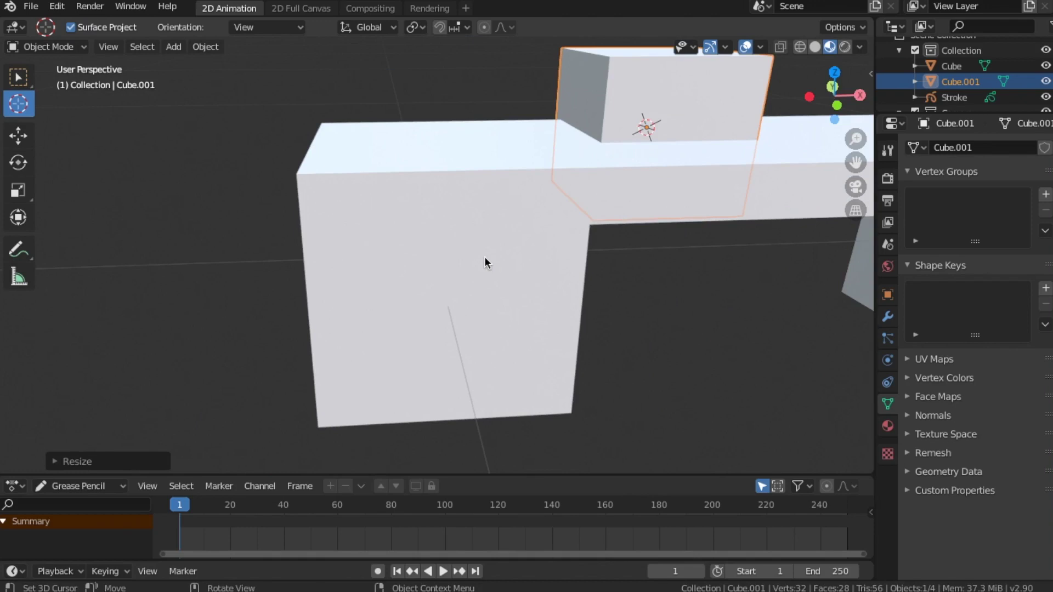
Put the small box in Edit Mode and raise it along Z until its base sits on the tabletop
scroll(484, 257, down, 2)
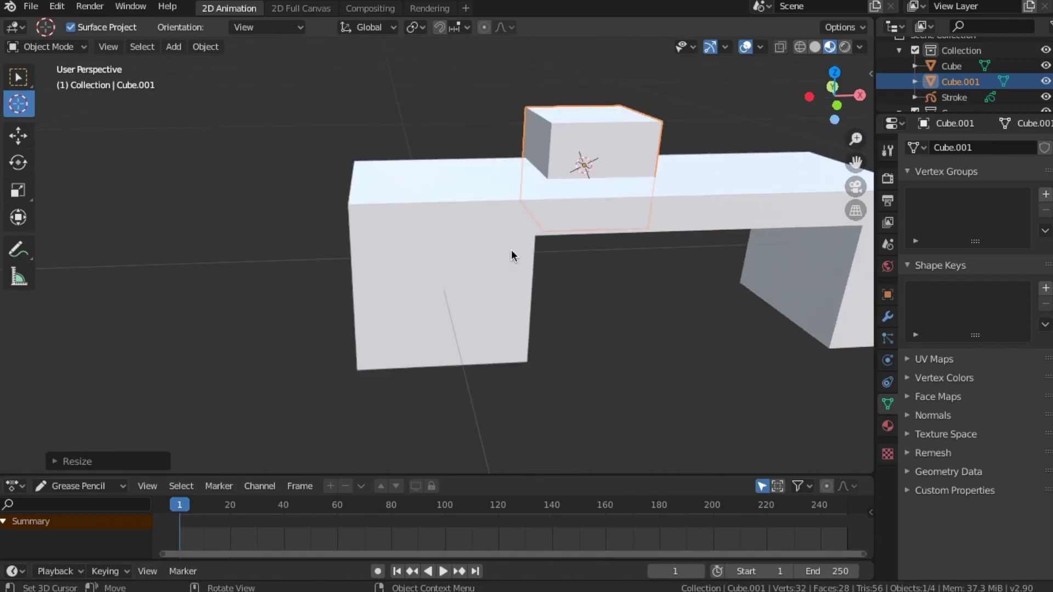
middle_drag(511, 250, 676, 250)
click(77, 46)
click(44, 81)
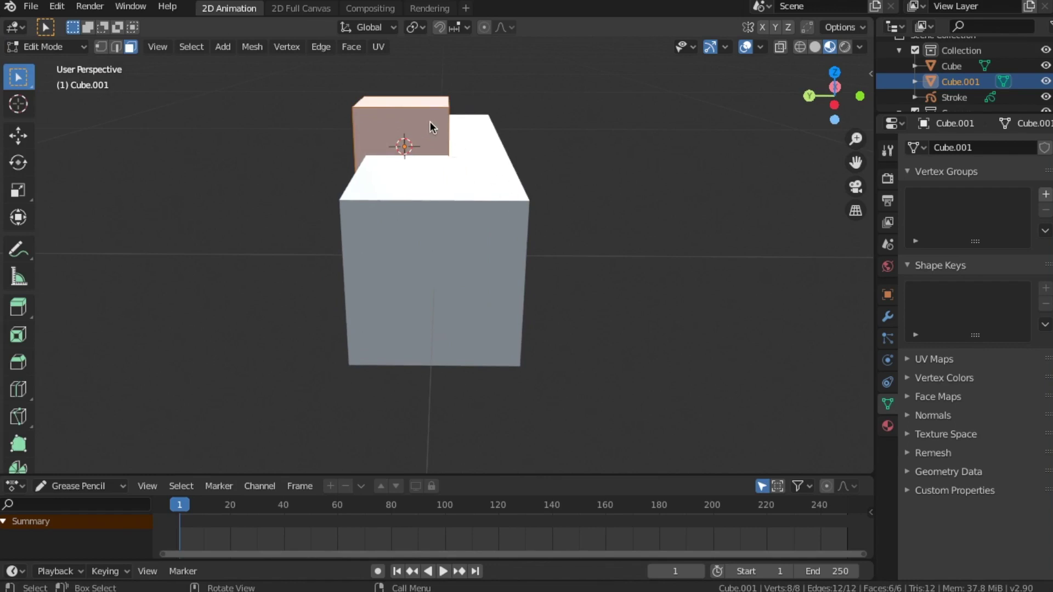
key(g)
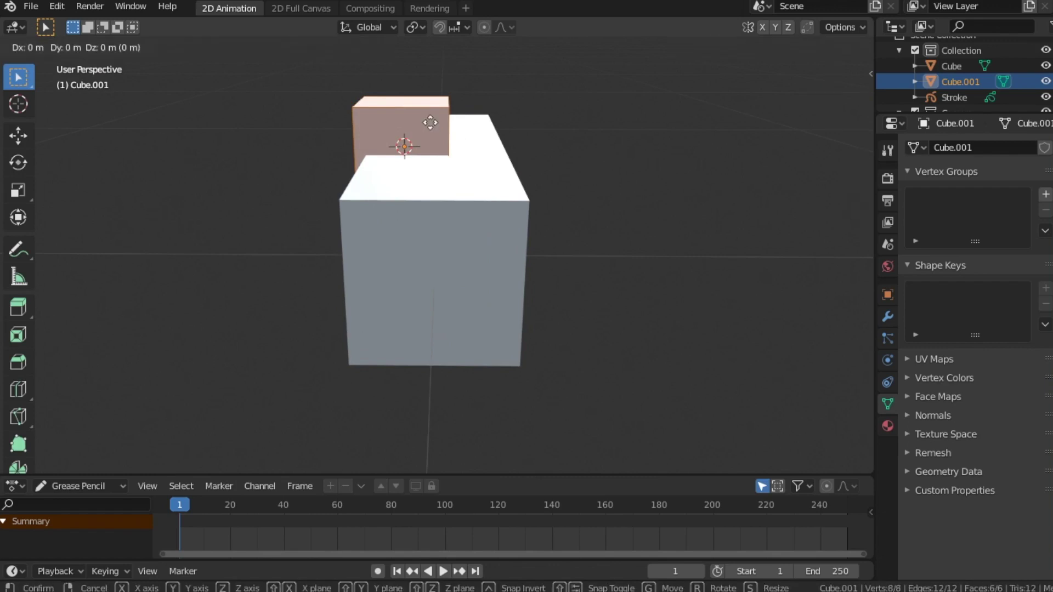
key(z)
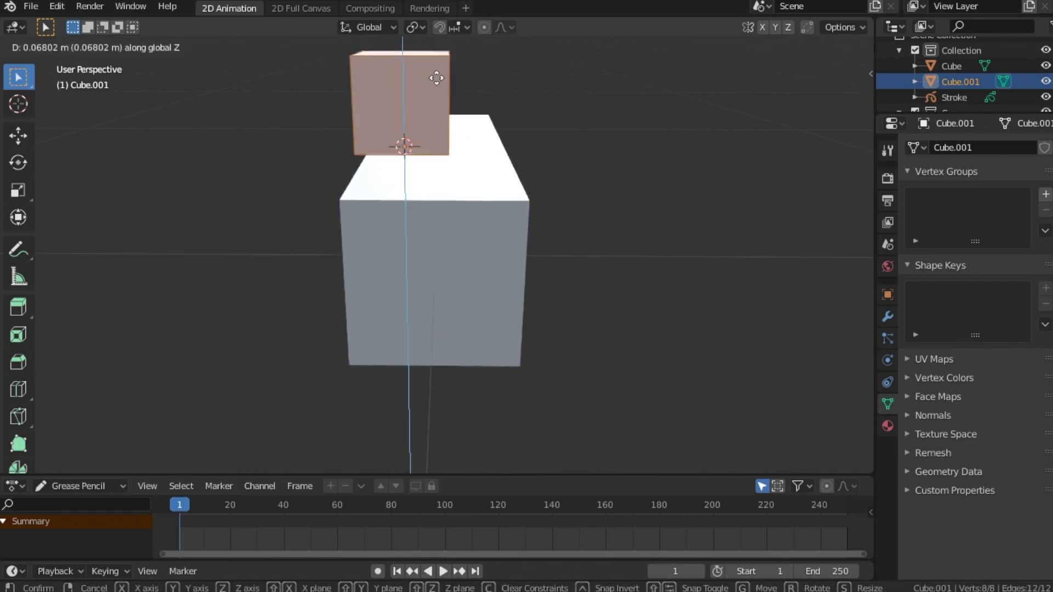
click(434, 67)
scroll(445, 71, down, 2)
scroll(446, 72, up, 2)
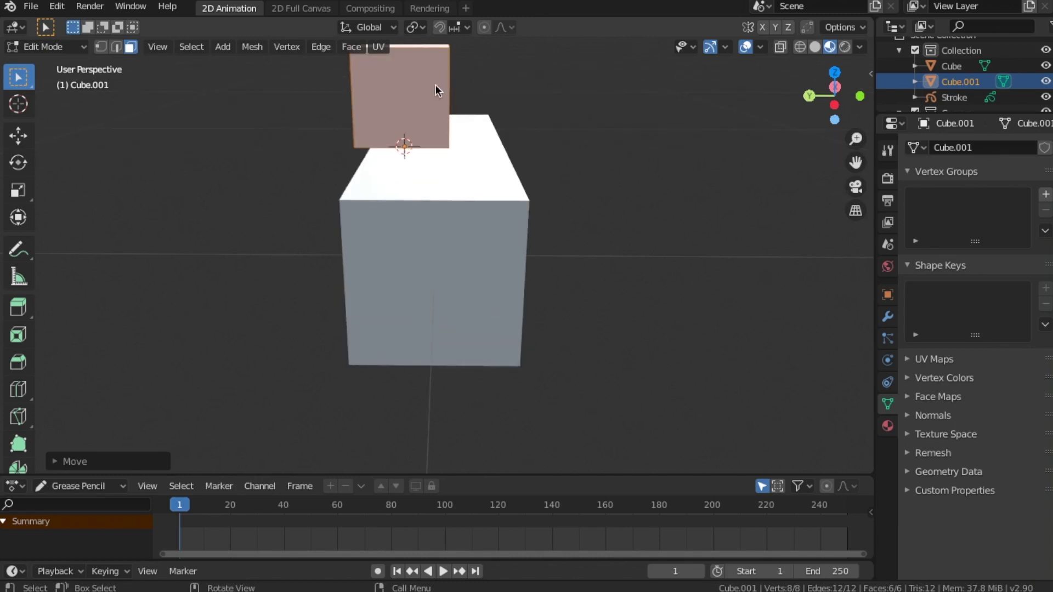
Scale the box along Y to about 0.16 to make a thin upright panel
key(s)
key(y)
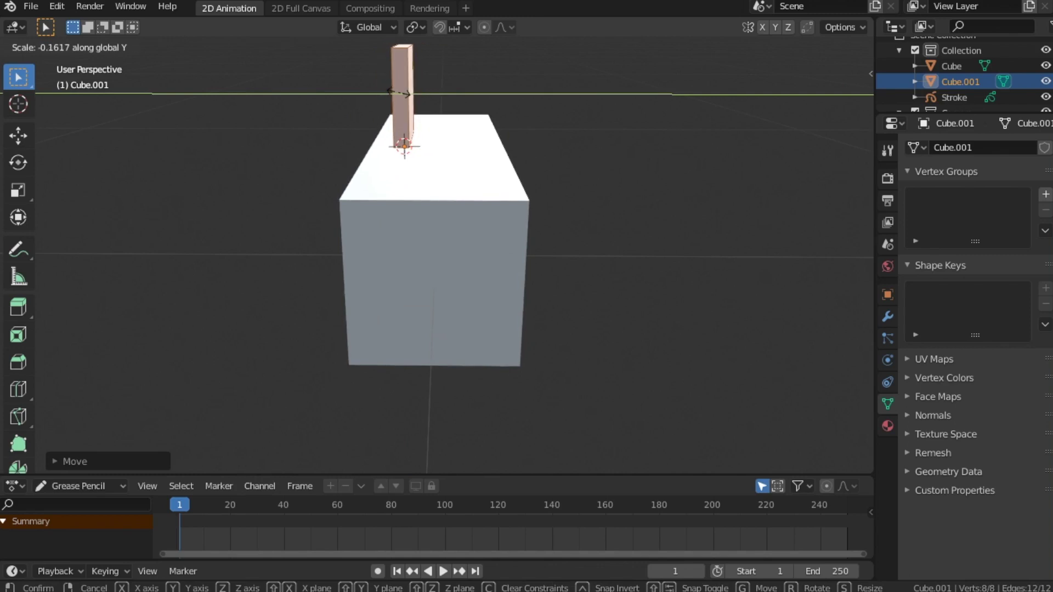
click(404, 93)
middle_drag(397, 91, 619, 138)
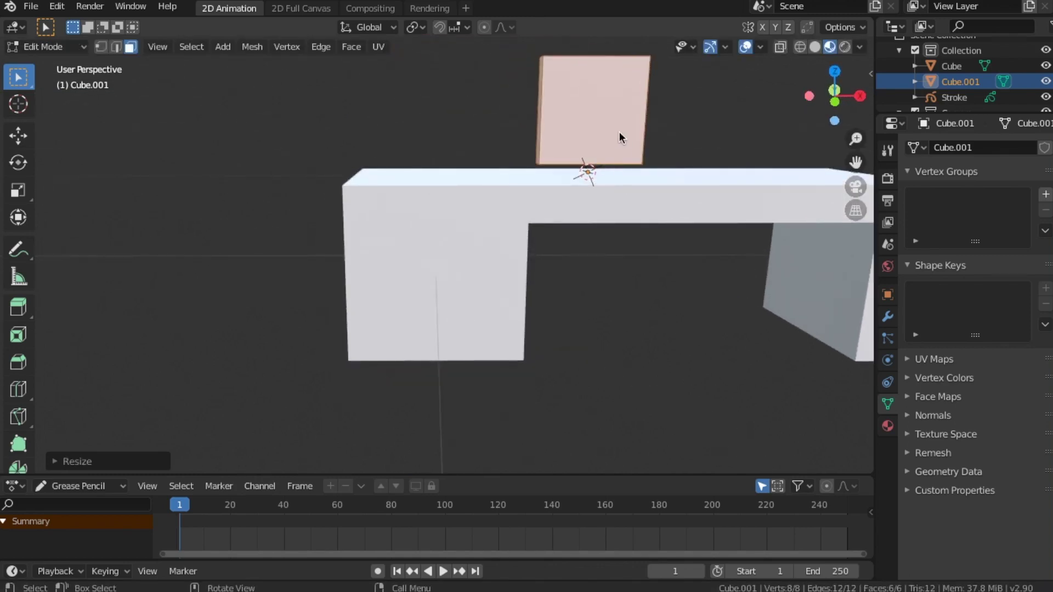
Widen the panel along X to a bit over twice its width and shift it along X toward the desk's narrow leg
key(s)
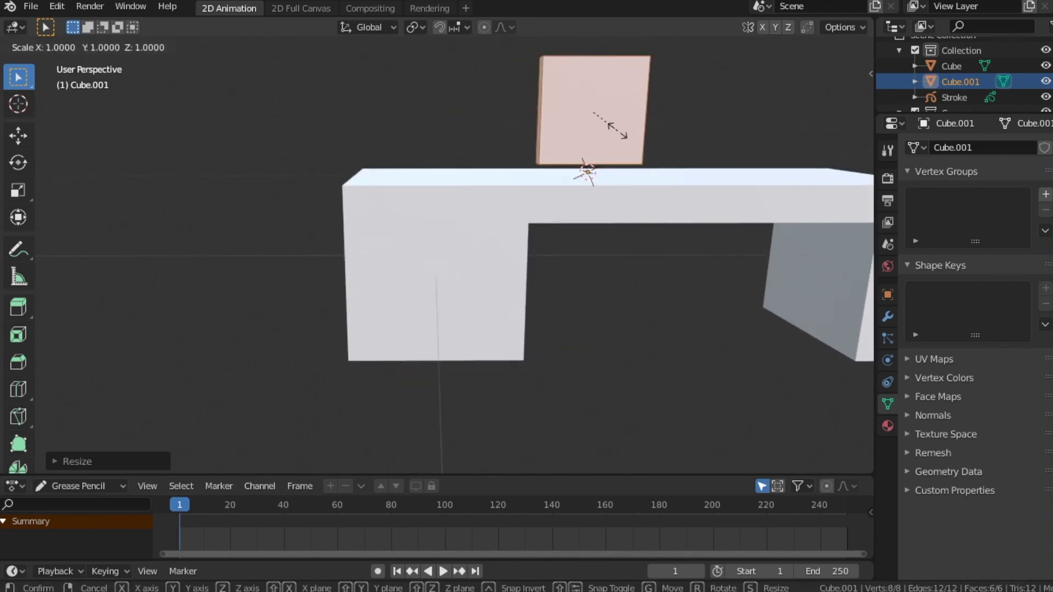
key(x)
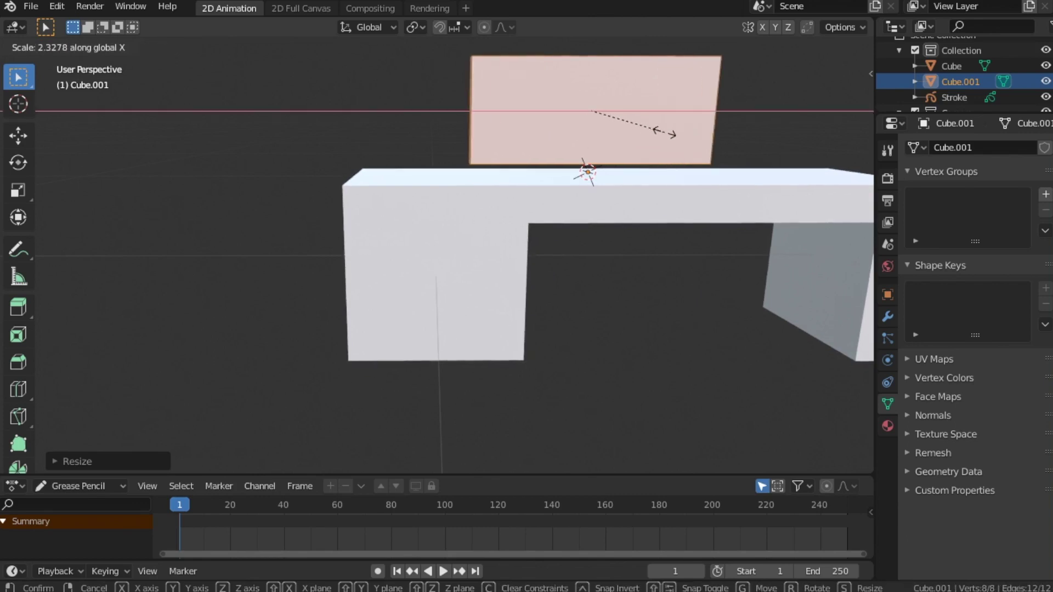
click(658, 133)
key(g)
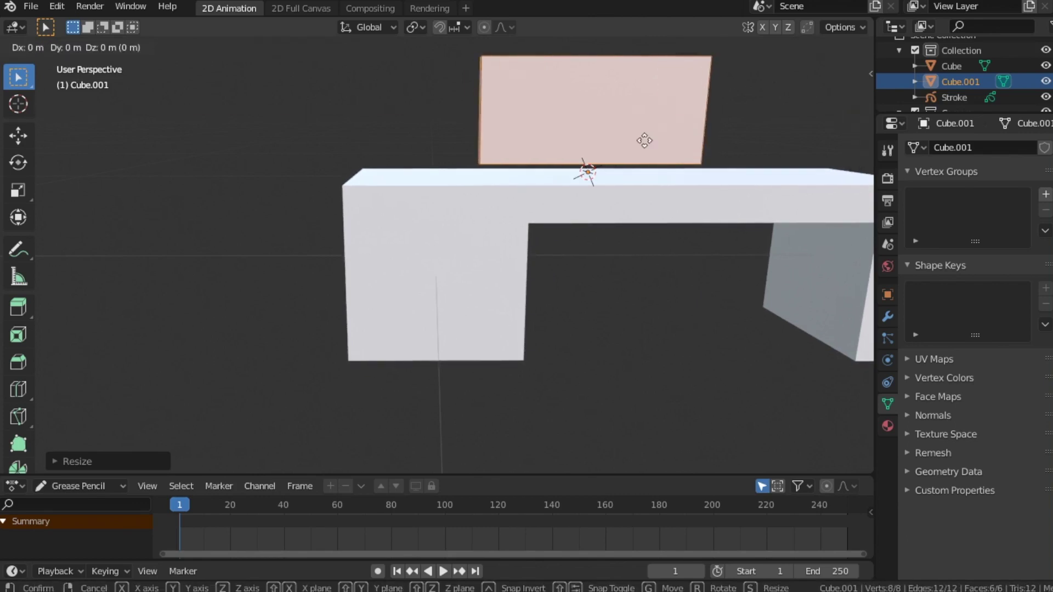
key(x)
click(715, 154)
scroll(713, 189, down, 3)
middle_drag(709, 186, 647, 203)
Return the panel to Object Mode and view the desk through the camera
click(67, 51)
click(61, 63)
scroll(608, 294, down, 4)
scroll(581, 277, up, 7)
scroll(582, 277, down, 2)
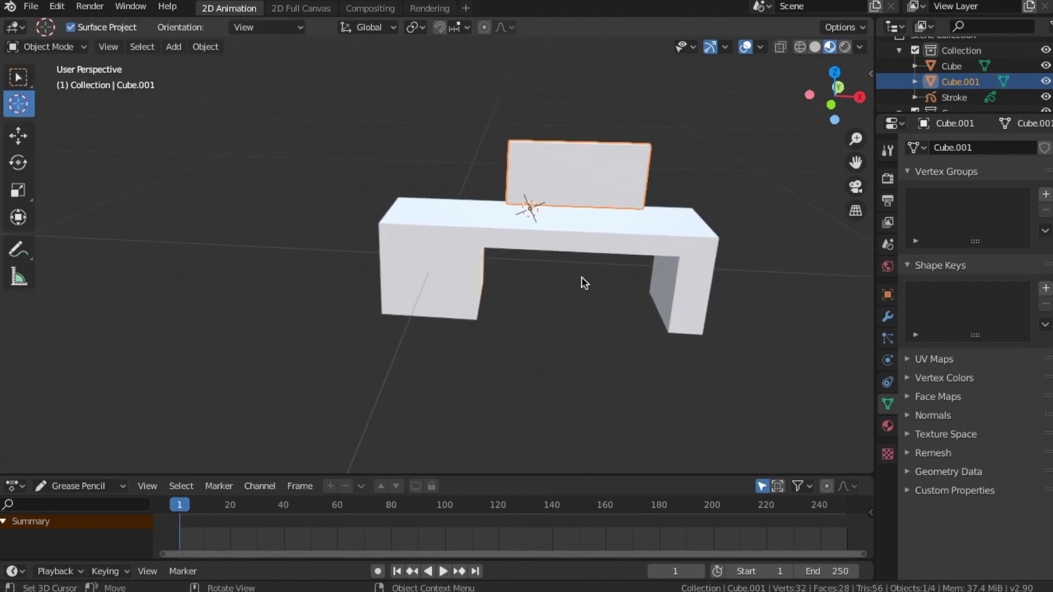
key(KP_0)
scroll(582, 278, up, 3)
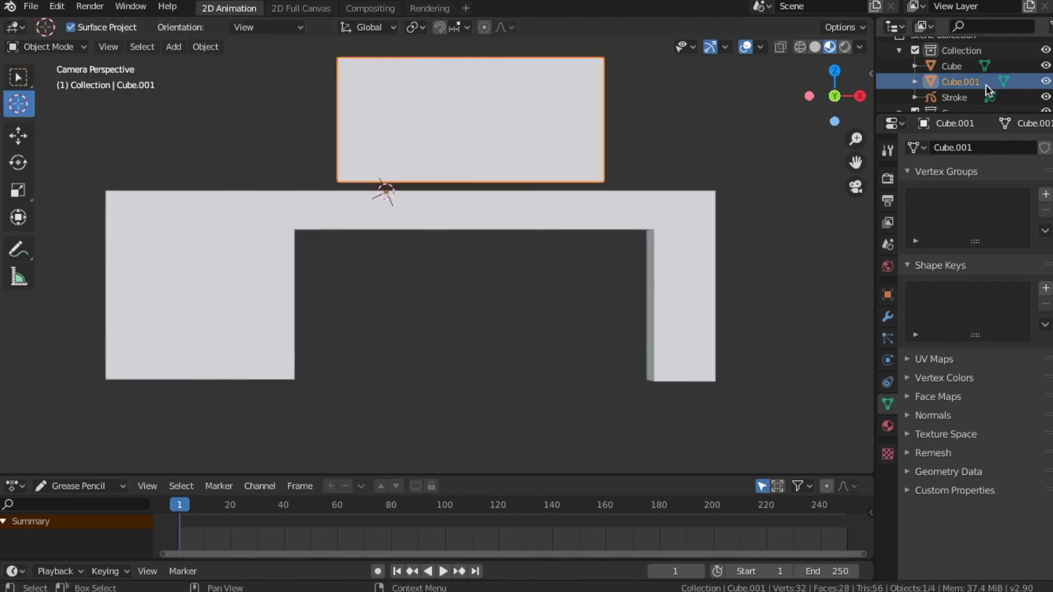
Try Scene World lighting in the viewport shading, inspect the desk with it, and turn it off again
click(861, 48)
click(773, 141)
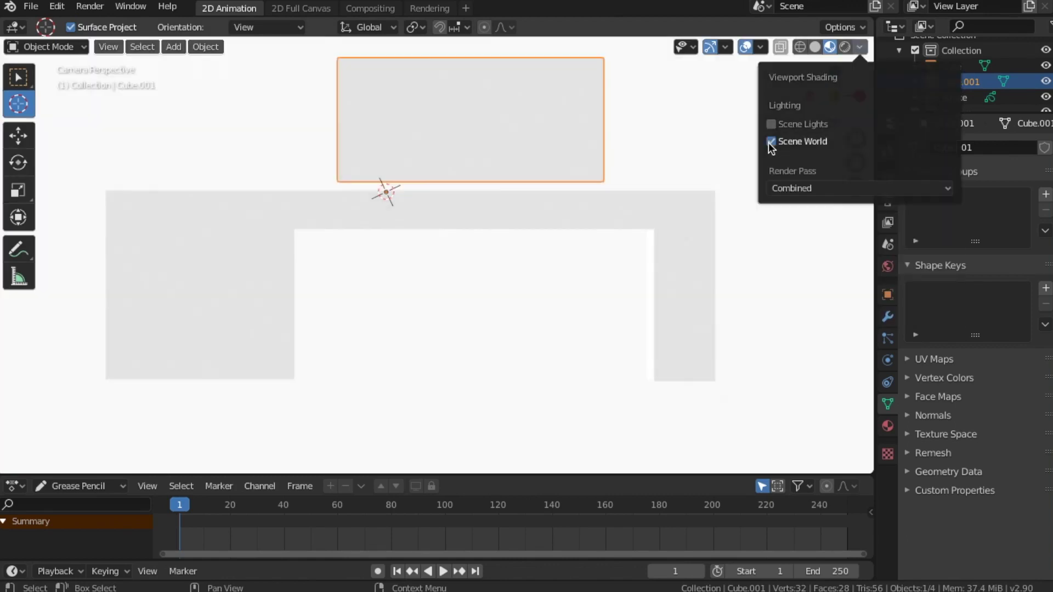
scroll(562, 243, down, 4)
scroll(561, 243, up, 2)
scroll(561, 242, down, 2)
scroll(562, 242, up, 2)
scroll(562, 242, down, 2)
middle_drag(561, 243, 501, 251)
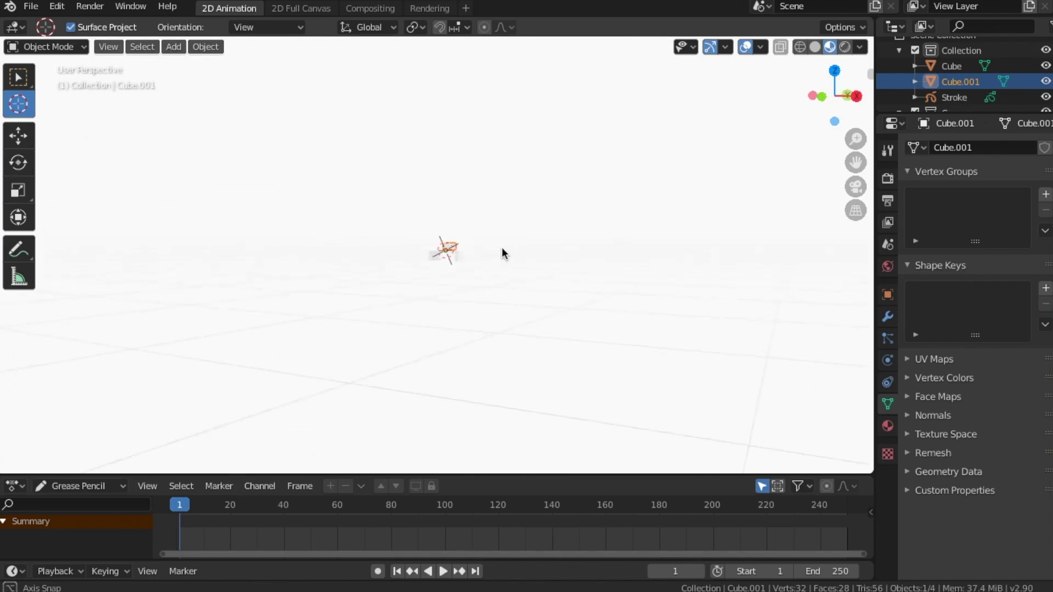
scroll(495, 251, up, 6)
click(859, 48)
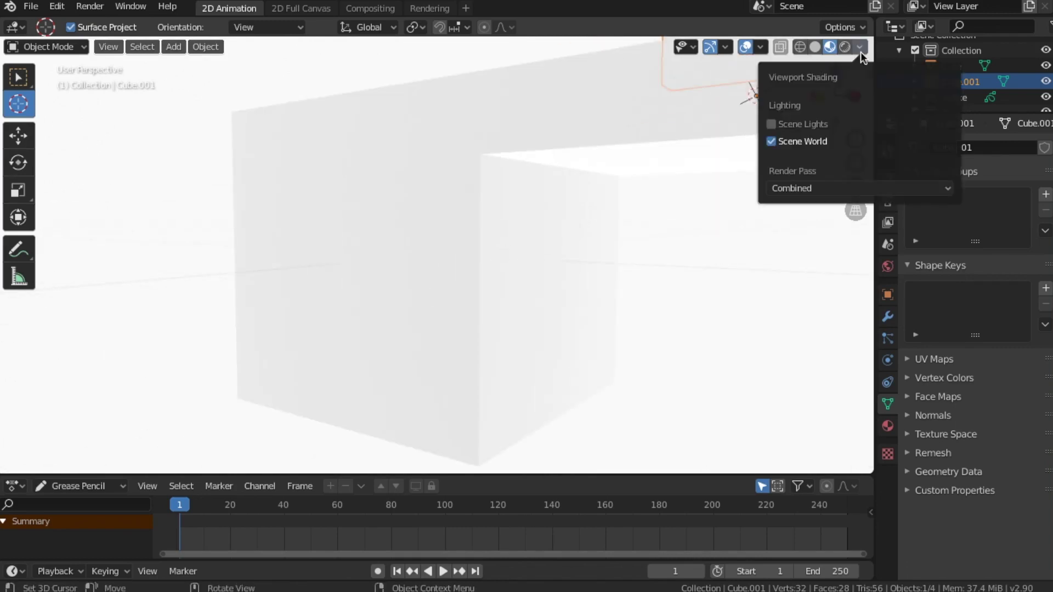
click(770, 141)
From the top view, place the 3D cursor just in front of the desk near its narrow-leg end
scroll(583, 163, down, 6)
middle_drag(547, 172, 691, 188)
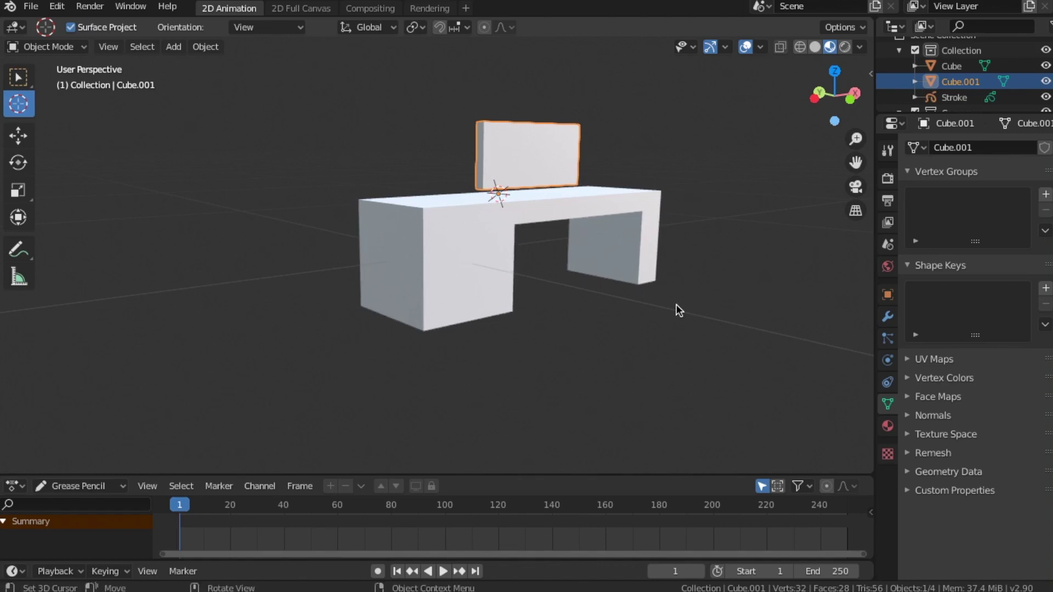
key(KP_7)
click(684, 339)
click(696, 363)
click(676, 354)
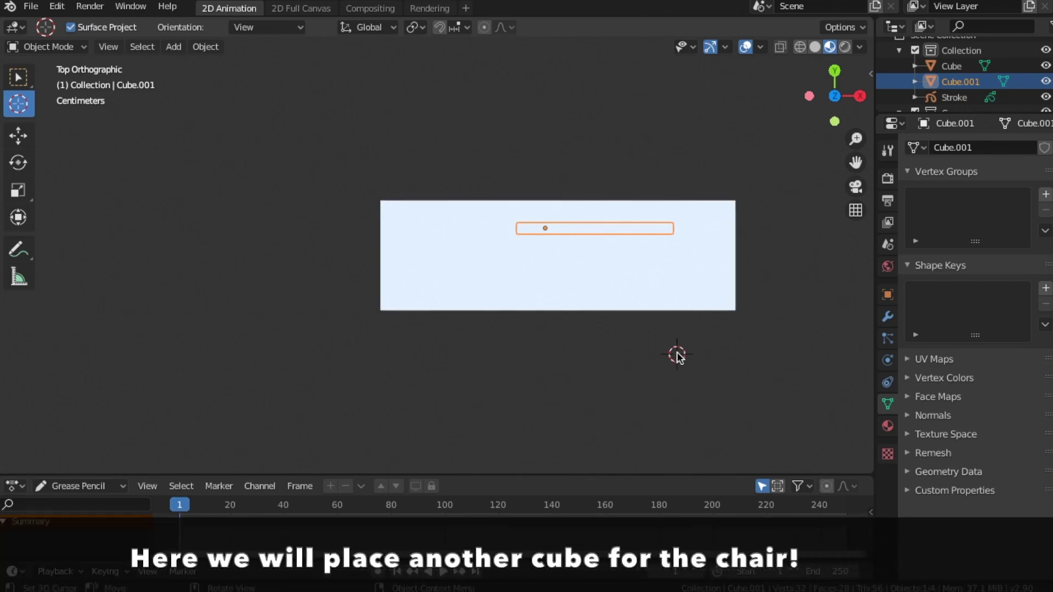
Add a cube mesh at the 3D cursor for the chair and scale it down to about 0.05
click(208, 48)
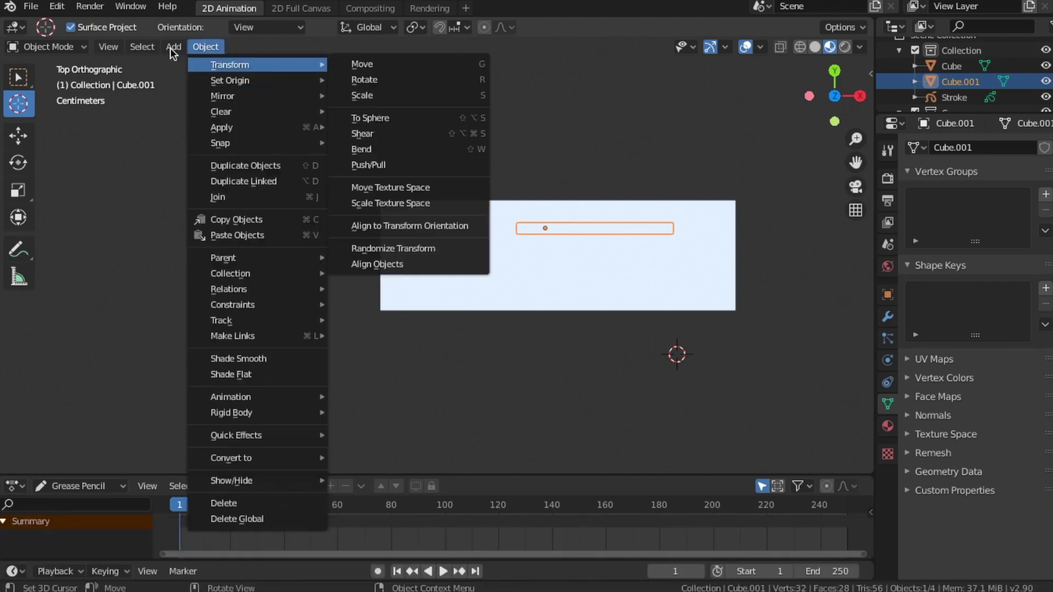
mouse_move(173, 47)
mouse_move(200, 65)
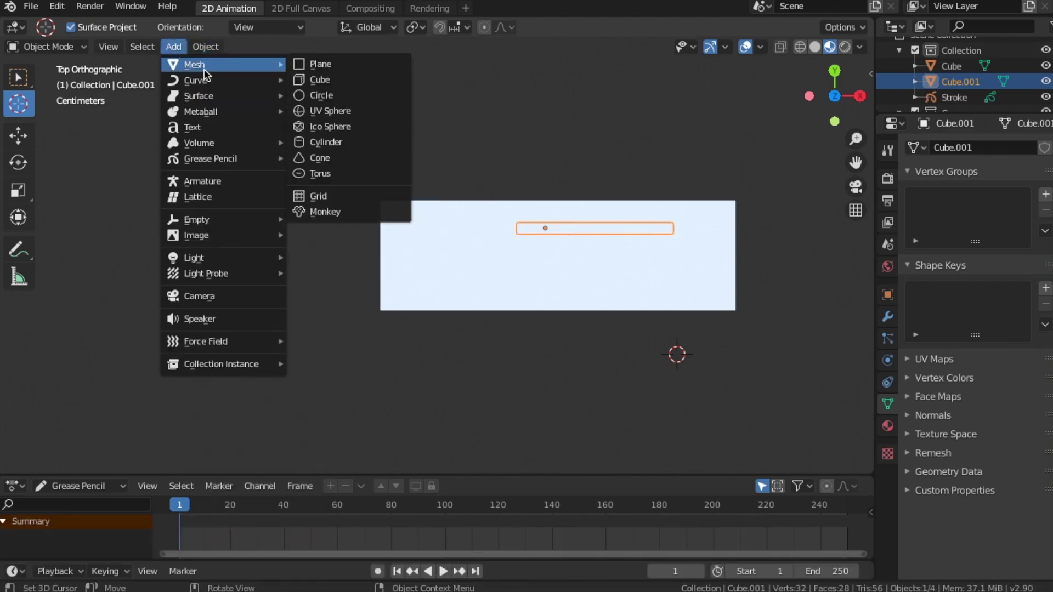
click(321, 80)
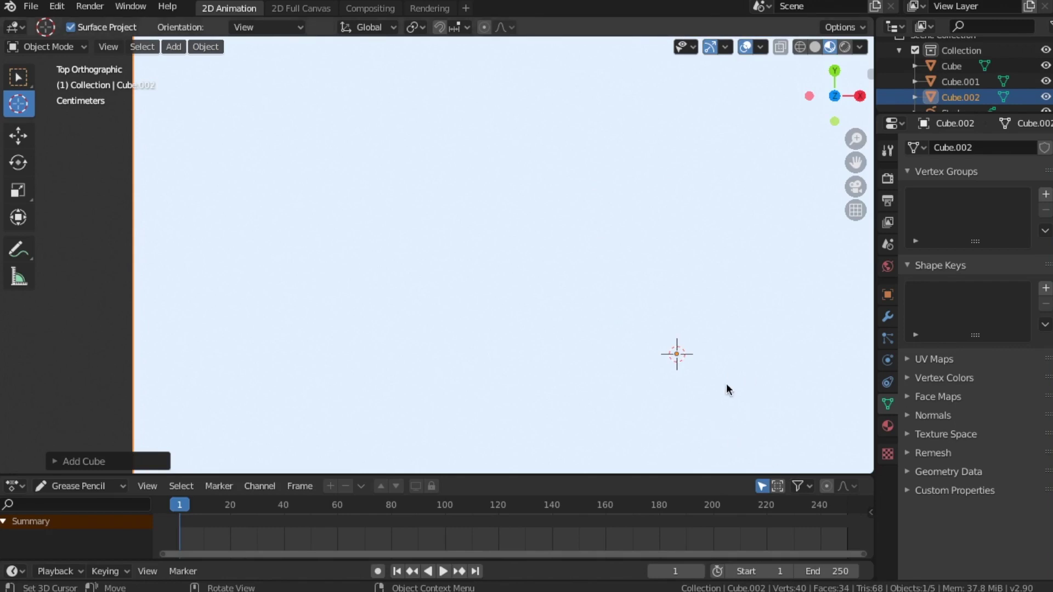
scroll(725, 388, down, 2)
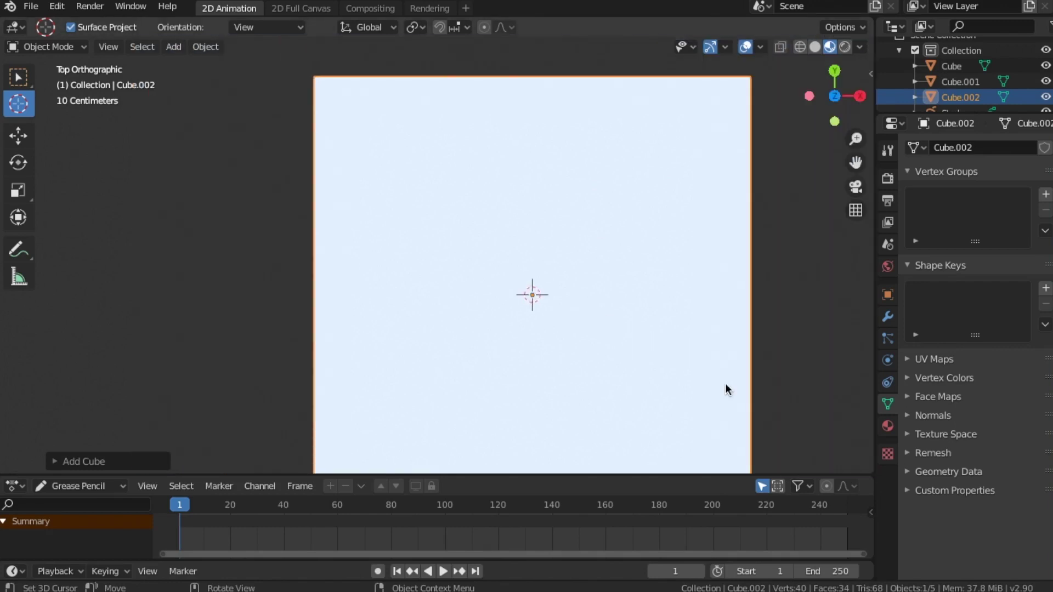
key(s)
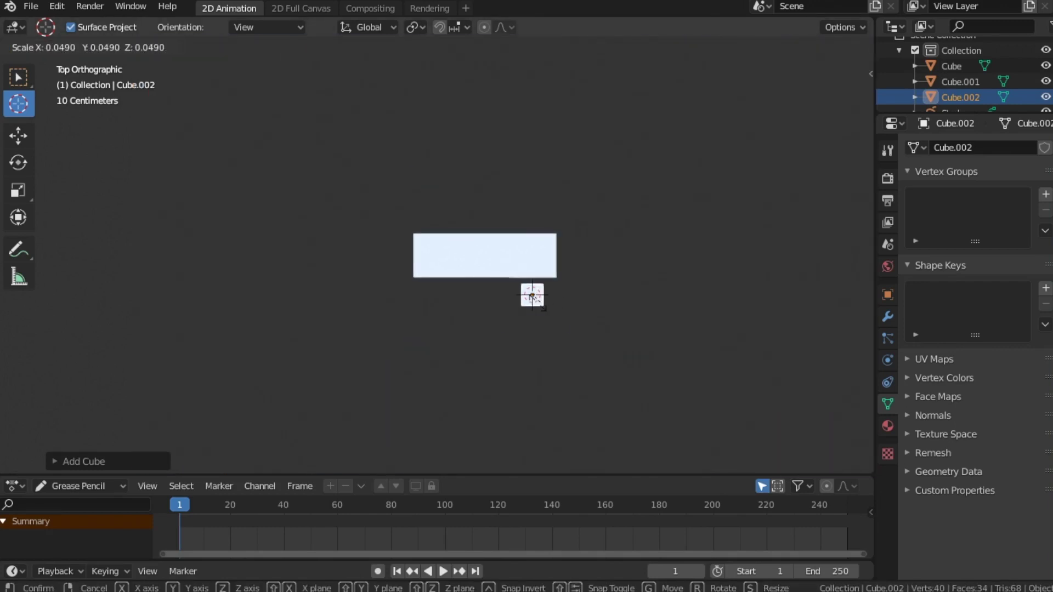
click(535, 299)
scroll(539, 304, up, 4)
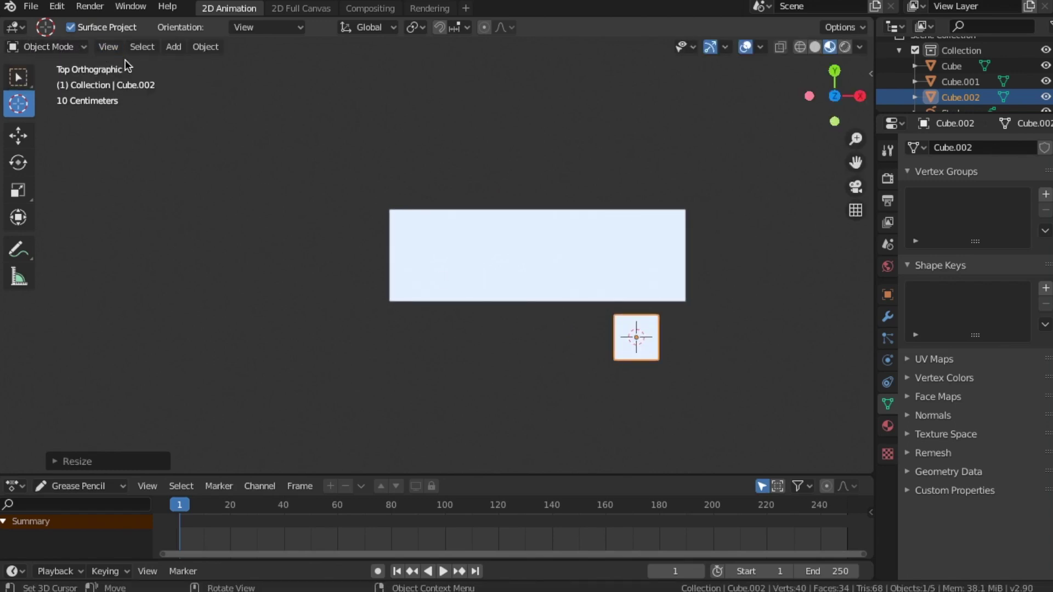
In Edit Mode, add a loop cut running along Y through the chair cube, slid off-centre toward the desk's narrow-leg end
click(75, 49)
click(48, 78)
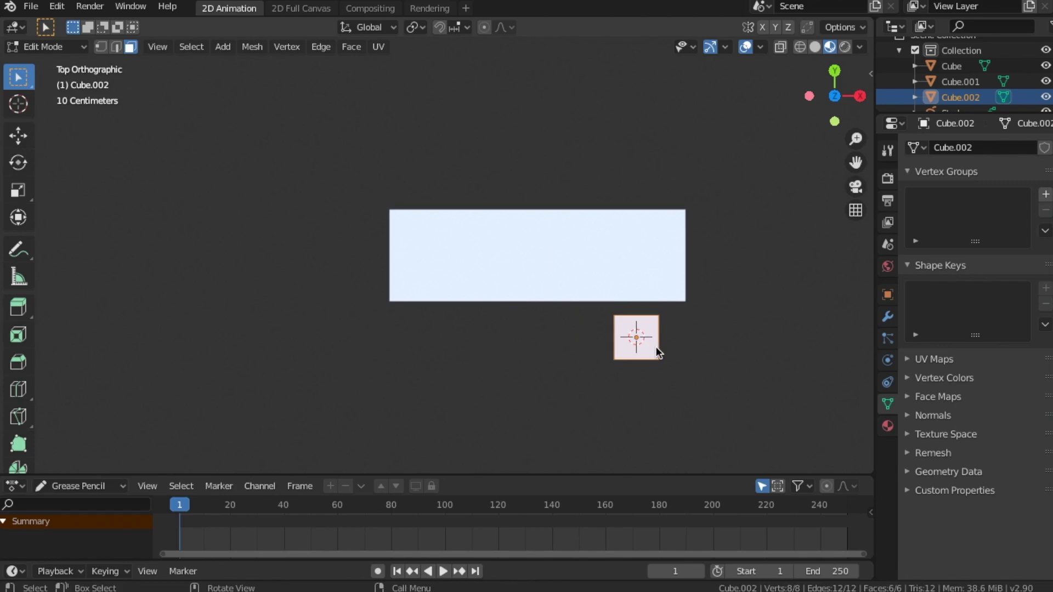
key(ctrl+r)
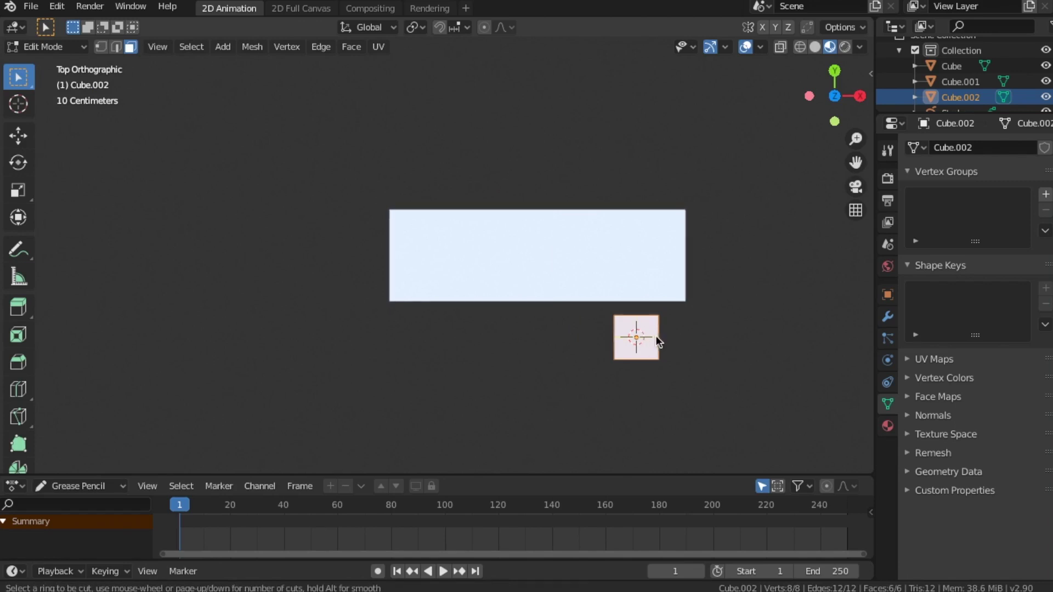
click(633, 318)
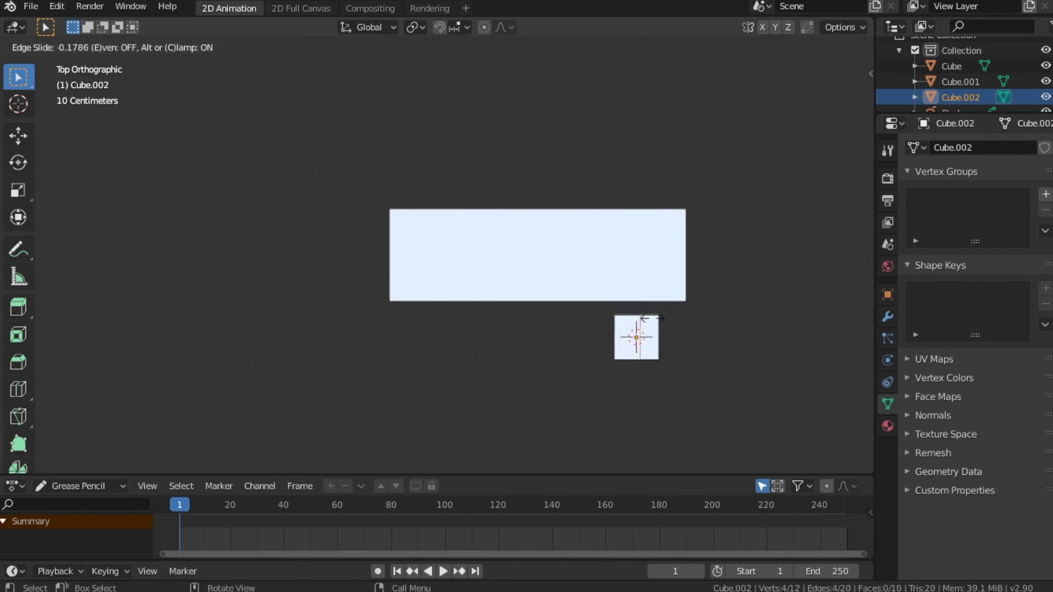
click(648, 331)
scroll(647, 329, up, 3)
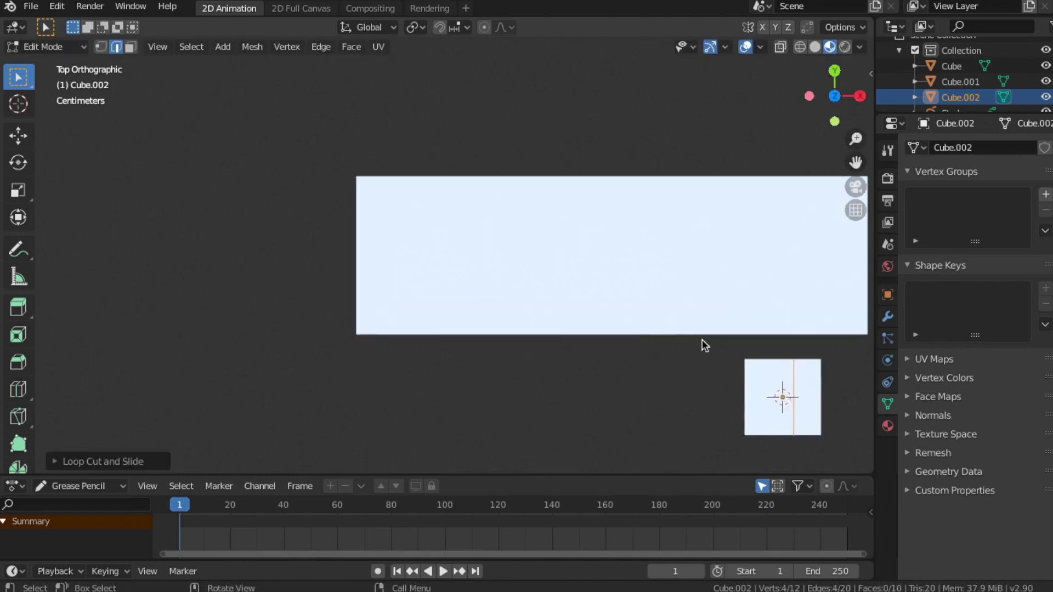
scroll(700, 346, down, 2)
Select the top face of the chair cube's narrower section and extrude it up above the desk panel as a backrest
click(698, 362)
middle_drag(721, 351, 723, 254)
scroll(656, 271, down, 2)
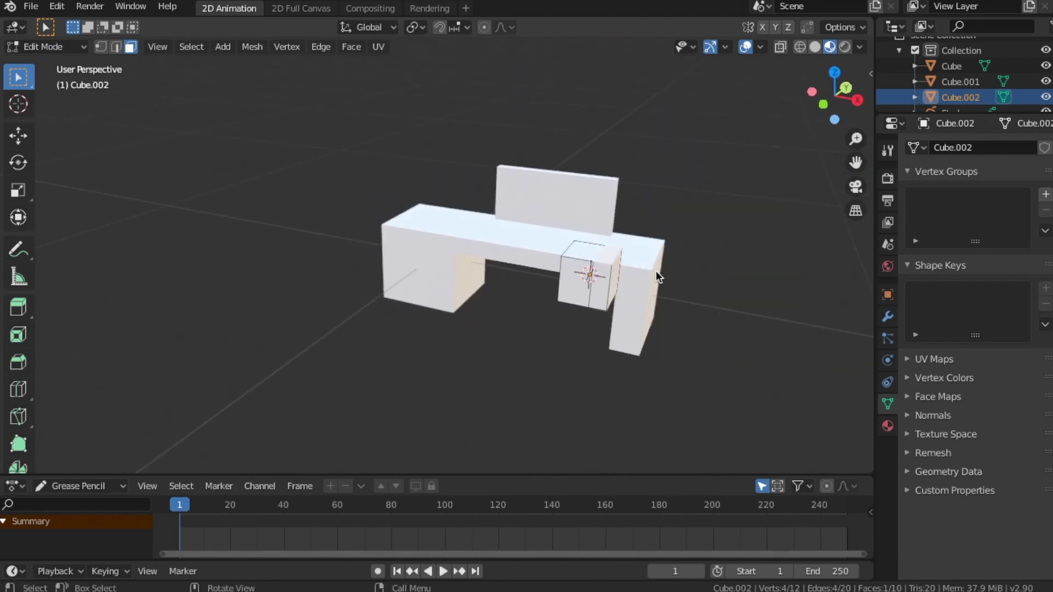
key(e)
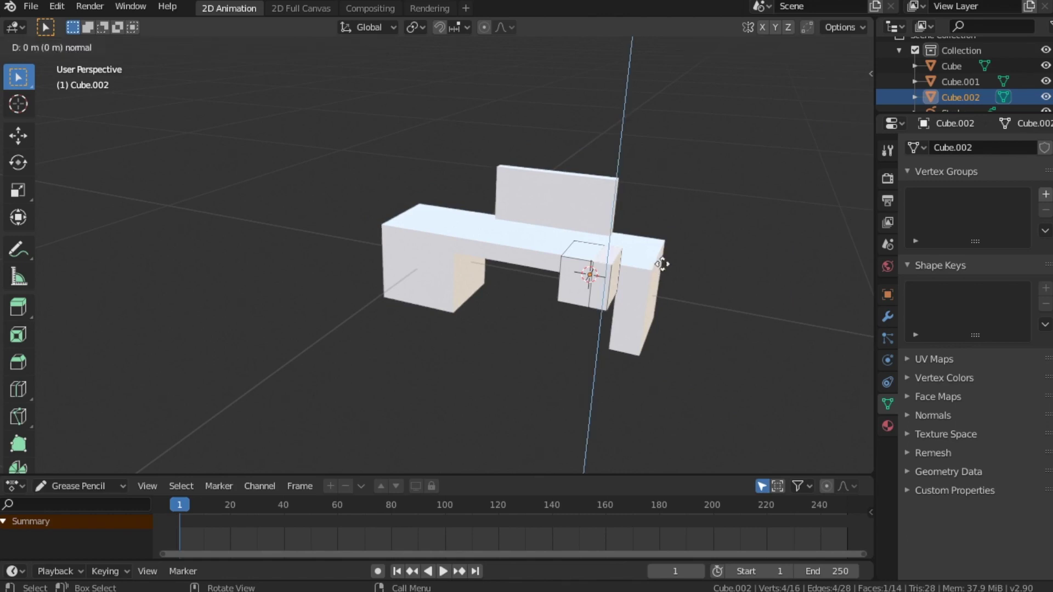
click(654, 179)
middle_drag(655, 182, 683, 244)
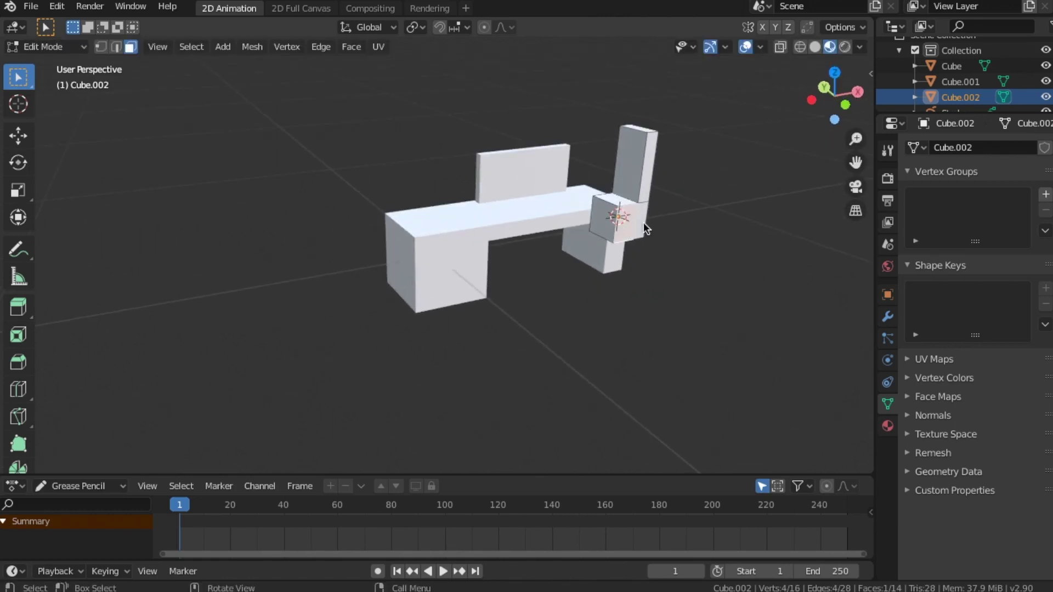
Select the chair's seat and backrest faces pointing away from the desk and move them slightly outward along Y
ctrl+click(651, 154)
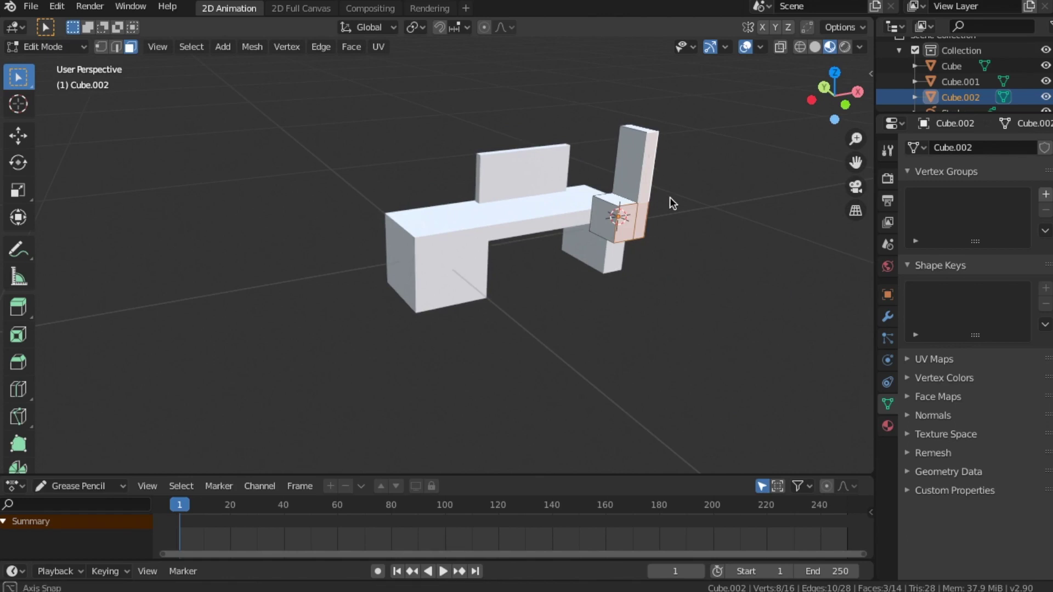
middle_drag(669, 196, 726, 198)
key(g)
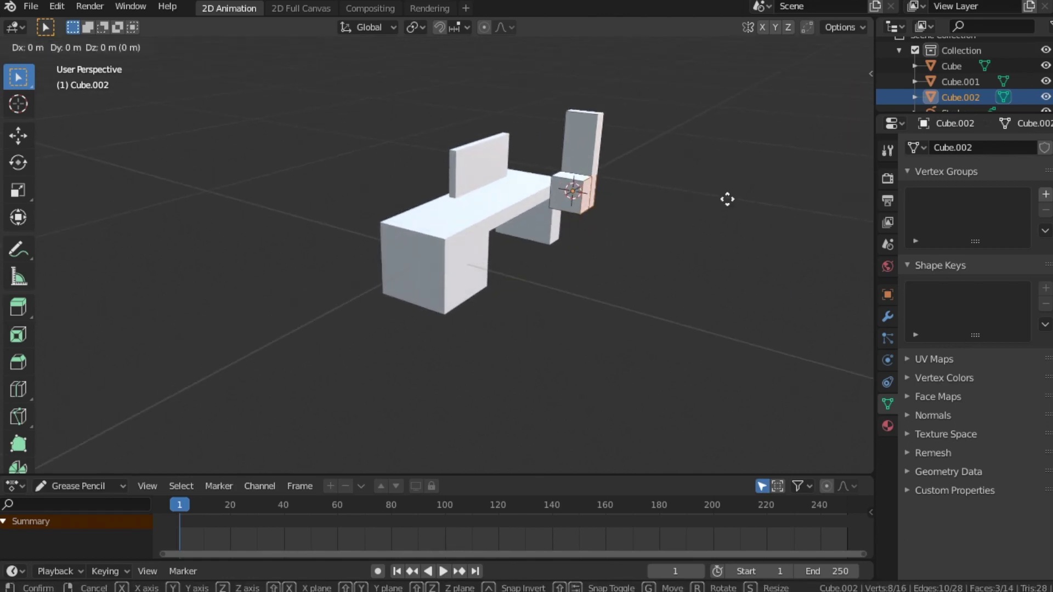
key(y)
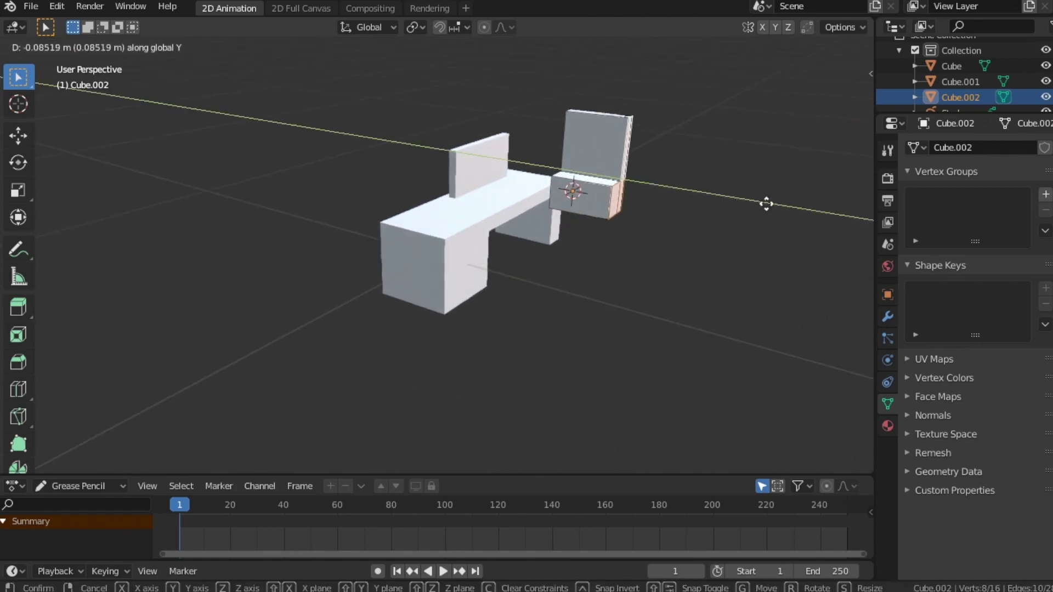
click(733, 202)
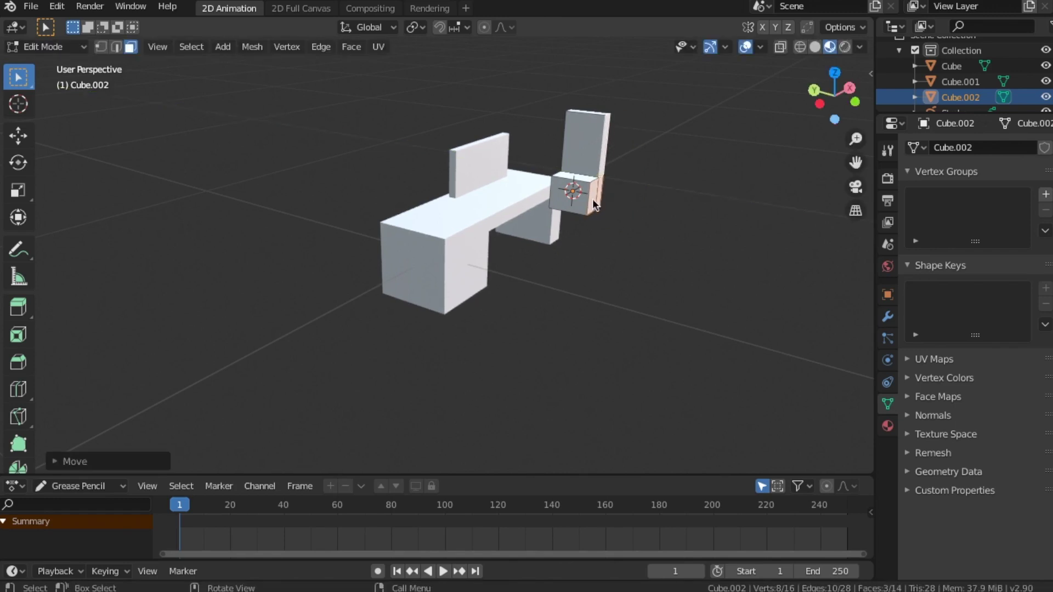
middle_drag(581, 199, 525, 234)
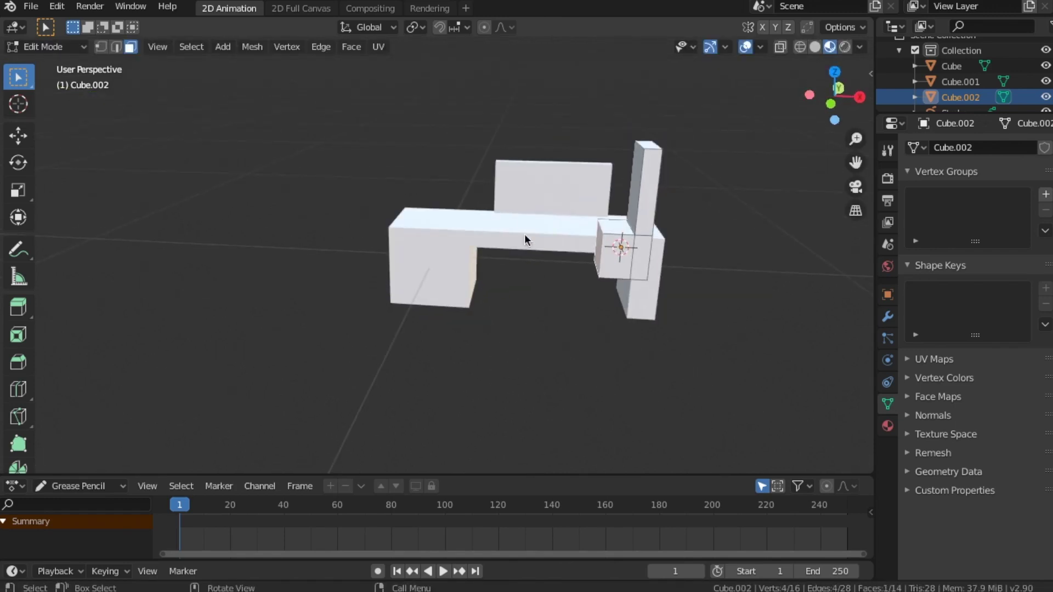
Move the chair seat's front face about 0.059 m along negative X to lengthen the seat
key(g)
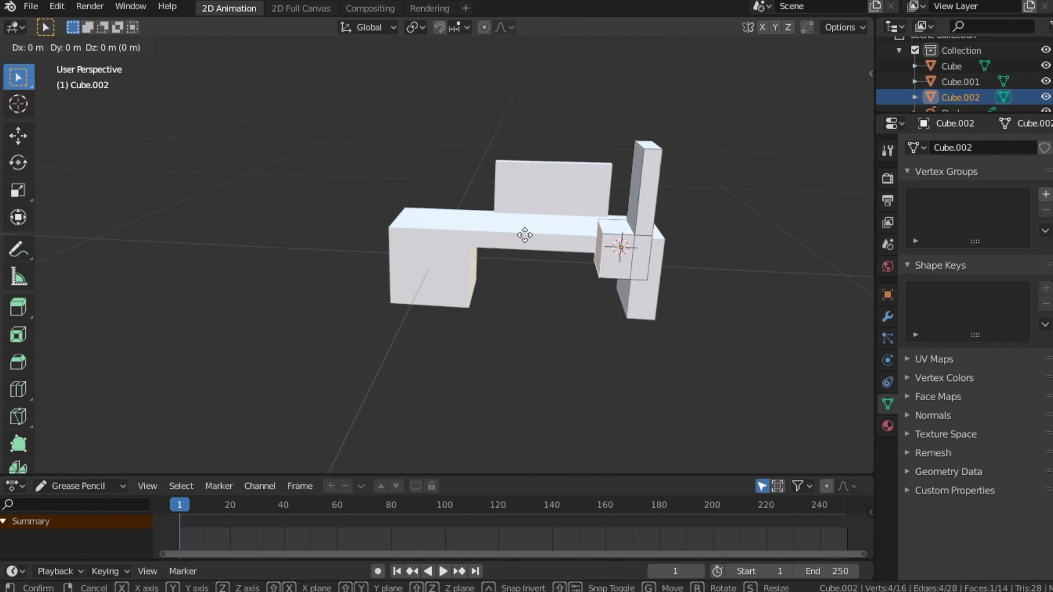
key(x)
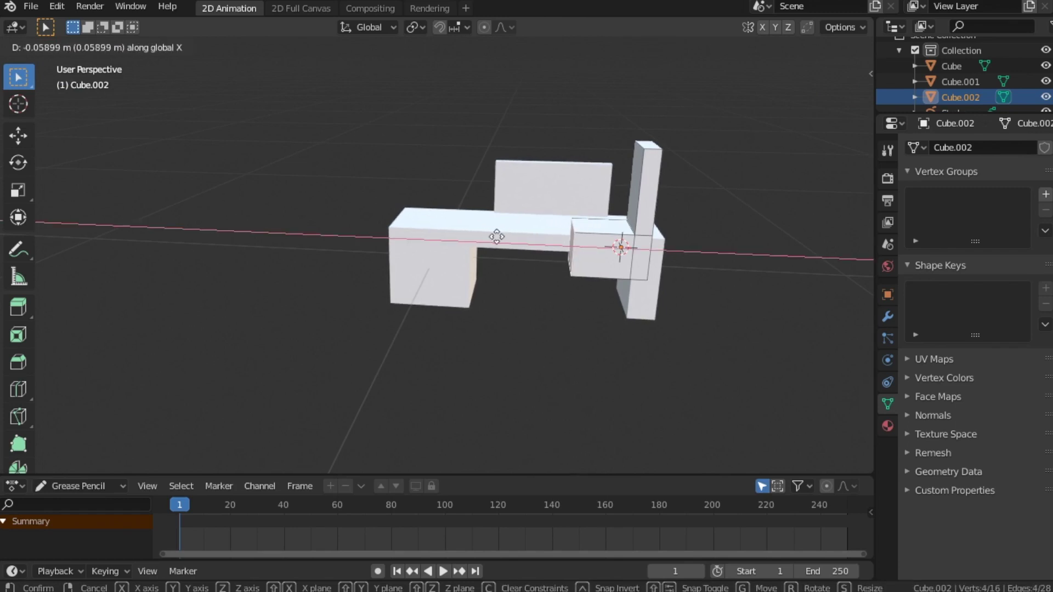
click(496, 237)
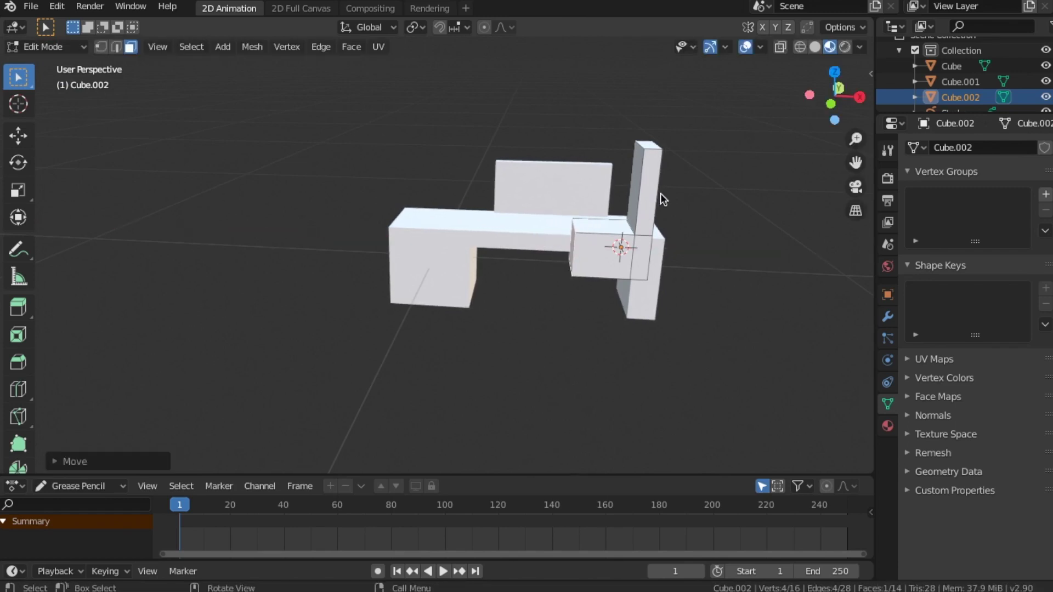
Select the top face of the chair's backrest and move it away from the seat so the backrest leans back
middle_drag(660, 193, 616, 171)
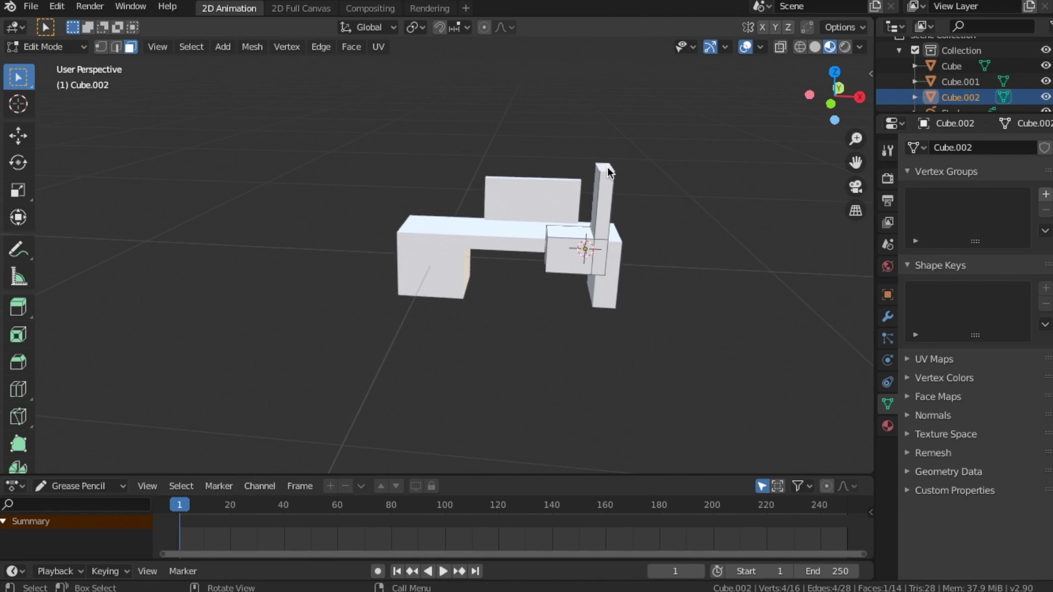
key(g)
click(625, 173)
middle_drag(625, 172, 520, 192)
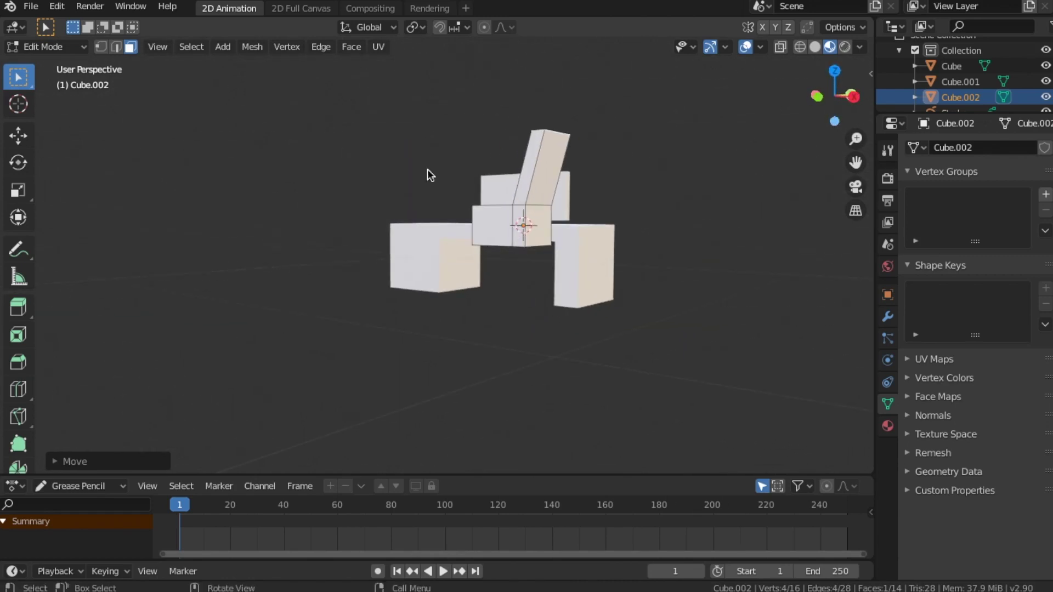
Return to Object Mode and scale the whole chair up until it stands well above the desk panel
click(87, 46)
click(77, 60)
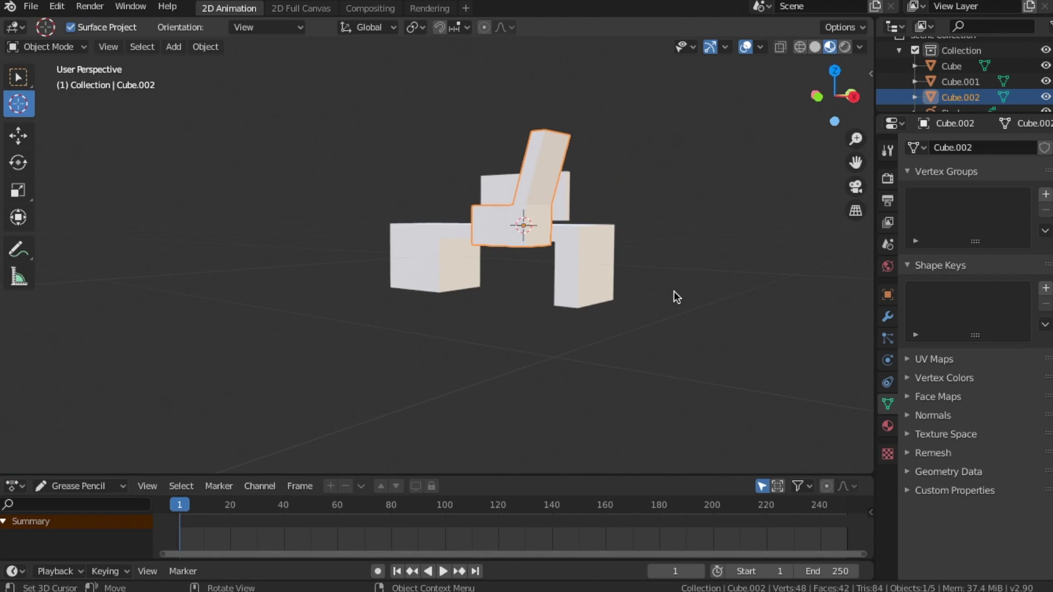
key(s)
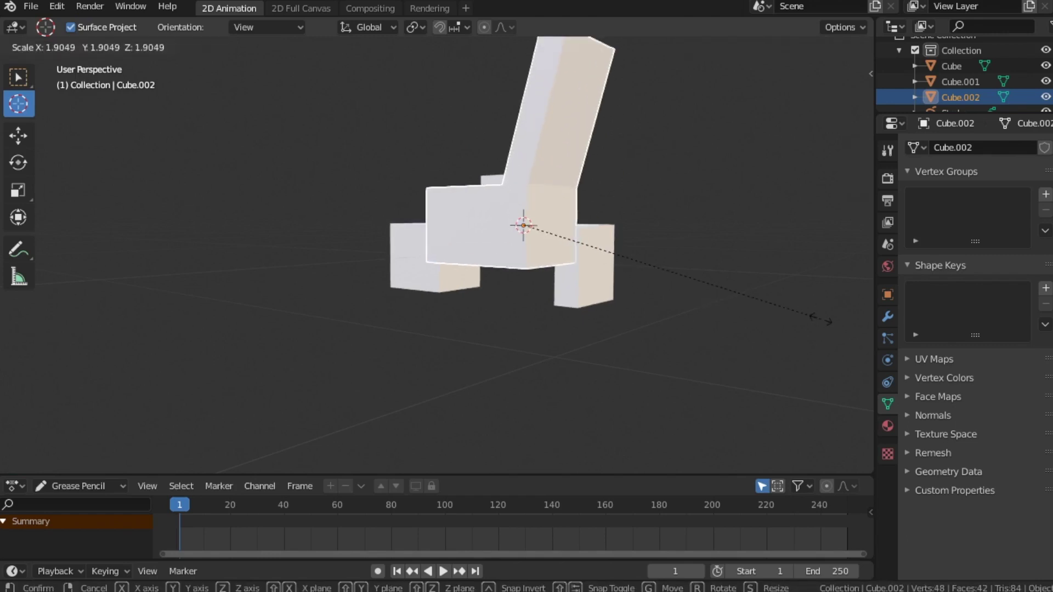
click(805, 313)
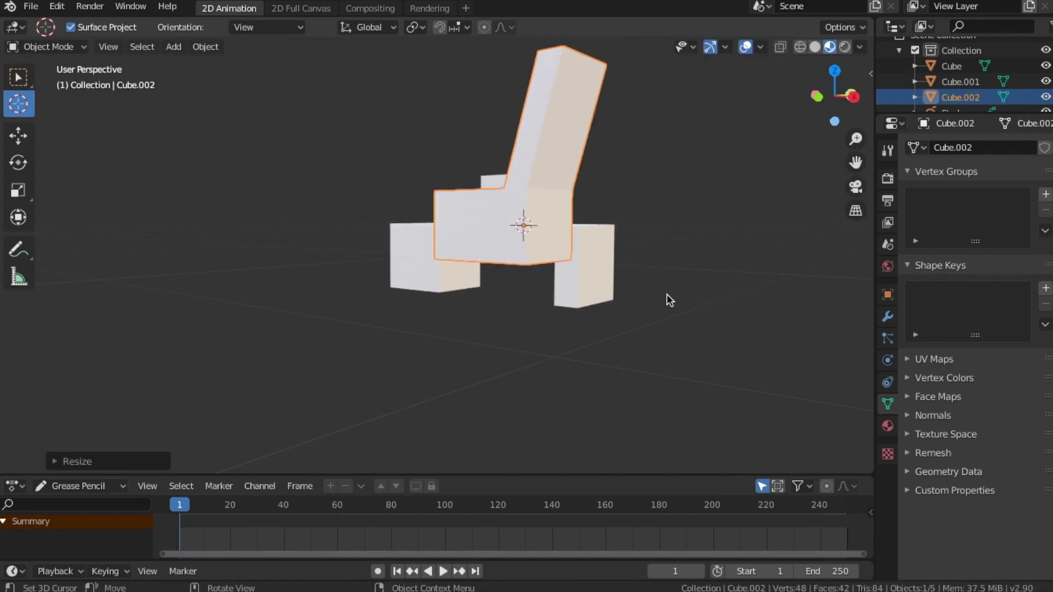
In camera view, lower the chair about 0.12 m along Z so its base lines up with the bottom of the desk legs
key(KP_0)
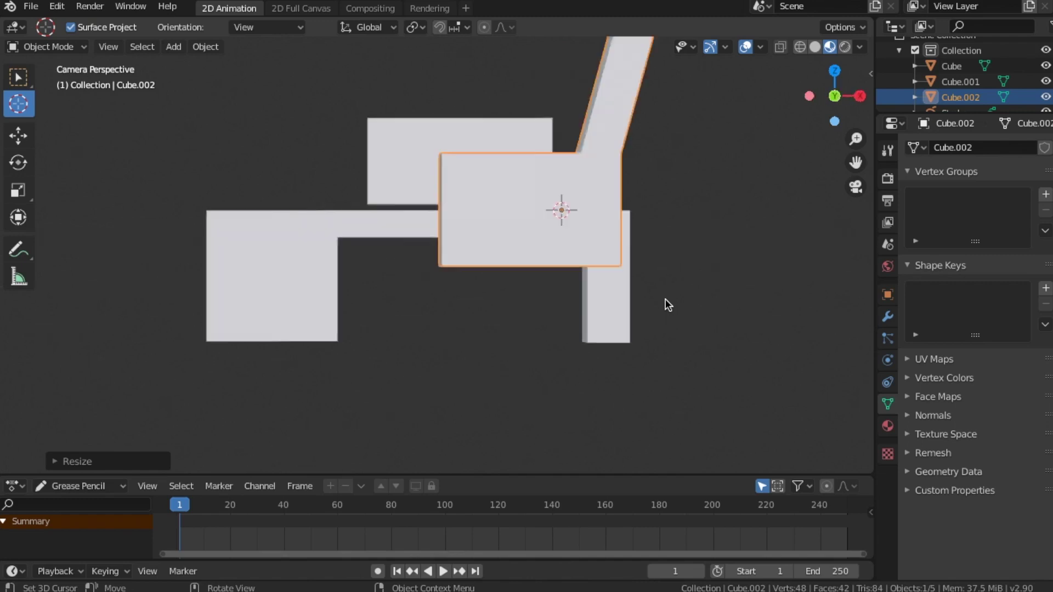
key(g)
key(z)
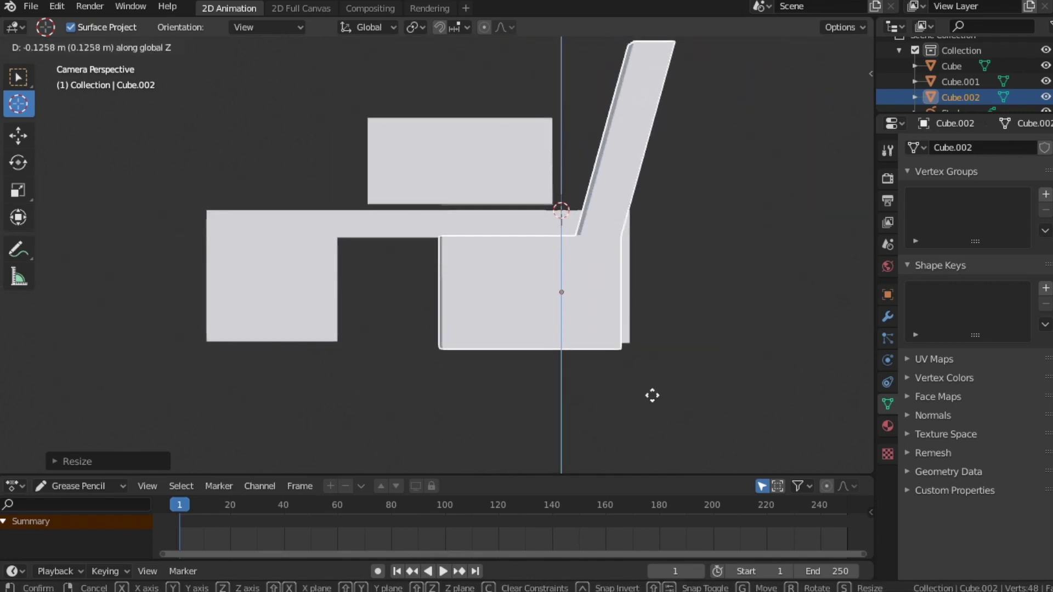
click(653, 393)
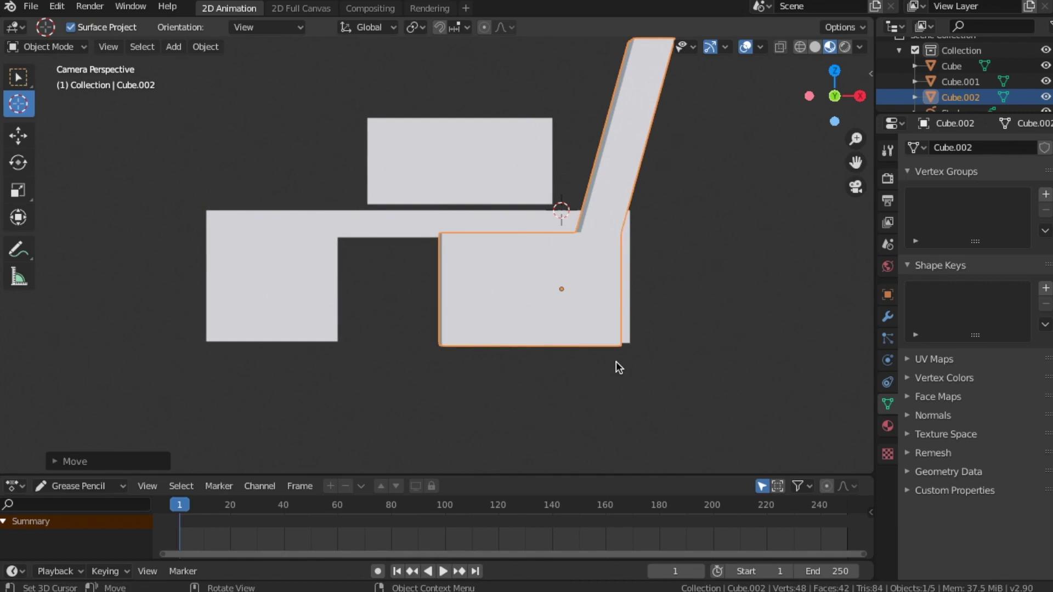
Rotate the chair about -4° around the global Z axis
key(r)
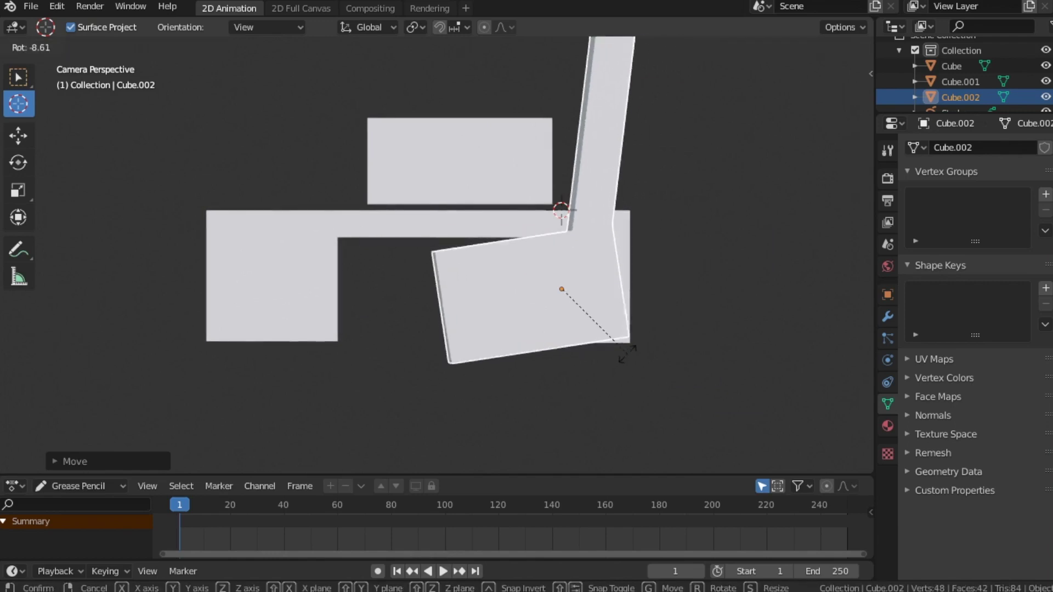
key(z)
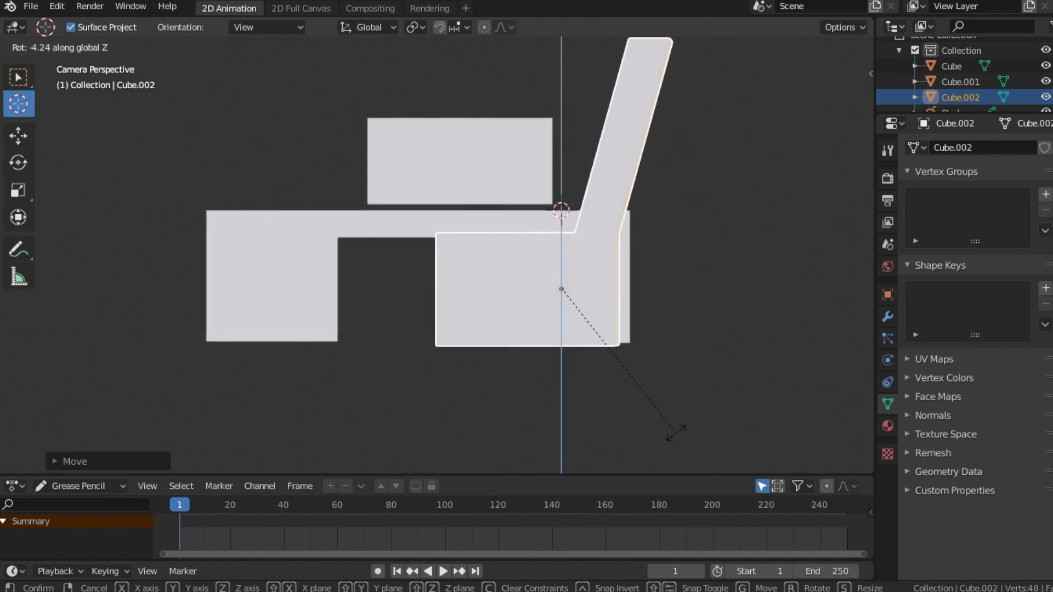
click(676, 433)
Move the chair about 0.093 m along negative Y, clear of the desk
middle_drag(636, 363, 643, 384)
scroll(652, 343, up, 5)
scroll(600, 348, down, 5)
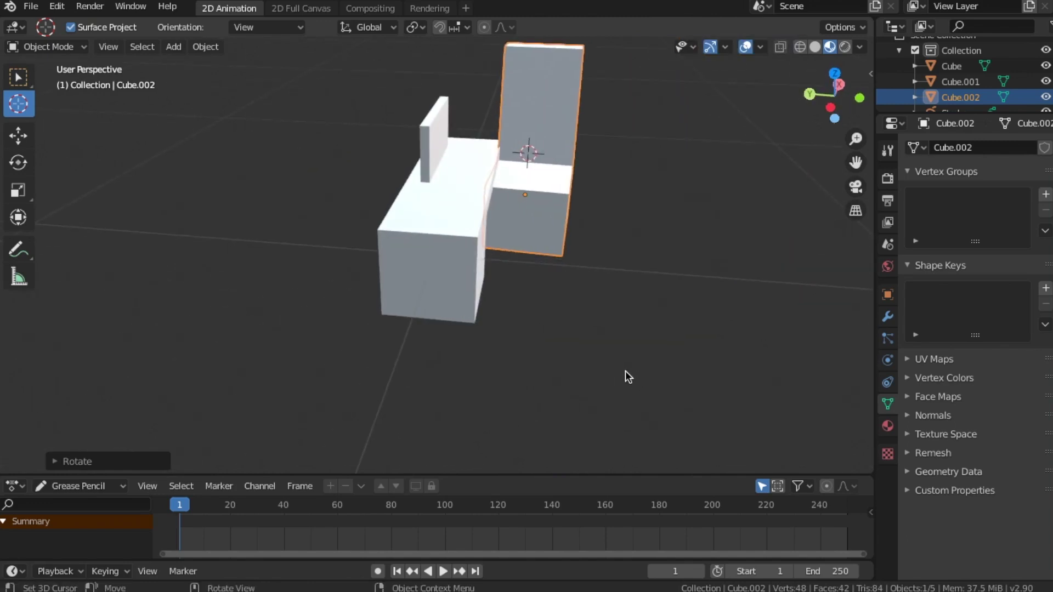
key(g)
key(x)
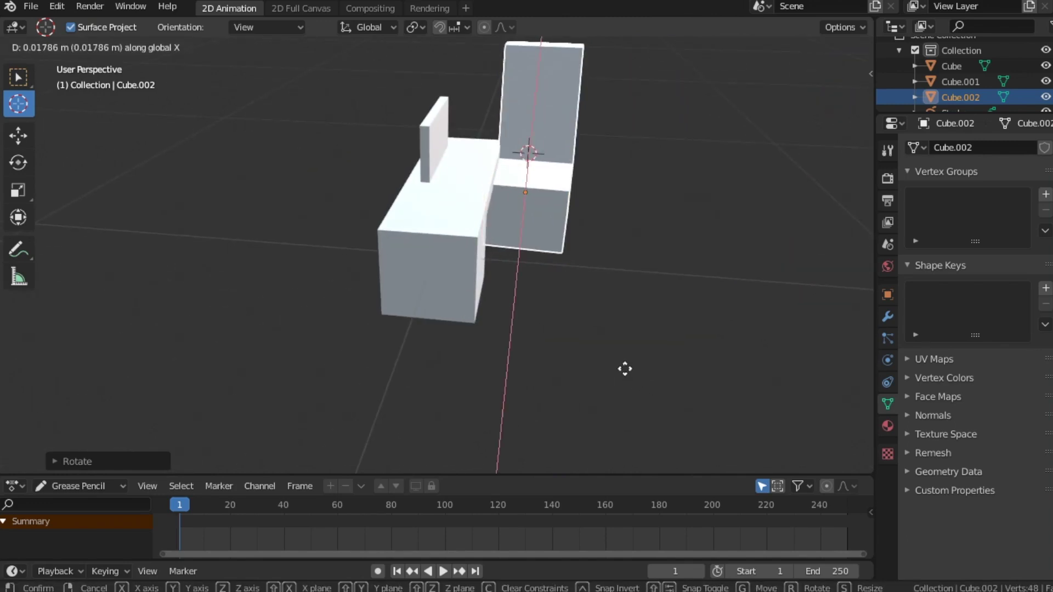
key(y)
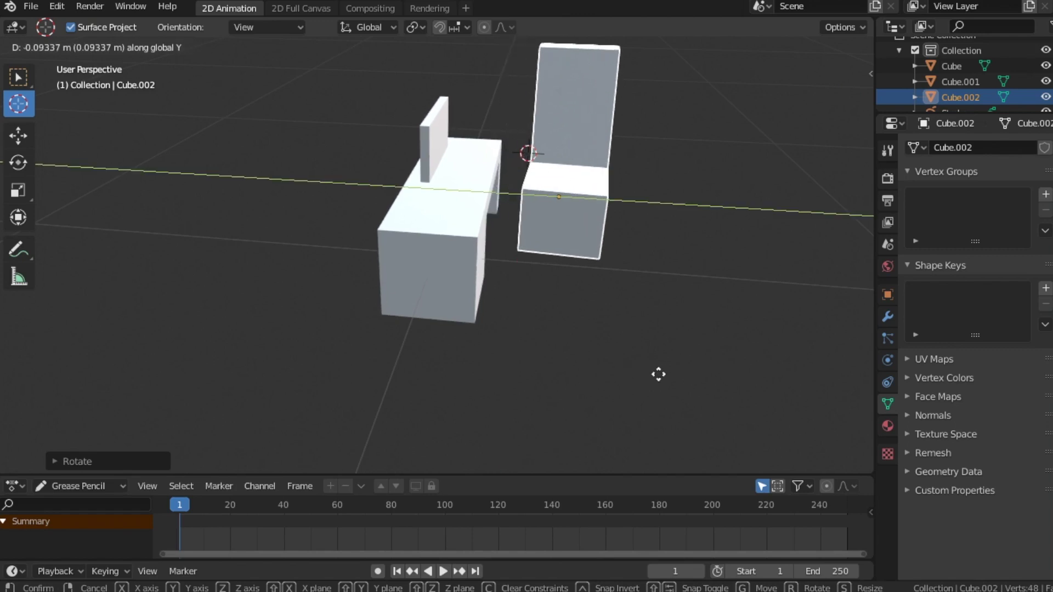
click(658, 374)
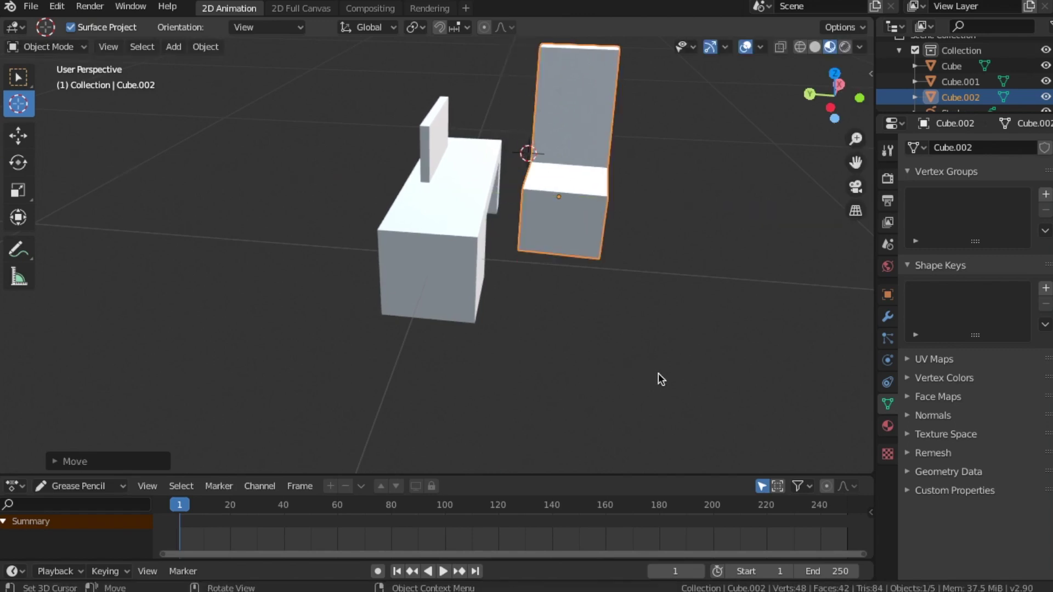
Rotate the chair around Z so it sits at an angle to the desk, and check it through the camera
key(r)
key(z)
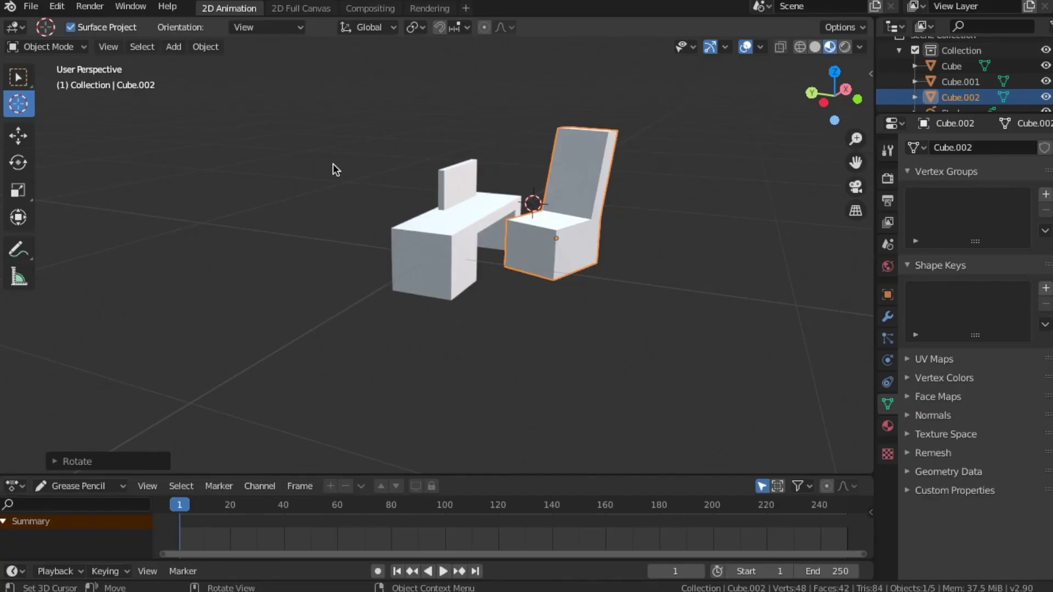
key(KP_0)
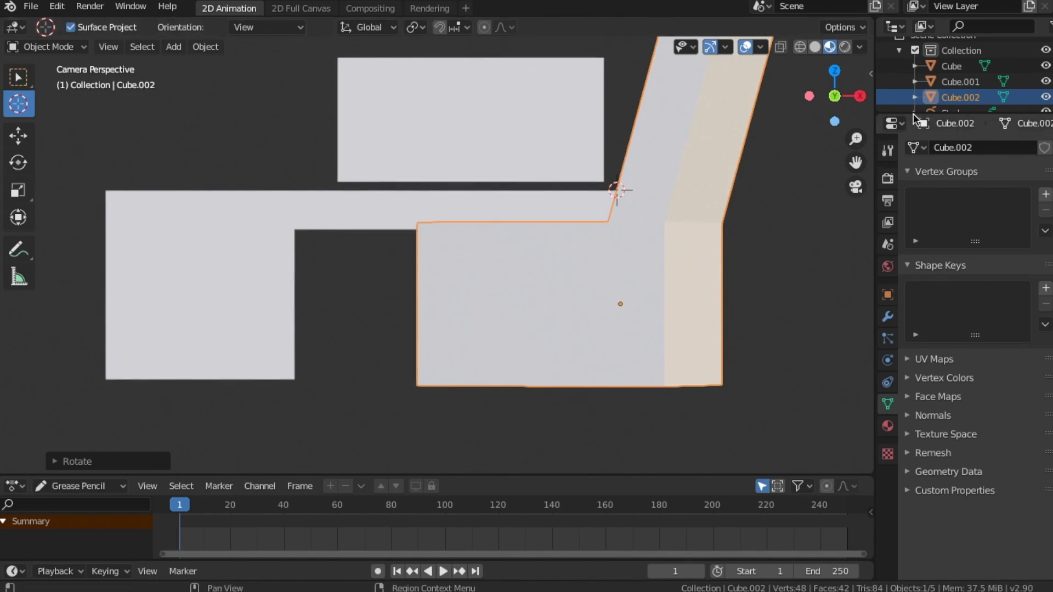
Give the chair a new material without nodes and a dark blue base color of H 0.649, S 0.448, V 0.640
click(887, 267)
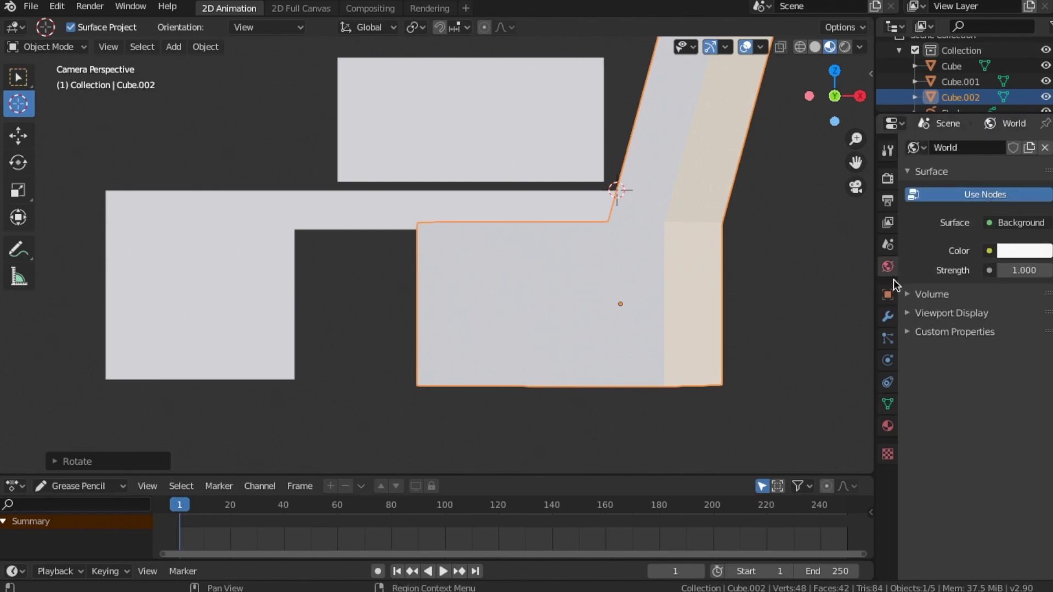
click(888, 426)
click(978, 213)
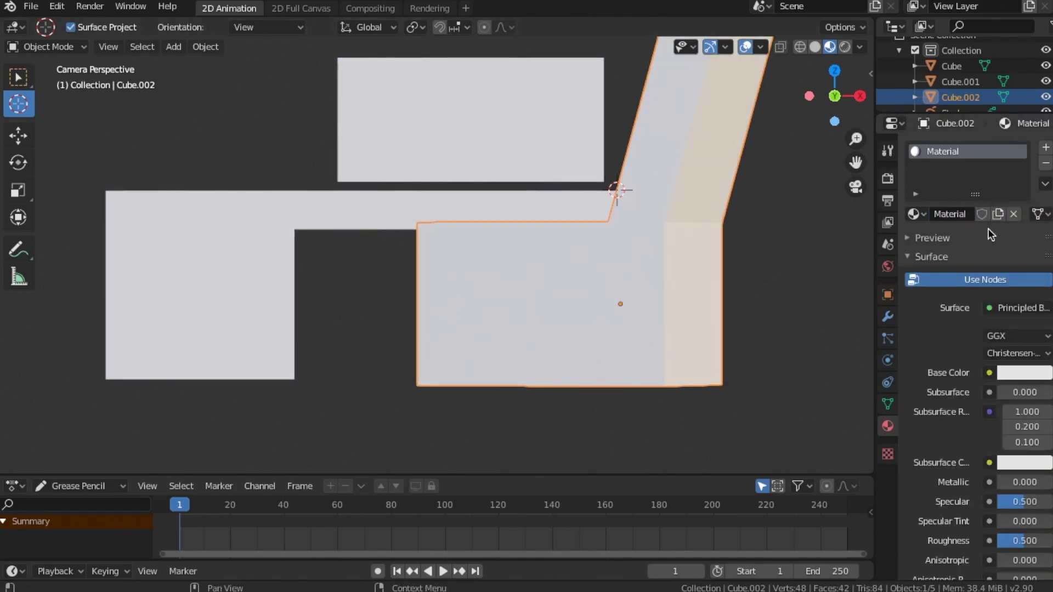
click(974, 250)
click(979, 287)
mouse_move(977, 118)
mouse_down()
mouse_move(990, 103)
mouse_move(977, 103)
mouse_up()
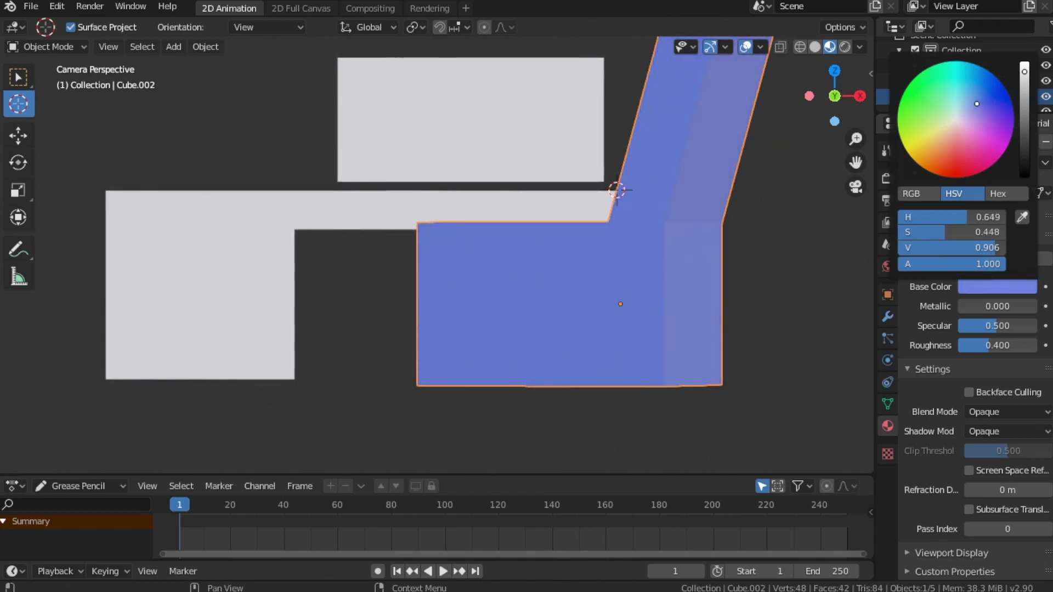
drag(1024, 68, 1024, 103)
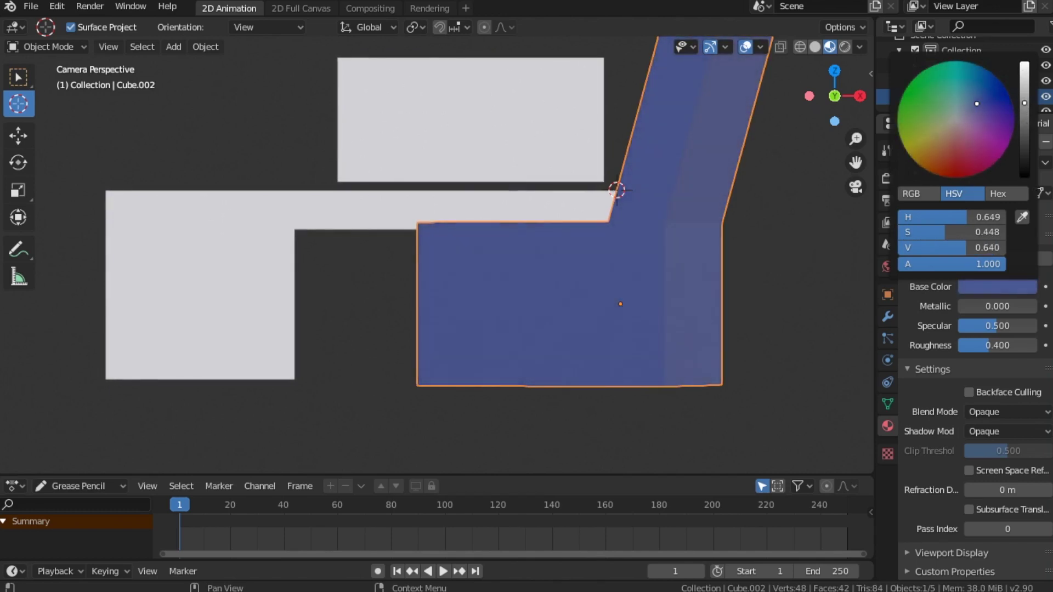
Give the monitor panel Cube.001 a new material without nodes and a green base color of H 0.395, S 0.371, V 0.680
scroll(461, 139, down, 2)
click(461, 138)
scroll(488, 154, up, 2)
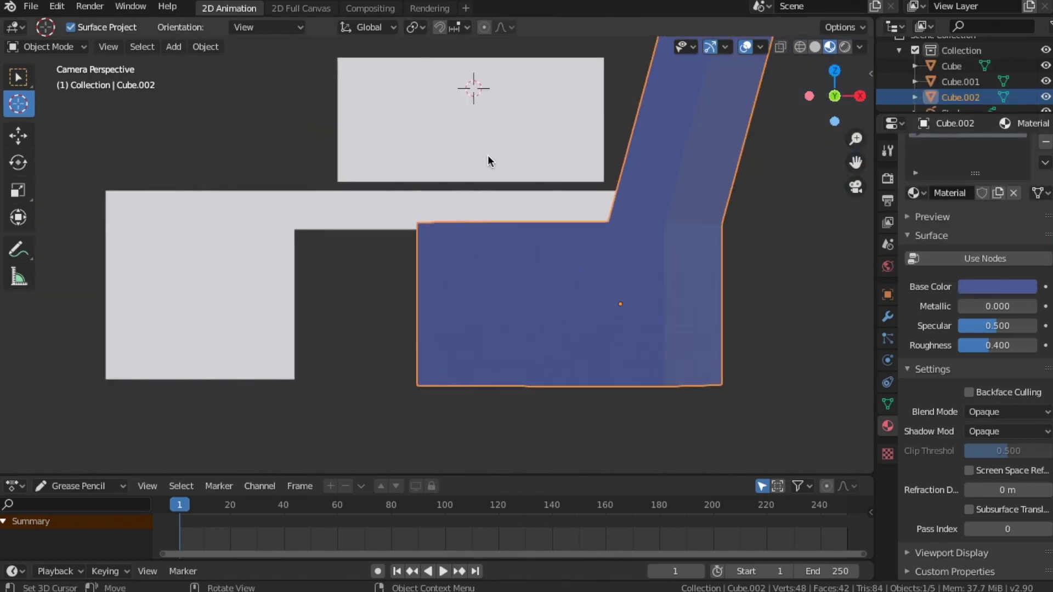
click(952, 82)
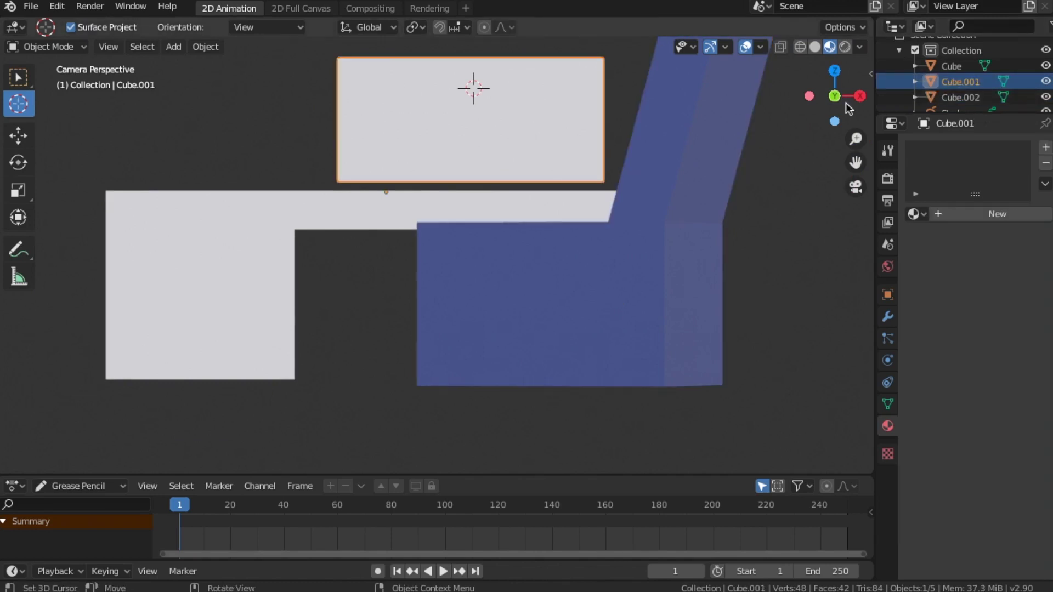
click(972, 215)
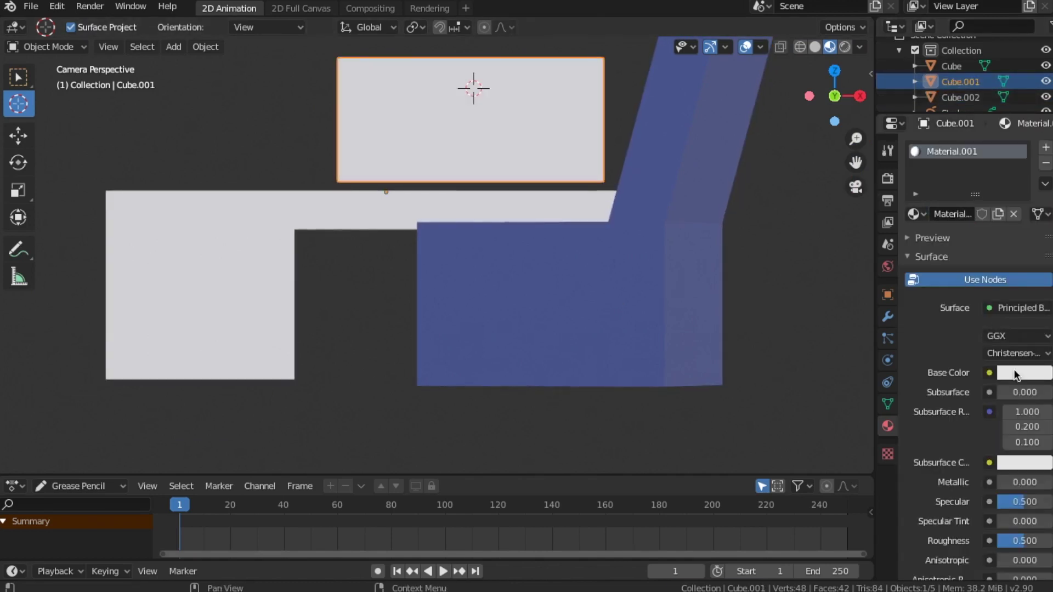
scroll(994, 289, down, 3)
click(993, 308)
mouse_move(974, 136)
mouse_down()
mouse_move(926, 115)
mouse_move(946, 122)
mouse_up()
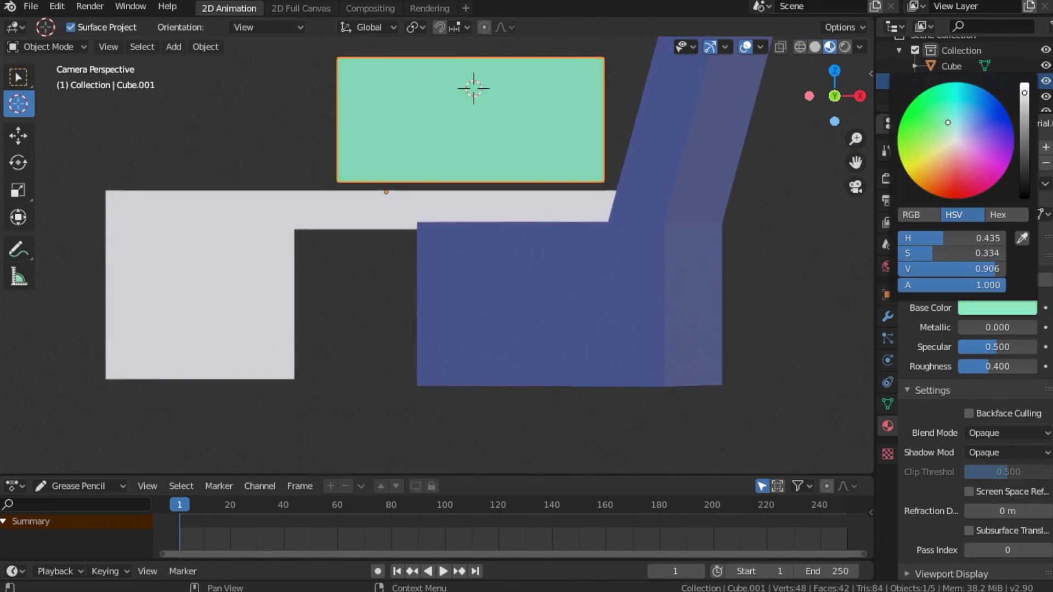
drag(1024, 95, 1024, 119)
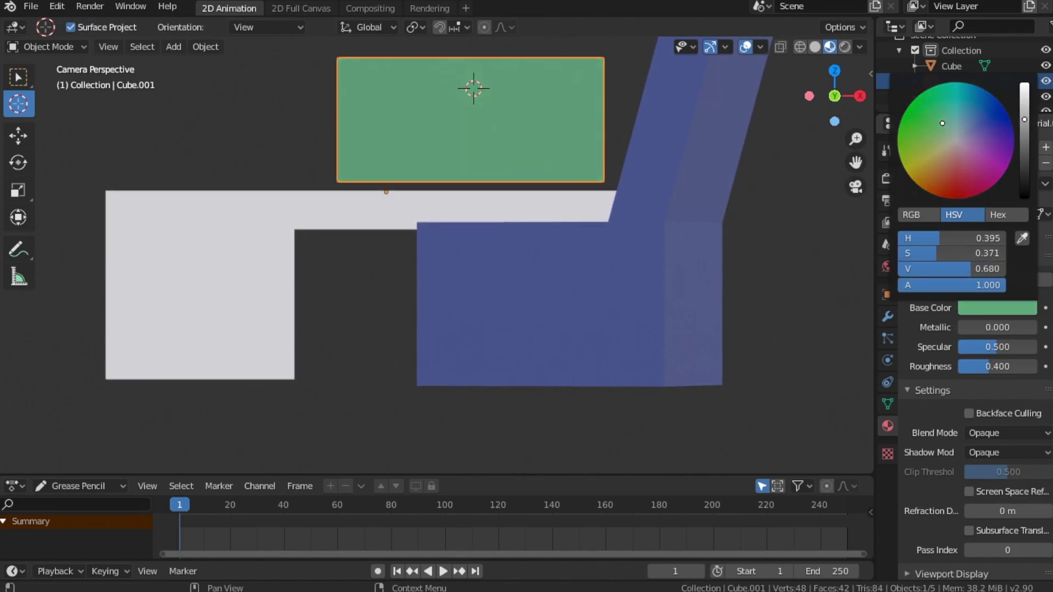
Give the desk a new material without nodes and a yellow base color of H 0.154, S 0.259, darkened to khaki
click(326, 210)
click(941, 99)
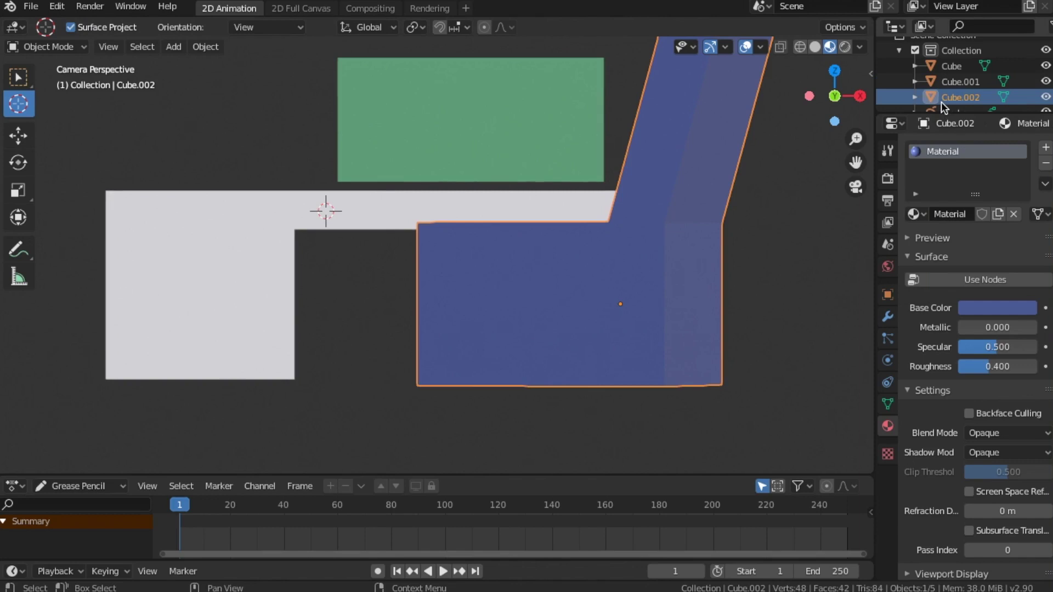
scroll(944, 103, up, 1)
click(953, 78)
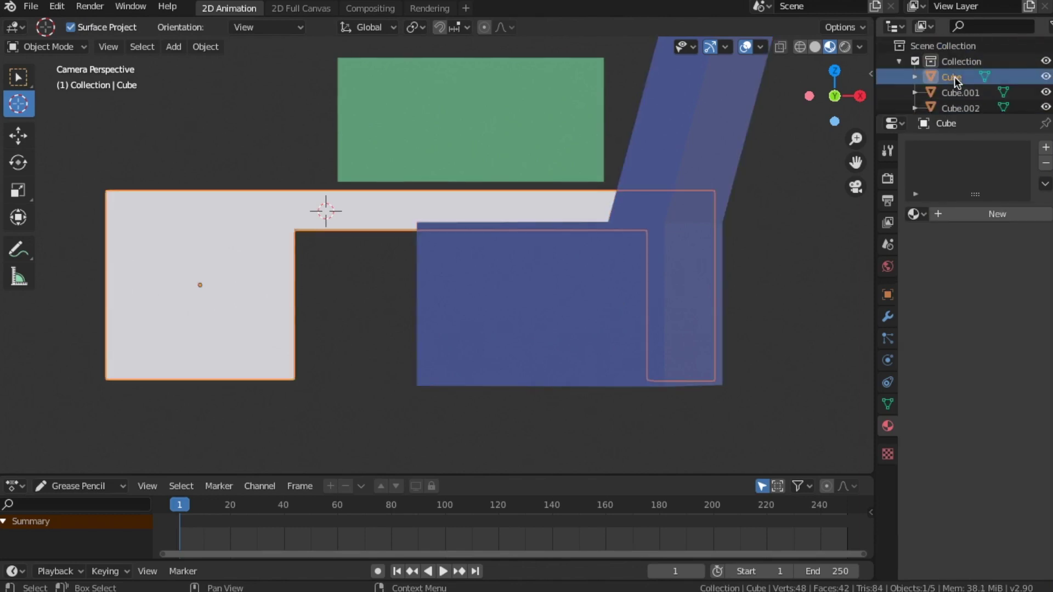
click(981, 214)
click(964, 280)
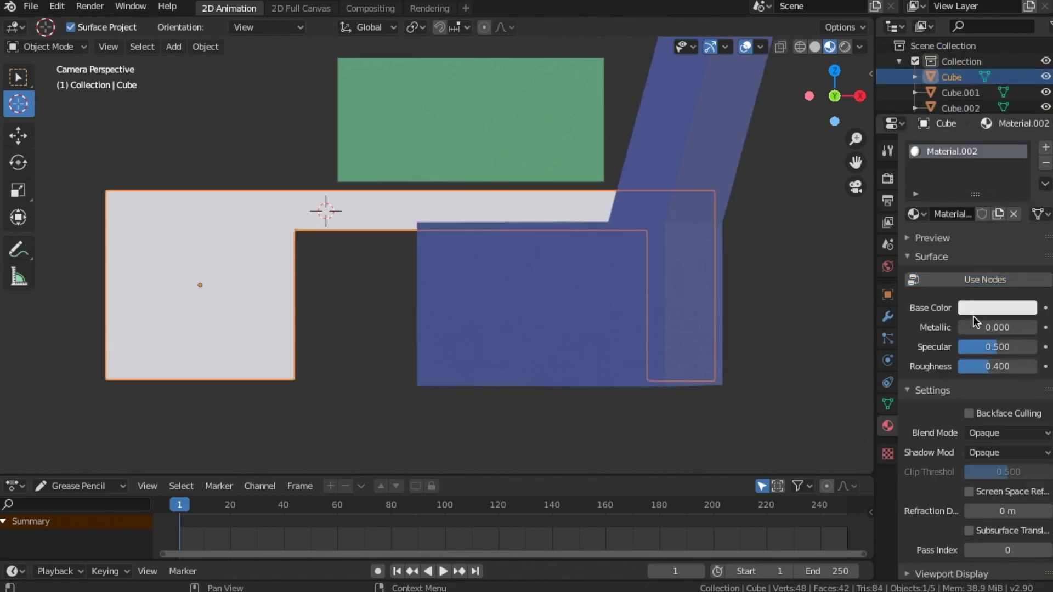
click(976, 308)
click(952, 141)
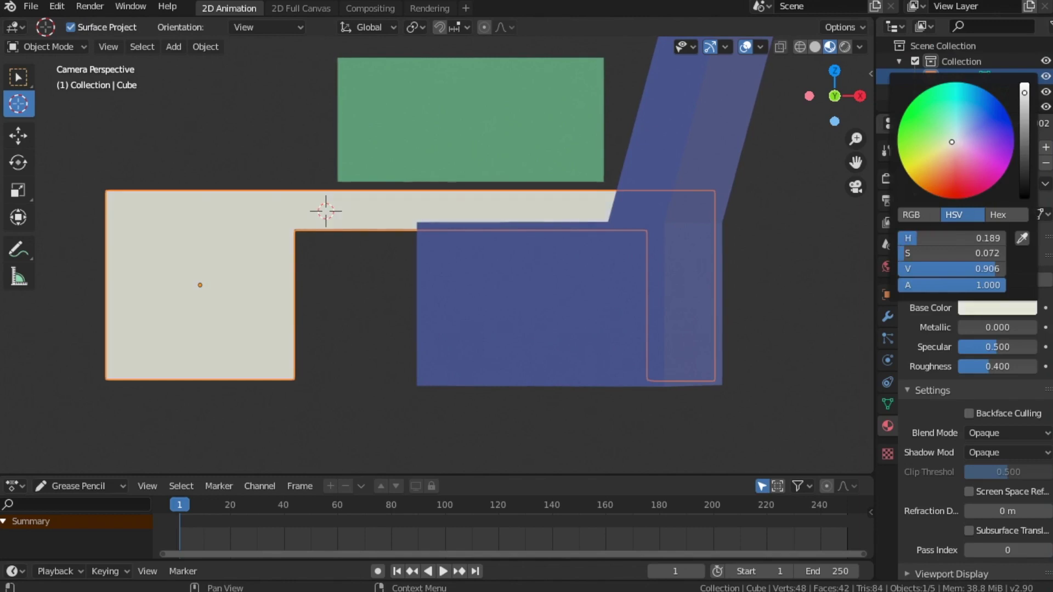
mouse_move(952, 142)
mouse_down()
mouse_move(938, 141)
mouse_move(981, 174)
mouse_move(937, 141)
mouse_move(945, 146)
mouse_up()
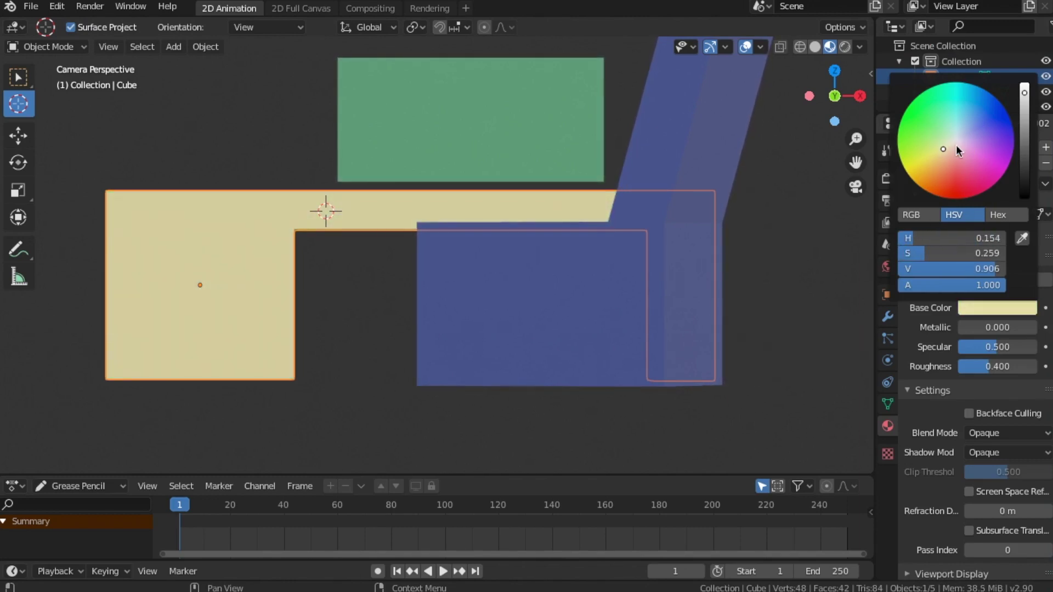
scroll(943, 149, down, 5)
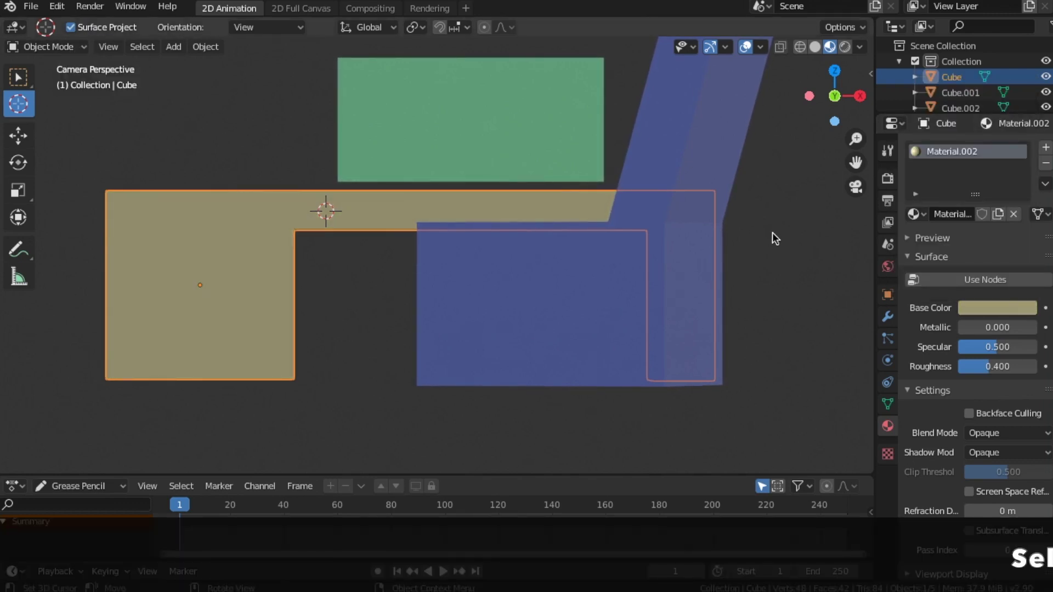
Enable Scene World lighting in the viewport shading options
click(860, 47)
click(773, 139)
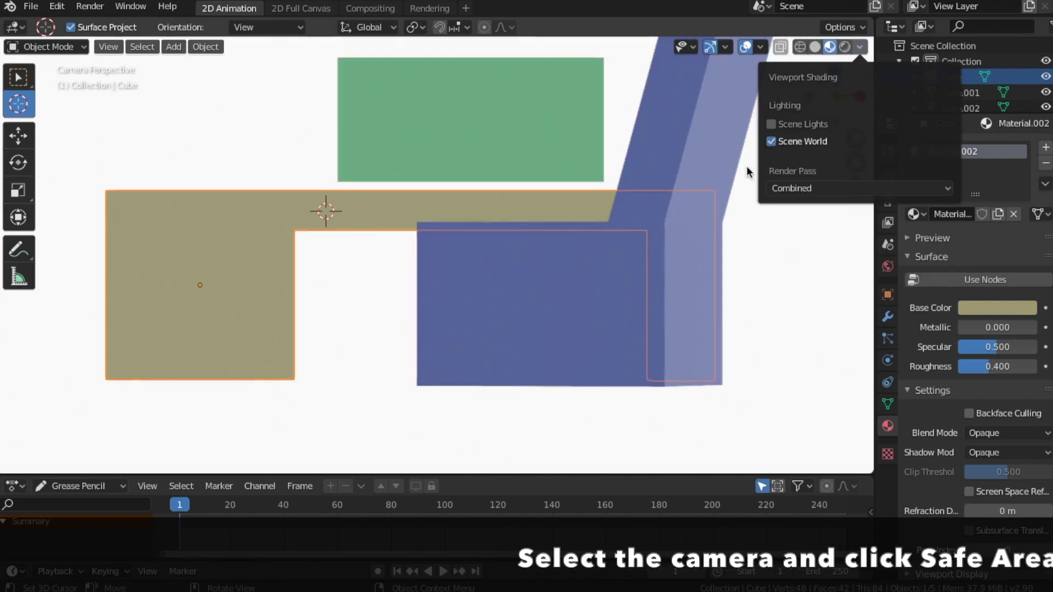
Select the camera and enable its Safe Areas so the frame guides show around the scene
scroll(607, 259, down, 3)
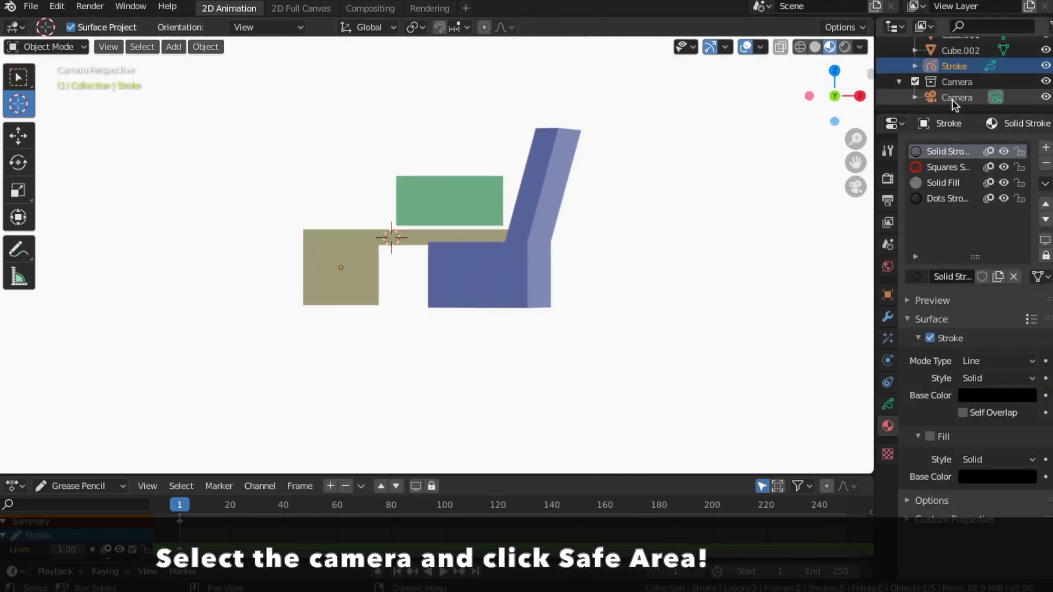
click(952, 98)
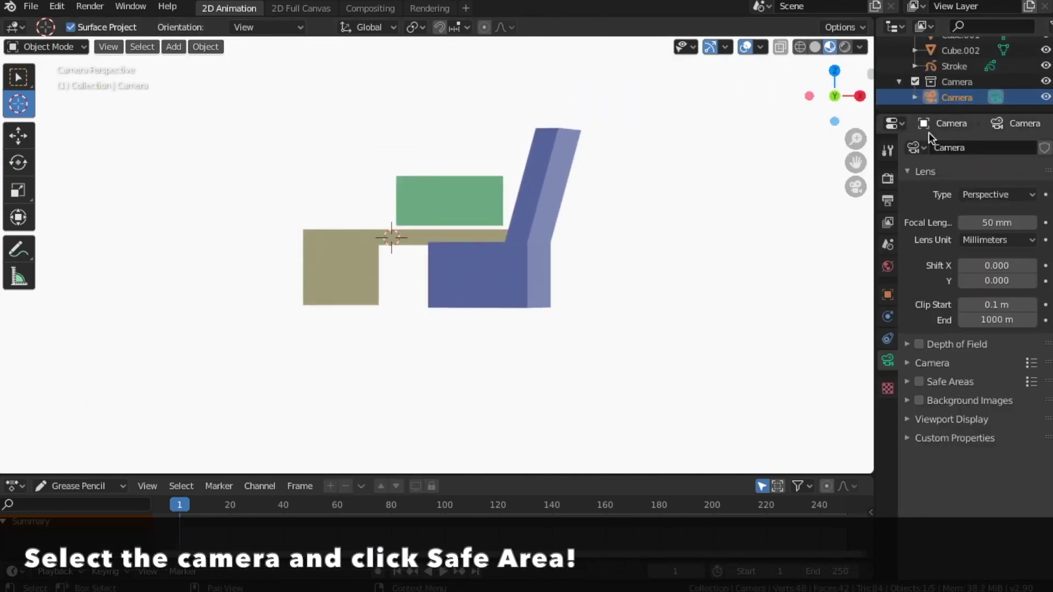
click(920, 381)
scroll(578, 278, down, 3)
scroll(577, 277, up, 2)
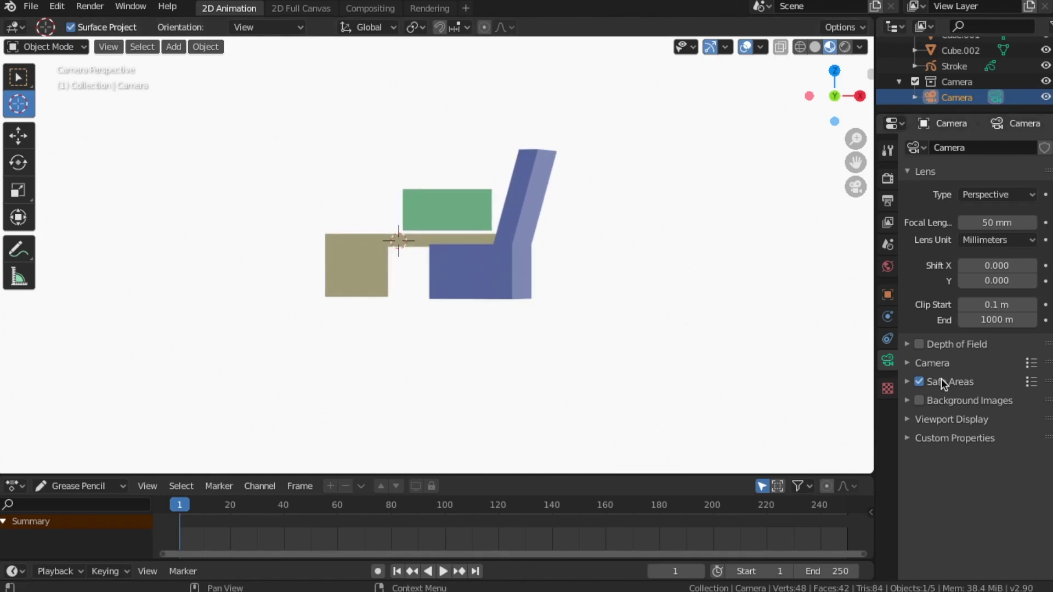
scroll(582, 179, up, 3)
scroll(534, 245, down, 8)
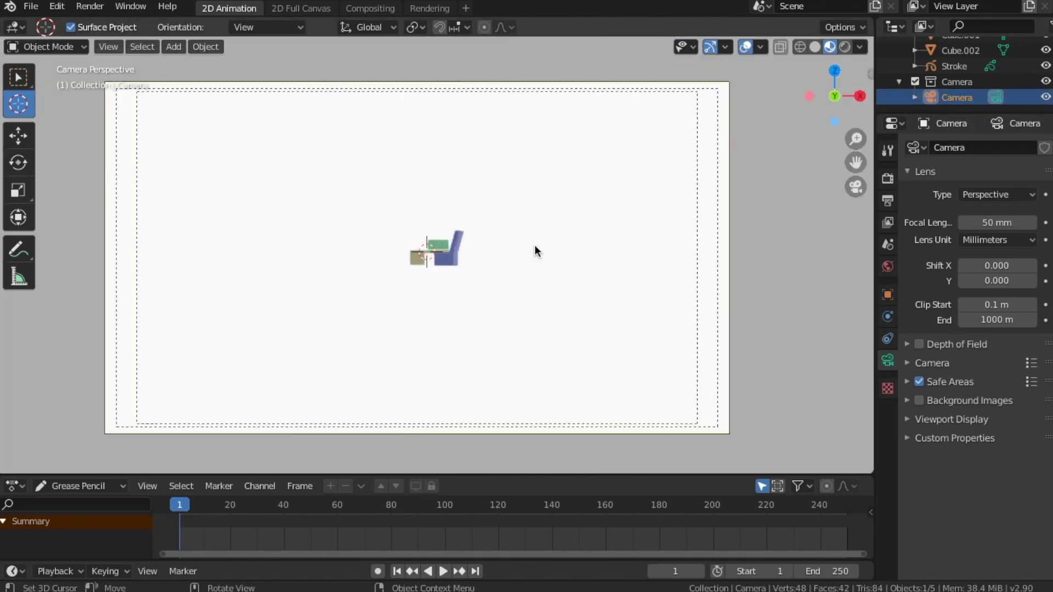
scroll(535, 245, down, 1)
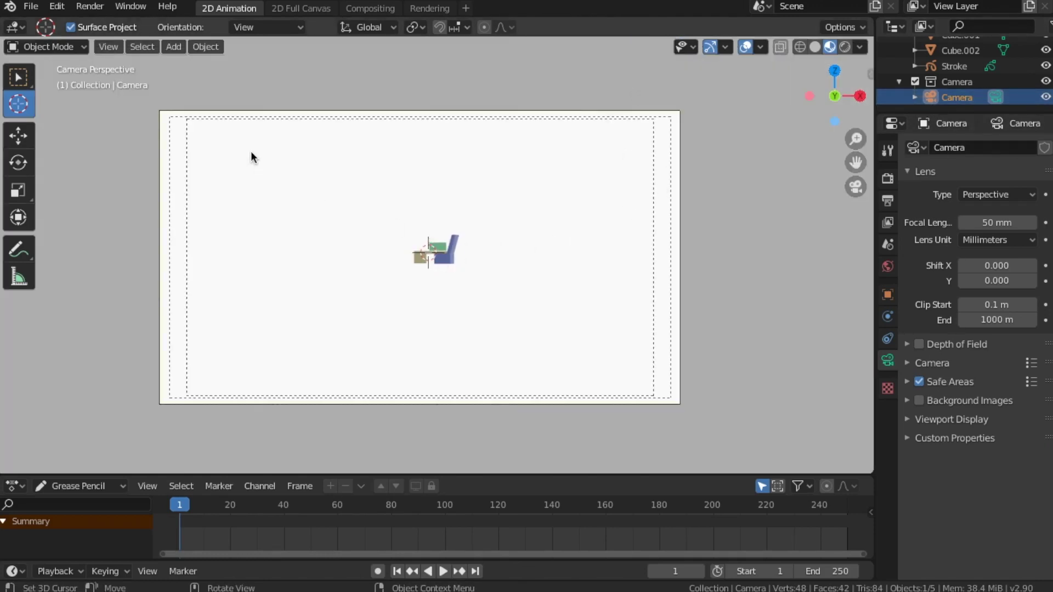
Select Cube, Cube.001 and Cube.002 together and scale them up to fill much of the camera frame
scroll(987, 85, up, 3)
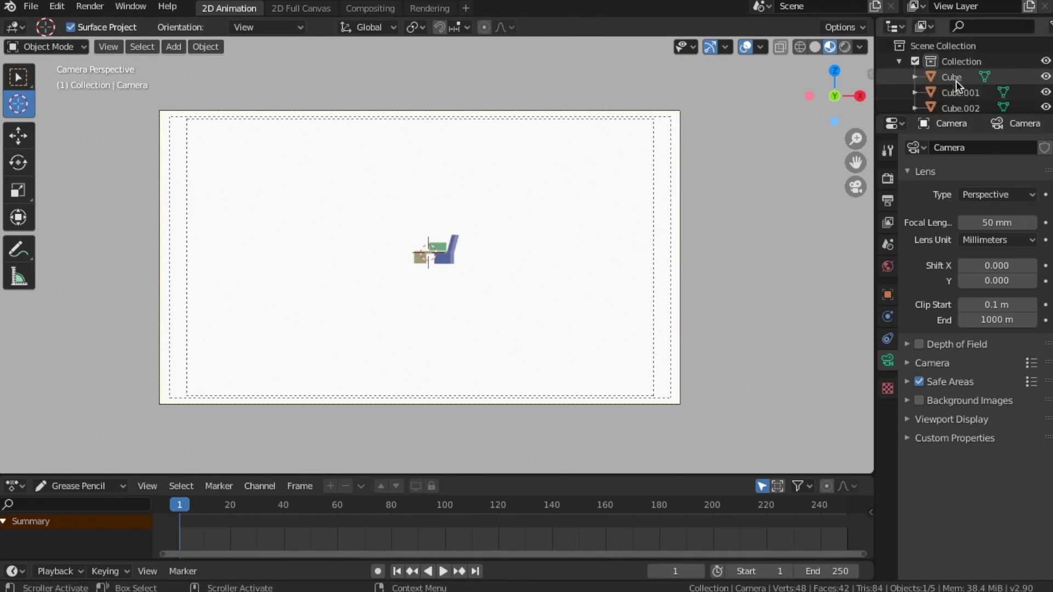
click(956, 80)
shift+click(962, 93)
shift+click(959, 108)
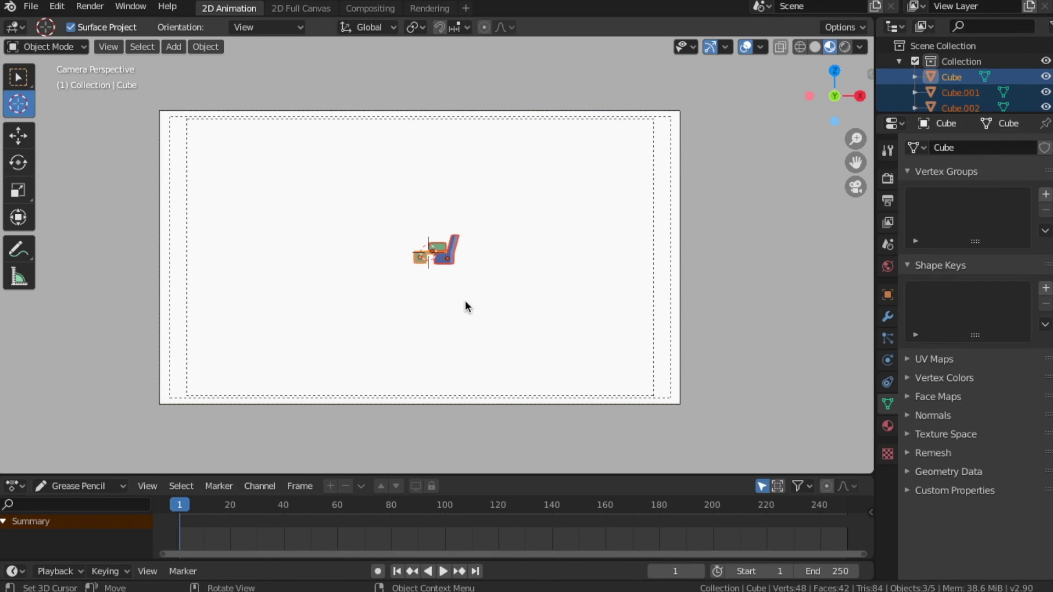
key(s)
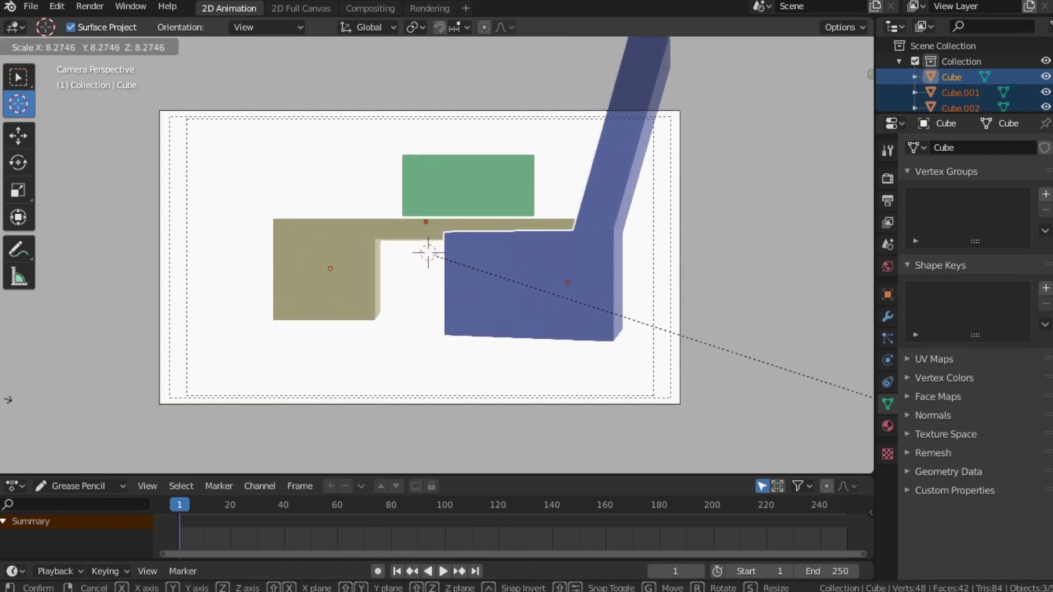
click(792, 391)
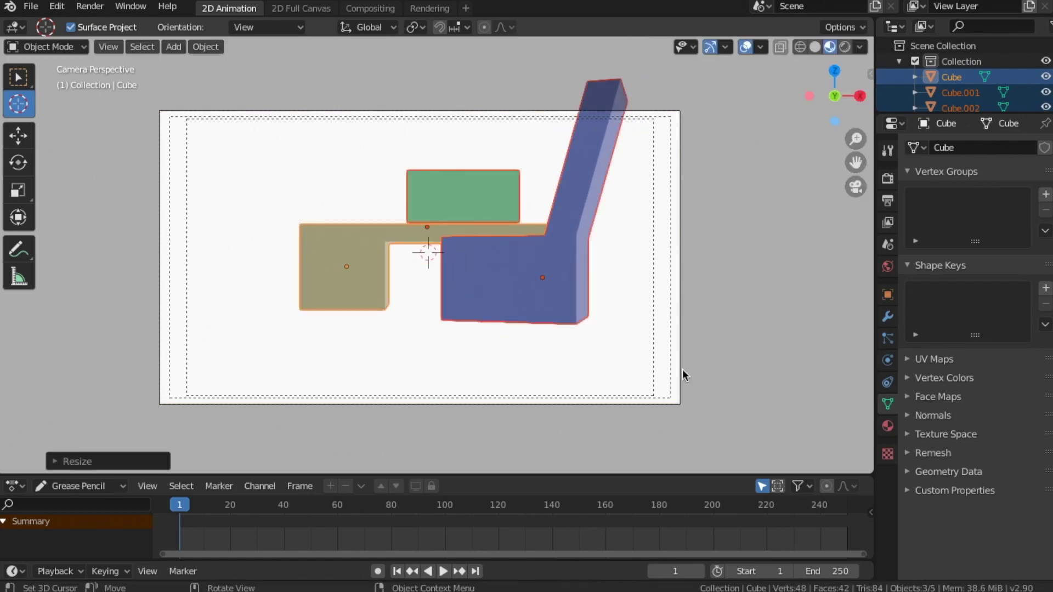
Move the three objects down inside the camera frame and about -0.58 m along global X, and deselect them
key(g)
click(683, 421)
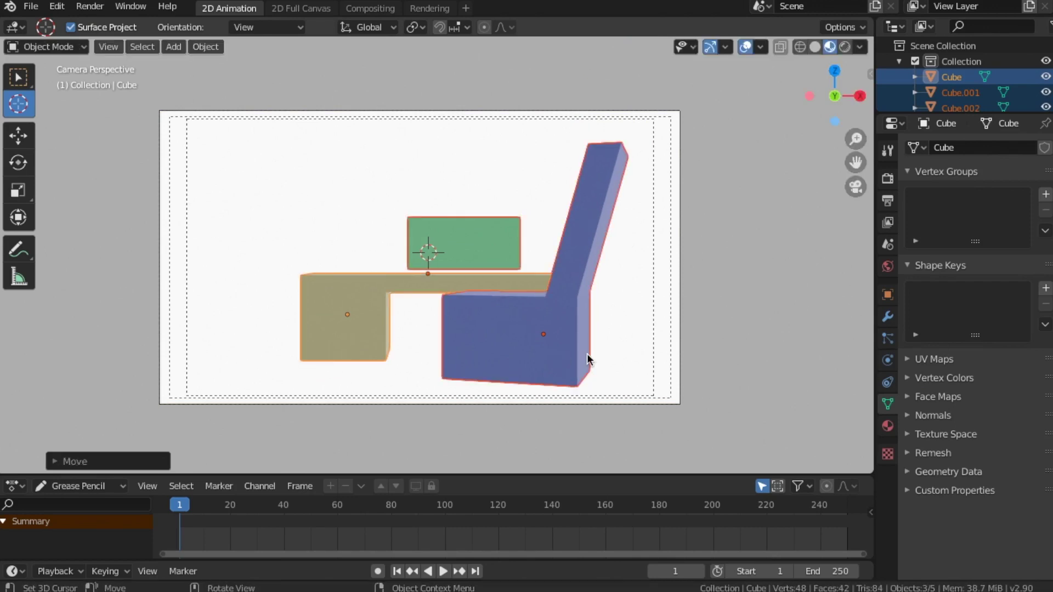
key(g)
key(x)
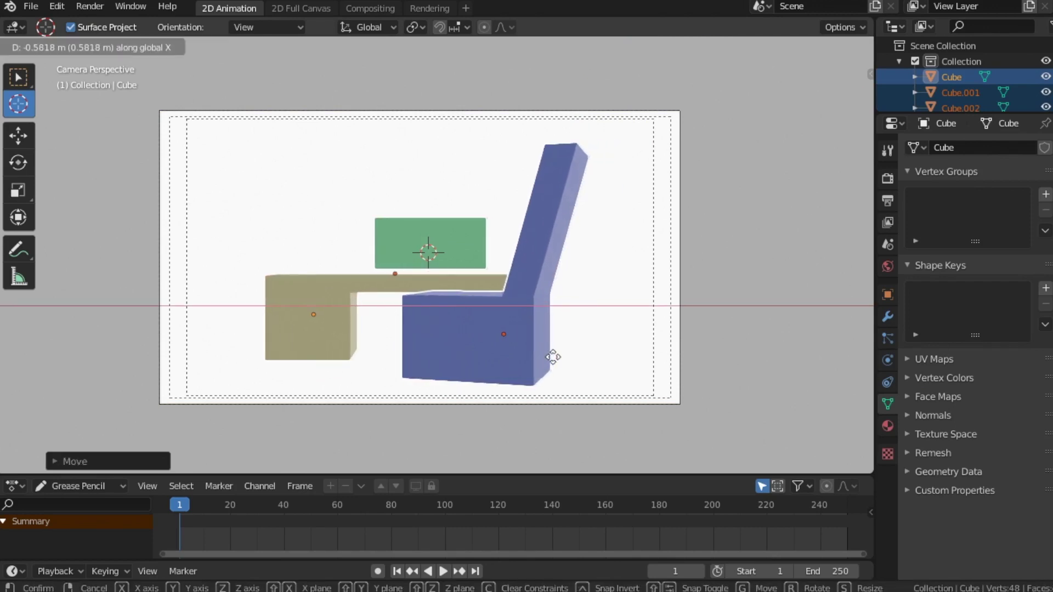
click(522, 348)
click(511, 345)
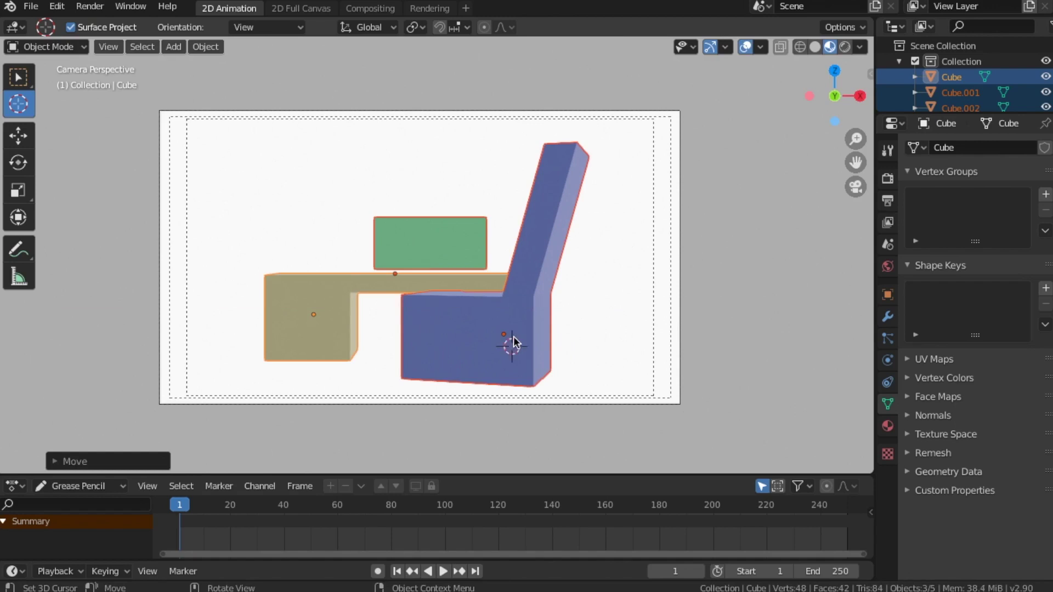
key(alt+a)
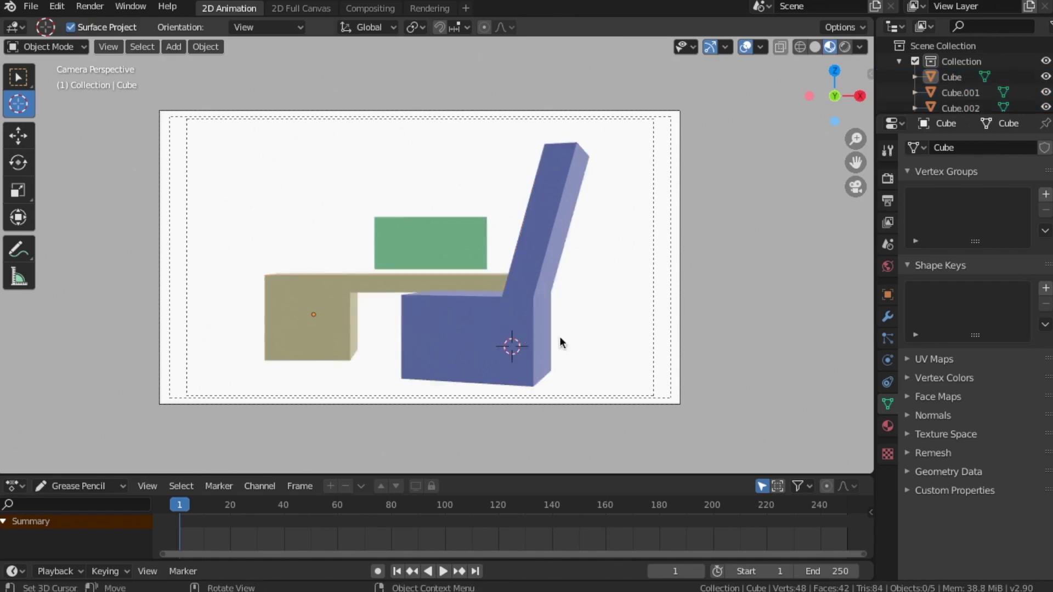
Move the chair about 0.83 m along global X away from the desk, and collapse the main Collection in the outliner
click(971, 108)
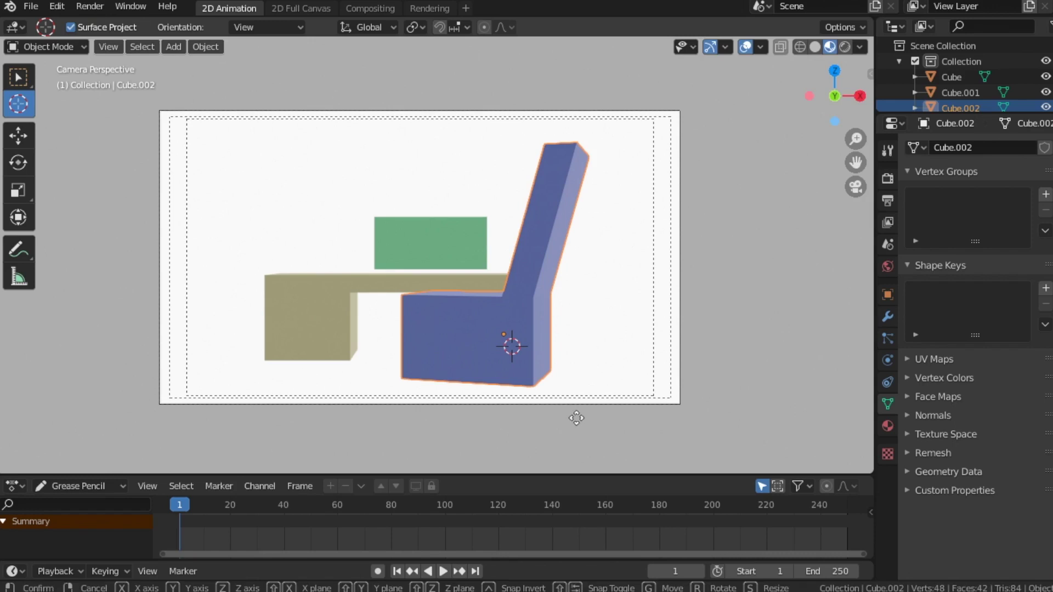
key(g)
key(x)
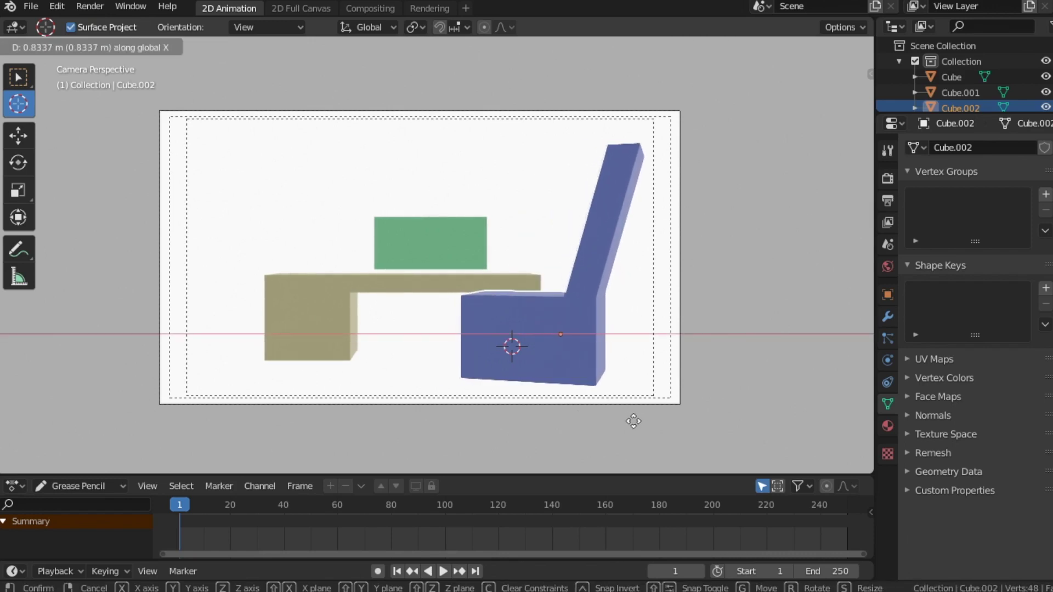
click(633, 421)
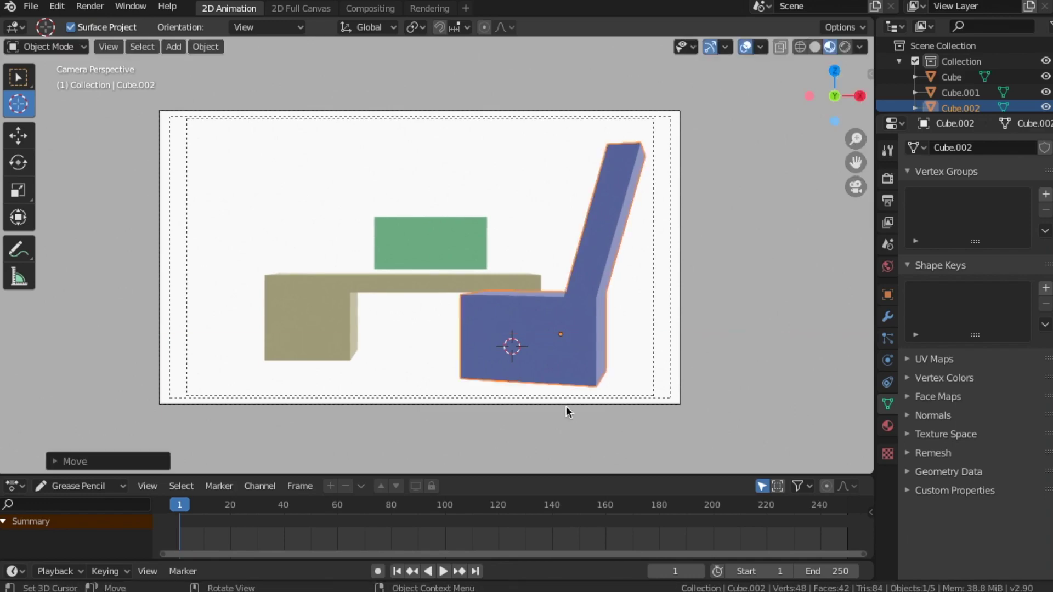
middle_drag(359, 366, 380, 380)
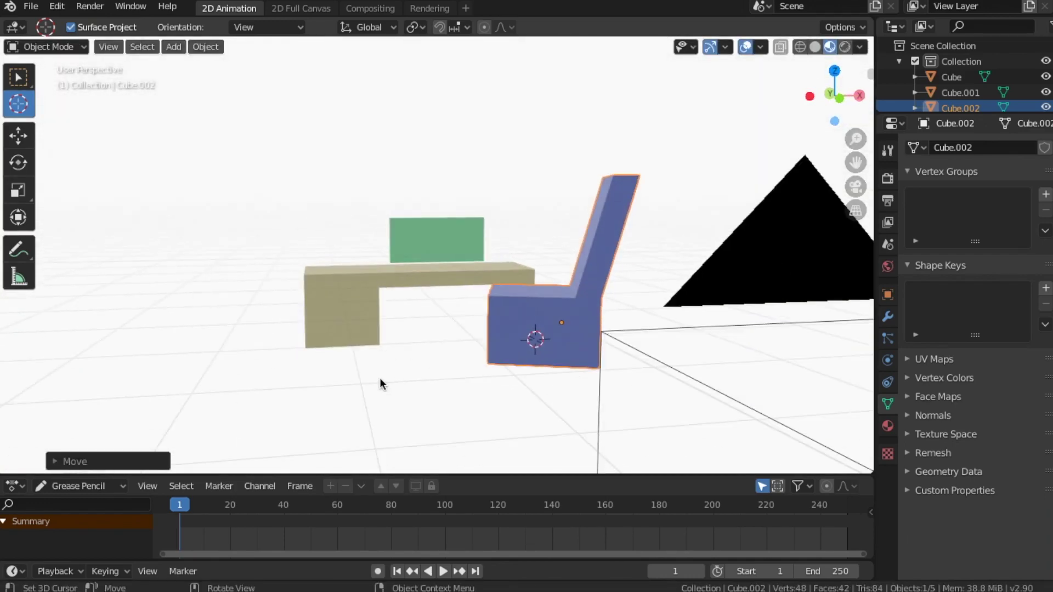
key(KP_0)
key(Home)
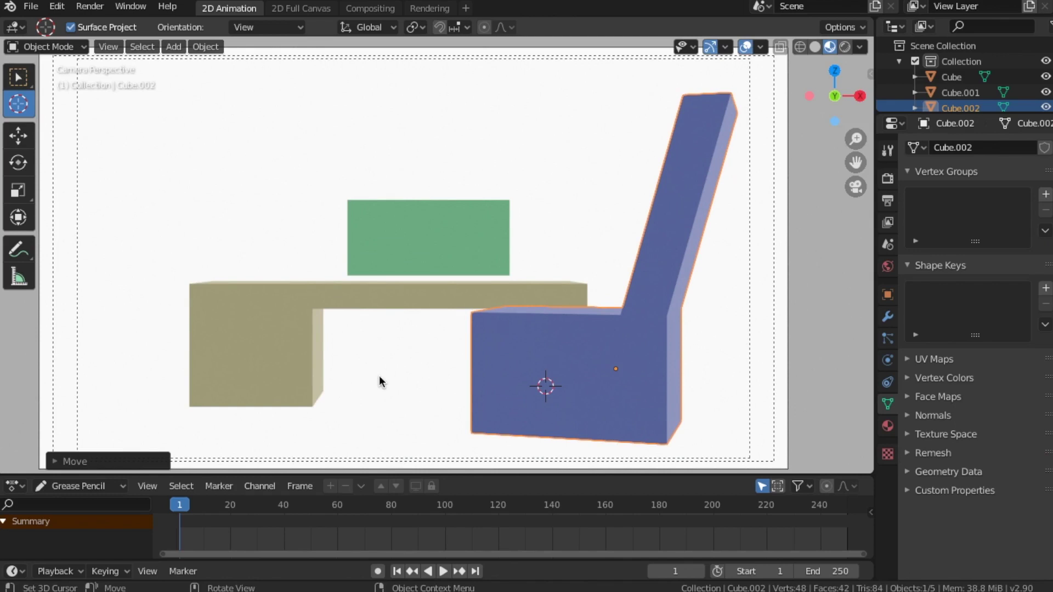
click(898, 61)
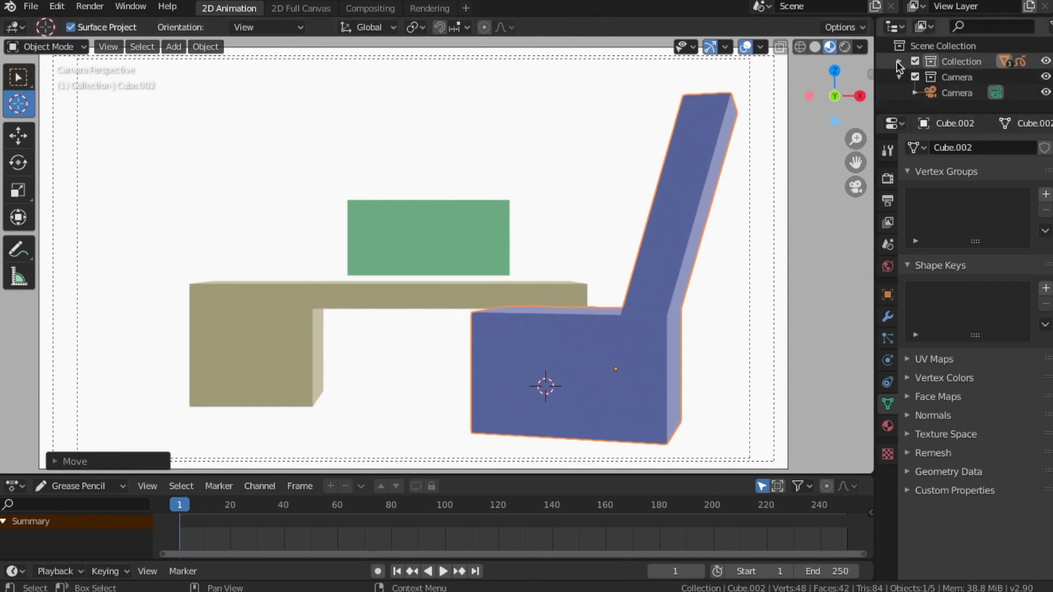
scroll(617, 247, down, 1)
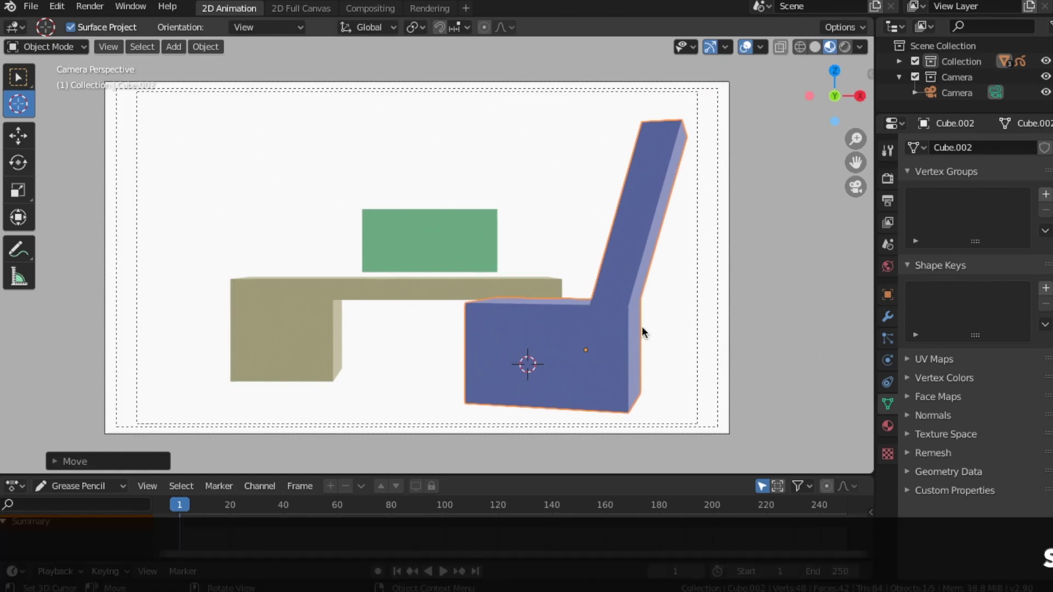
Start saving the file under a new name and create a folder named How to Grease Pencil inside Staging
click(31, 7)
click(60, 116)
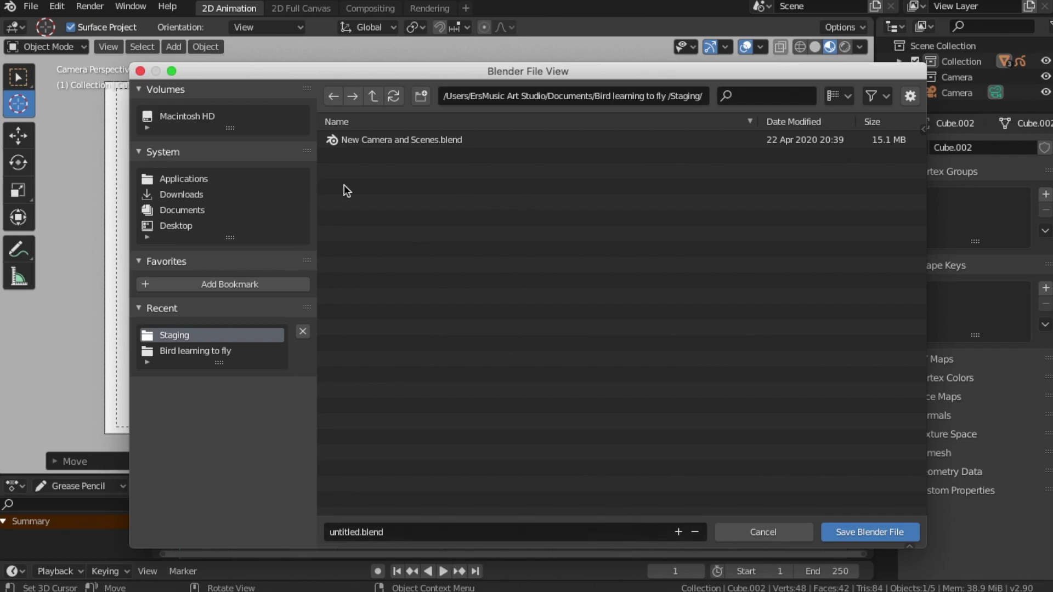
click(425, 100)
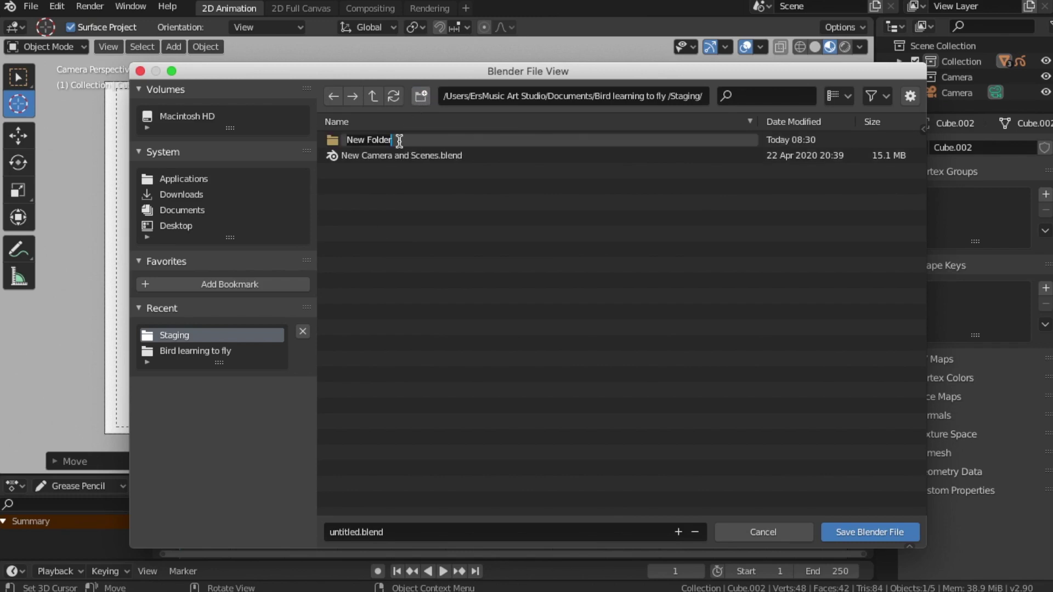
text(How to Grease Pencil)
click(369, 140)
key(Return)
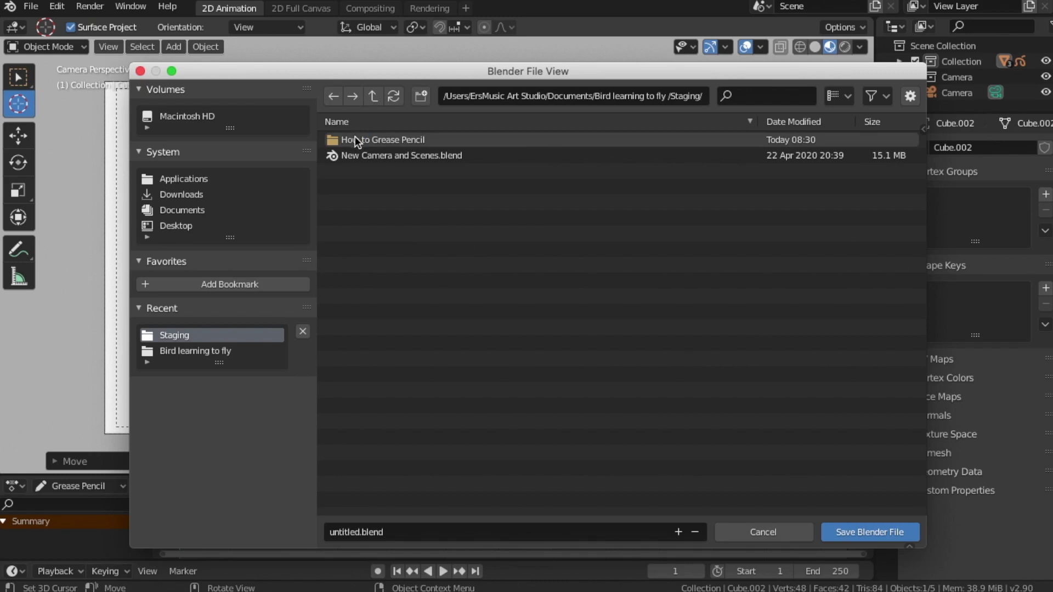
Save the file as 2GreasePencil_1 in the How to Grease Pencil folder
double_click(355, 137)
click(346, 539)
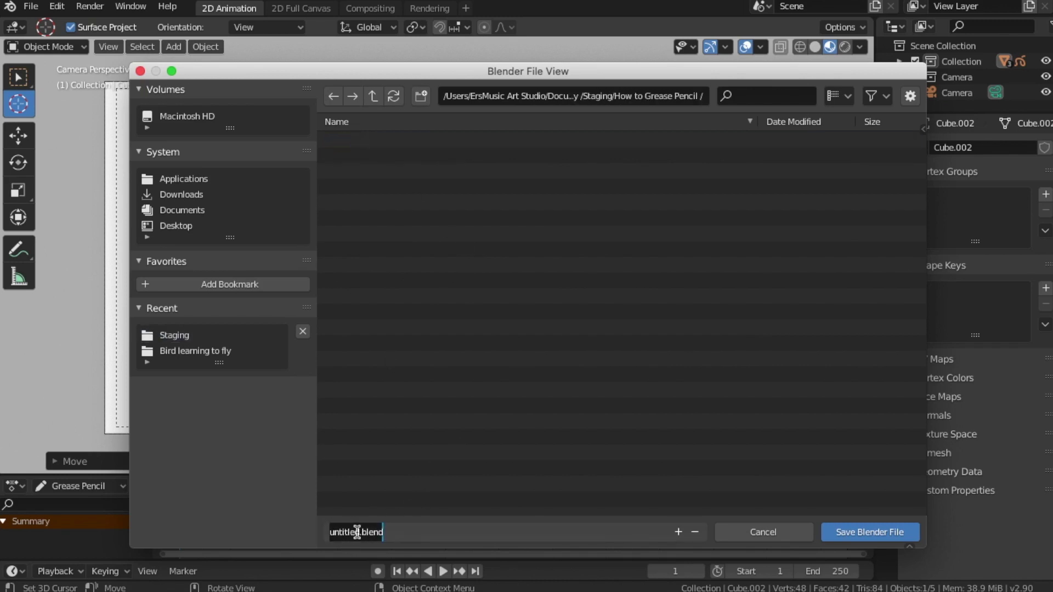
text(2GreasePencil_1)
click(870, 532)
click(871, 533)
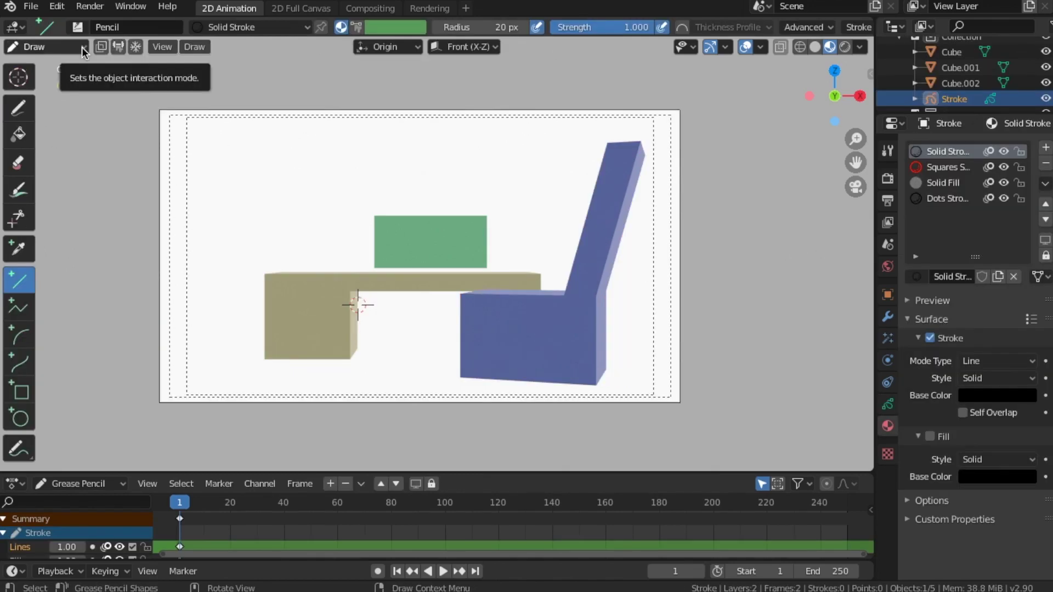
Switch the Stroke object from Draw mode to Object Mode
click(47, 47)
click(83, 63)
right_click(571, 348)
click(392, 257)
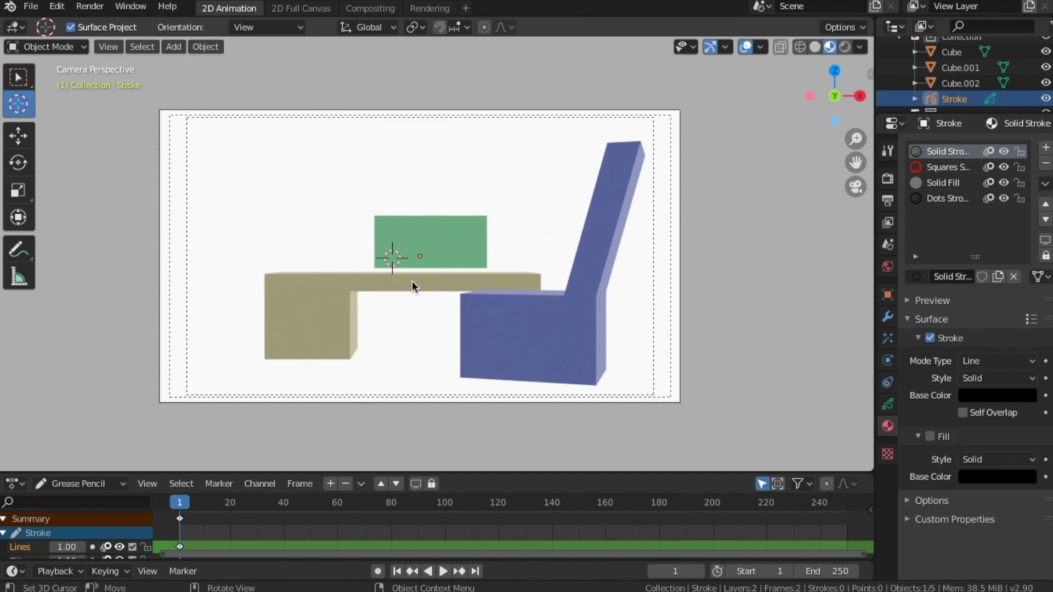
Select the monitor panel, the desk and the chair, and join them into one object with the chair active
key(w)
click(442, 244)
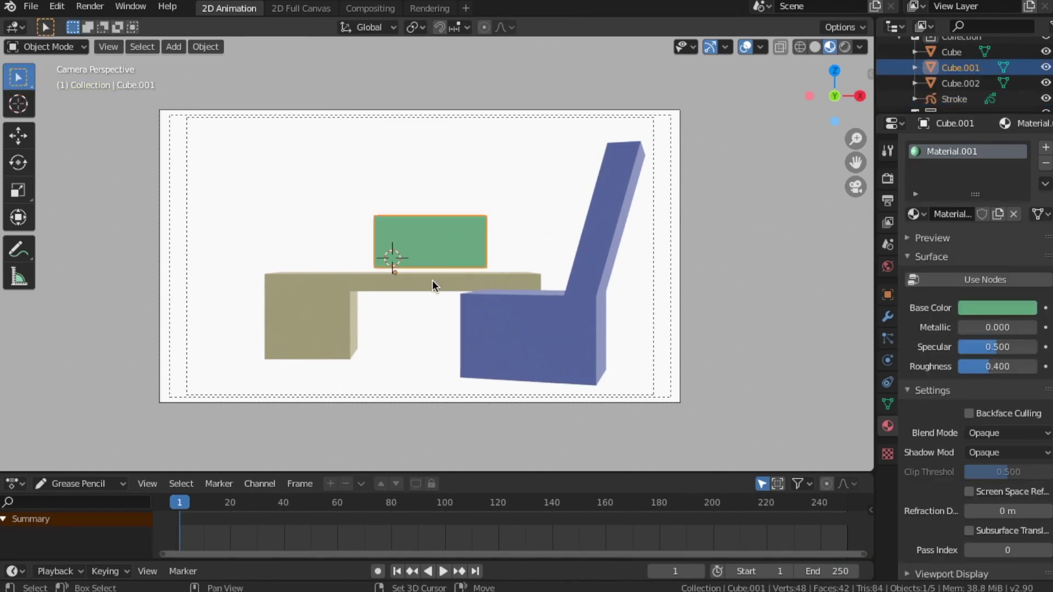
shift+click(432, 280)
shift+click(561, 298)
key(w)
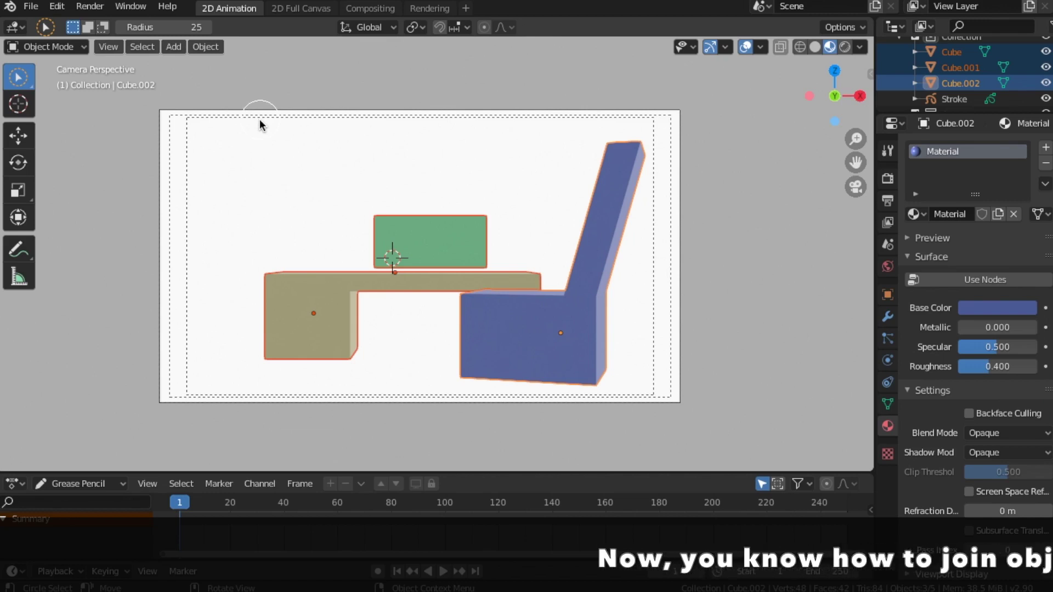
key(w)
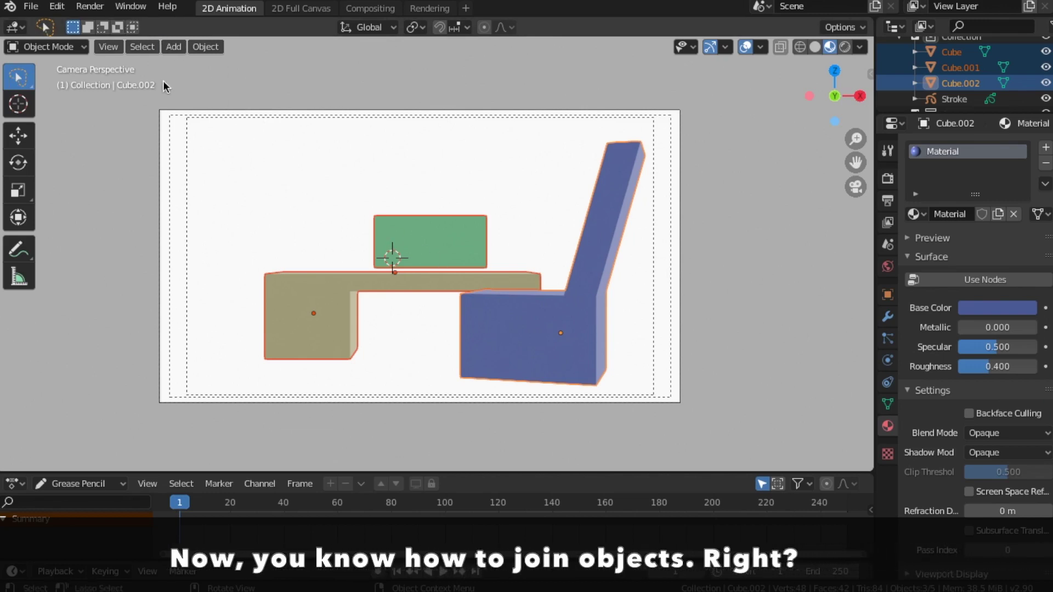
click(208, 49)
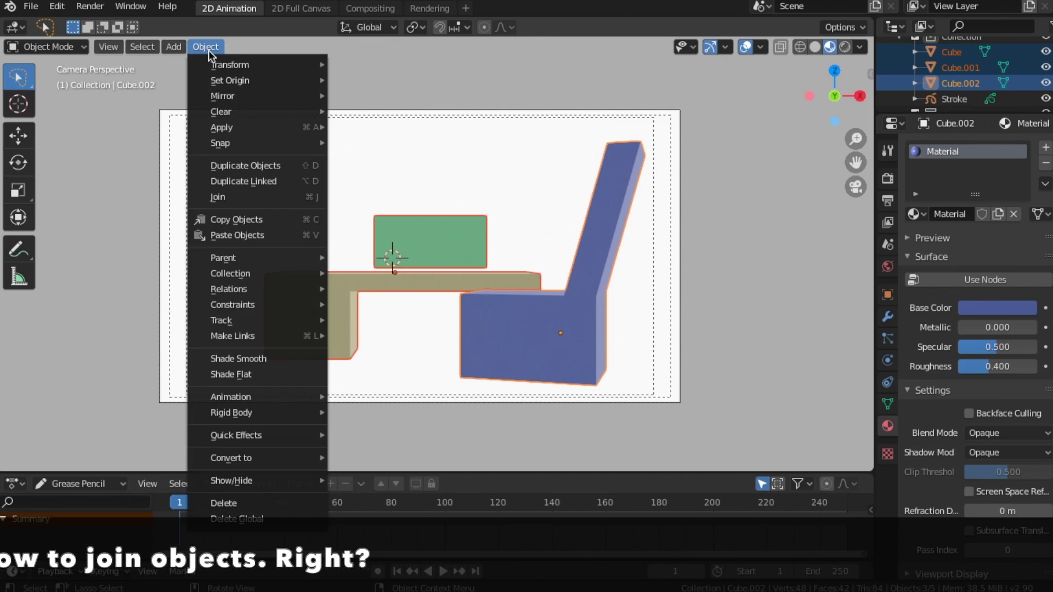
click(231, 203)
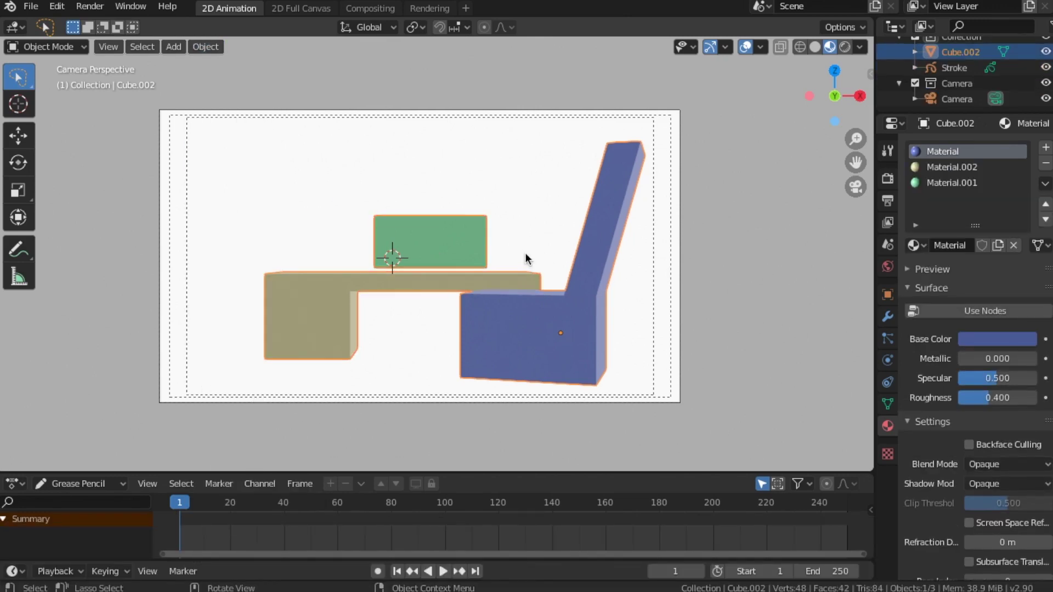
In the right side view, move the joined object along positive global Y away from the camera, and return to the camera view
key(KP_3)
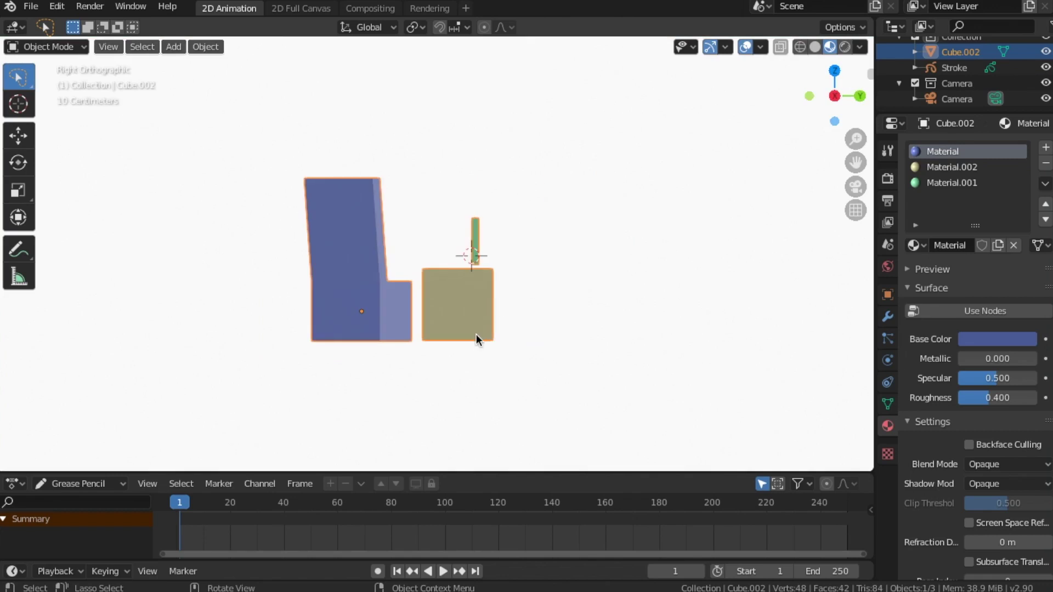
key(g)
key(y)
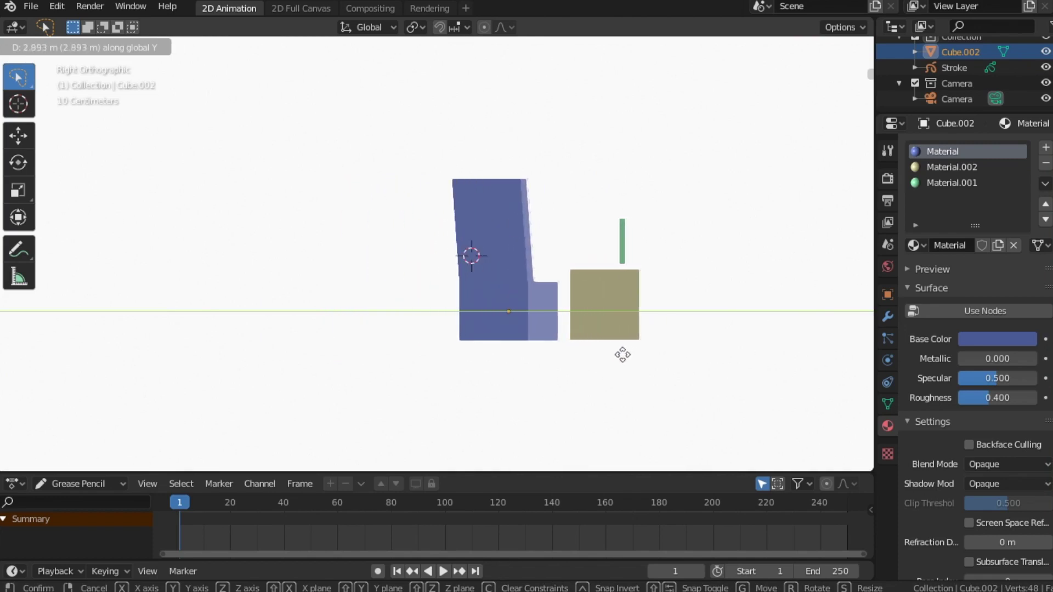
click(664, 354)
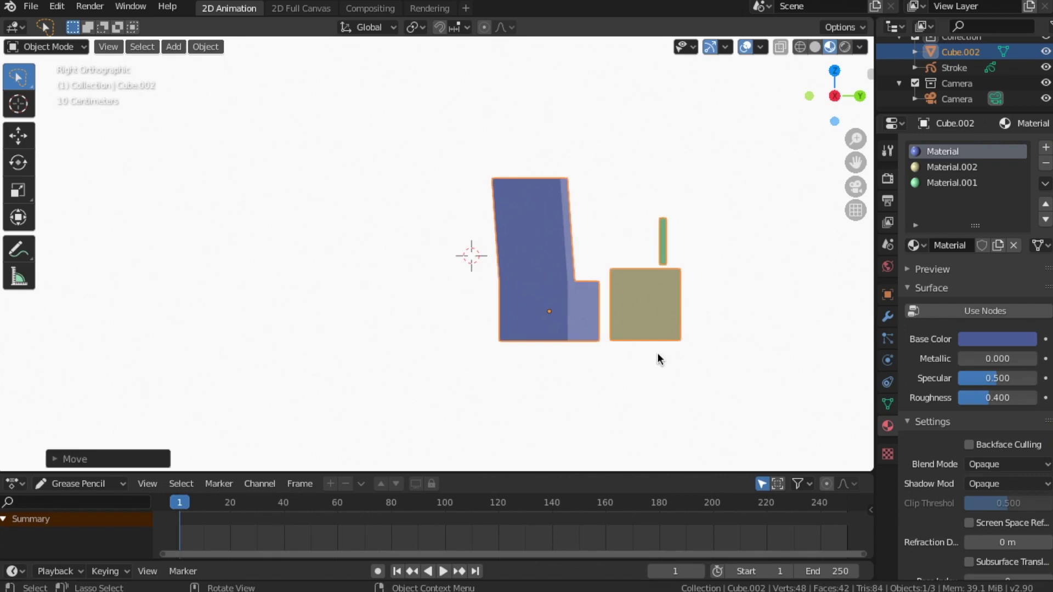
key(KP_0)
scroll(546, 327, up, 3)
scroll(546, 327, down, 4)
scroll(546, 327, up, 2)
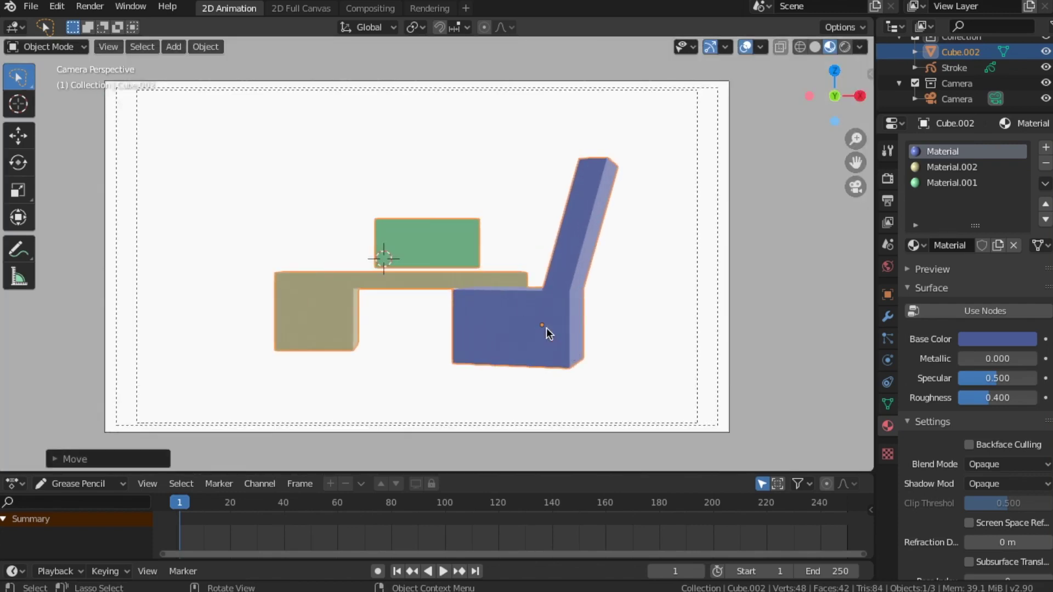
Scale the joined object up about 1.2 times and move it about 0.76 m along global X
key(s)
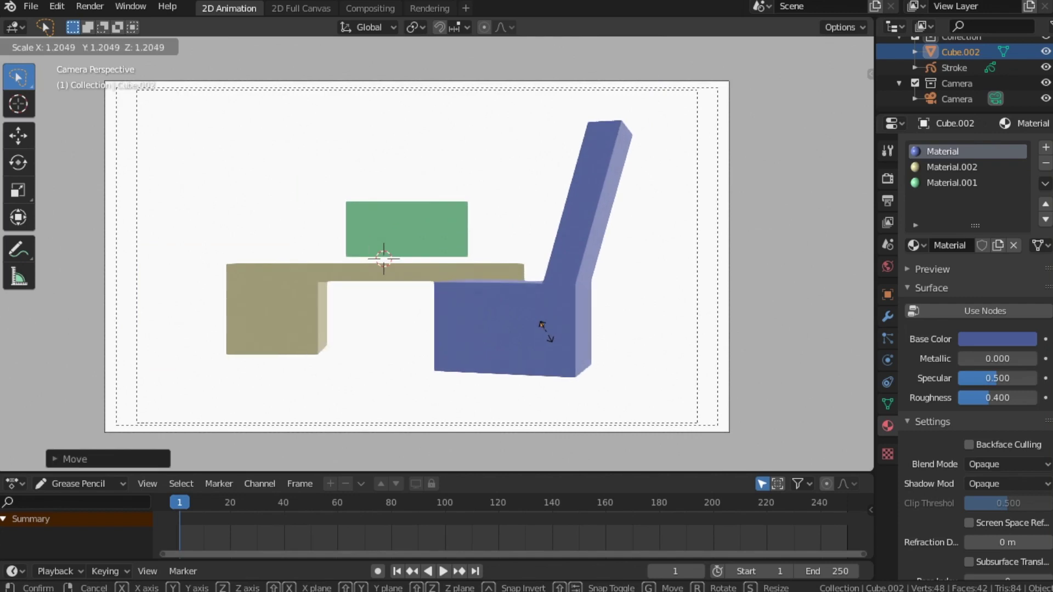
click(557, 340)
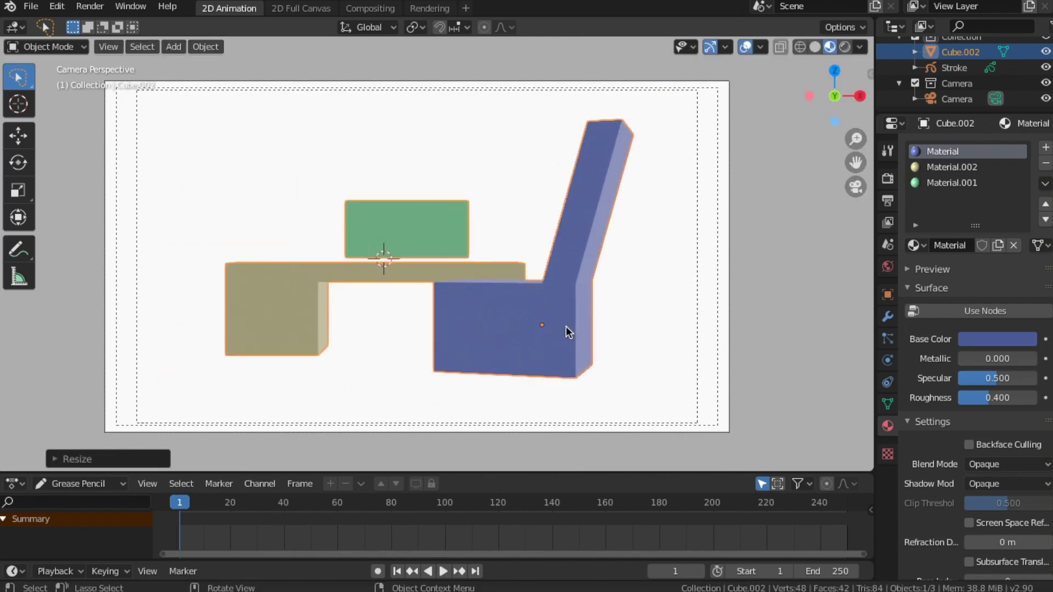
key(g)
key(x)
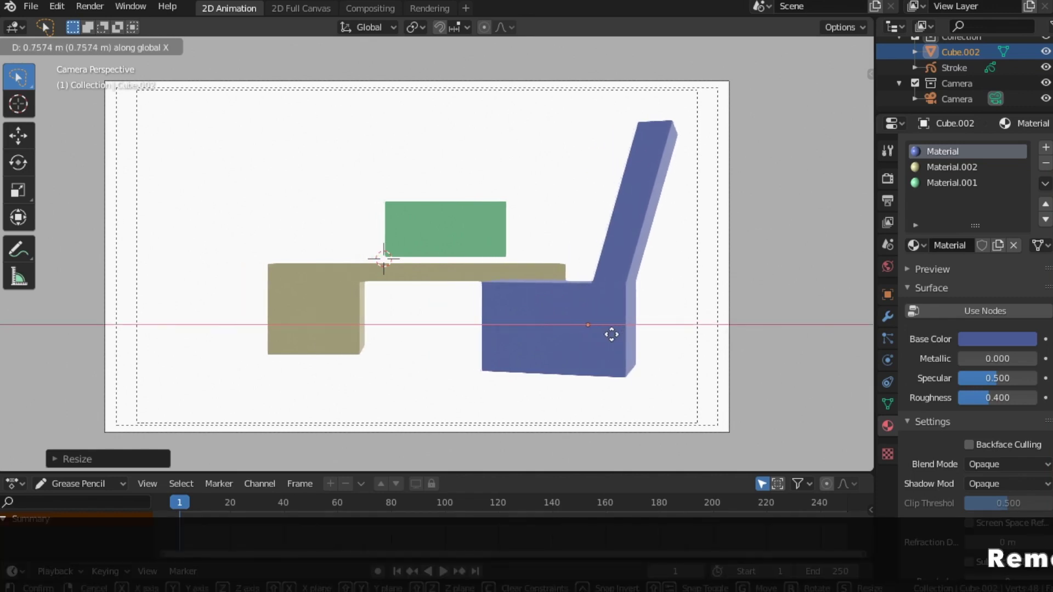
click(604, 331)
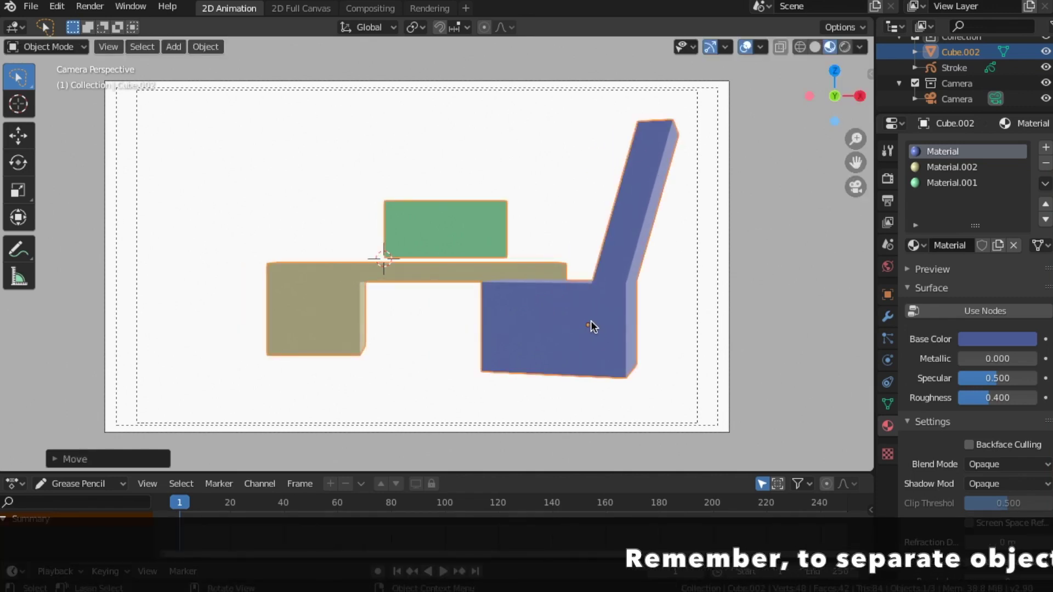
In Edit Mode, select all linked faces of the chair and separate the selection into its own object
click(82, 47)
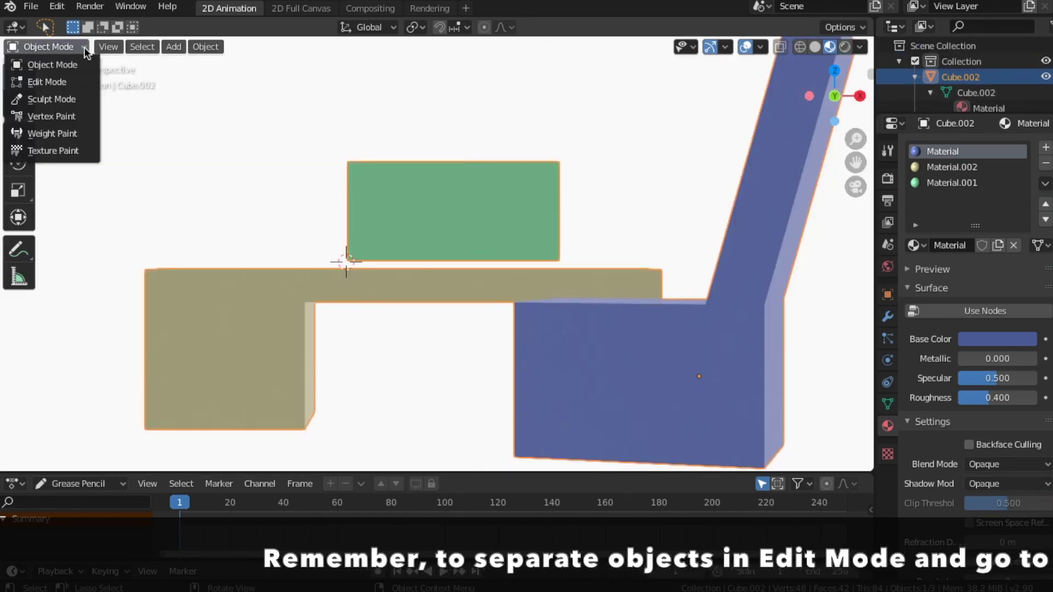
click(55, 82)
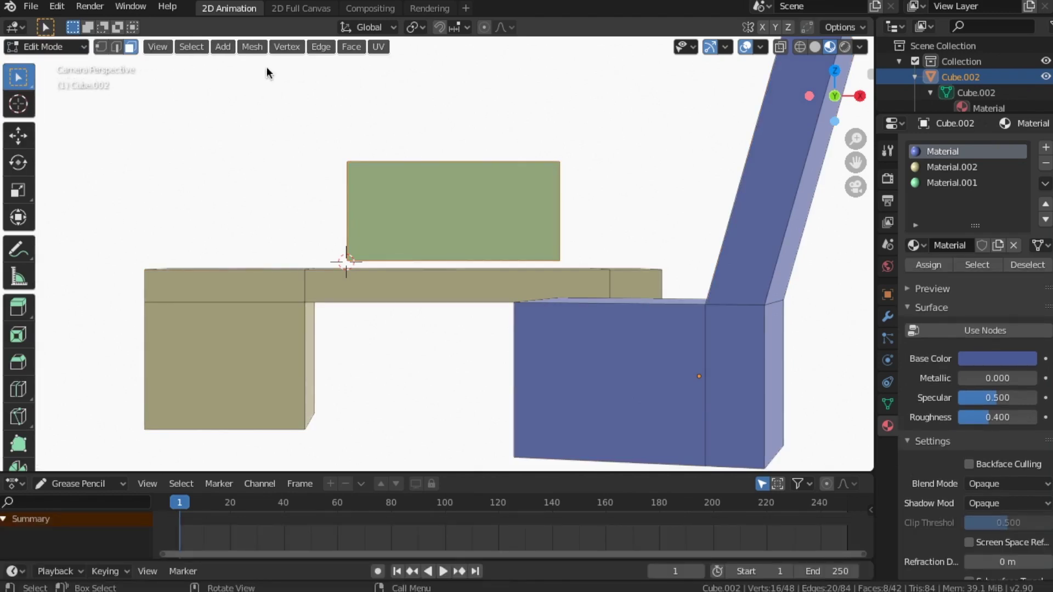
click(543, 306)
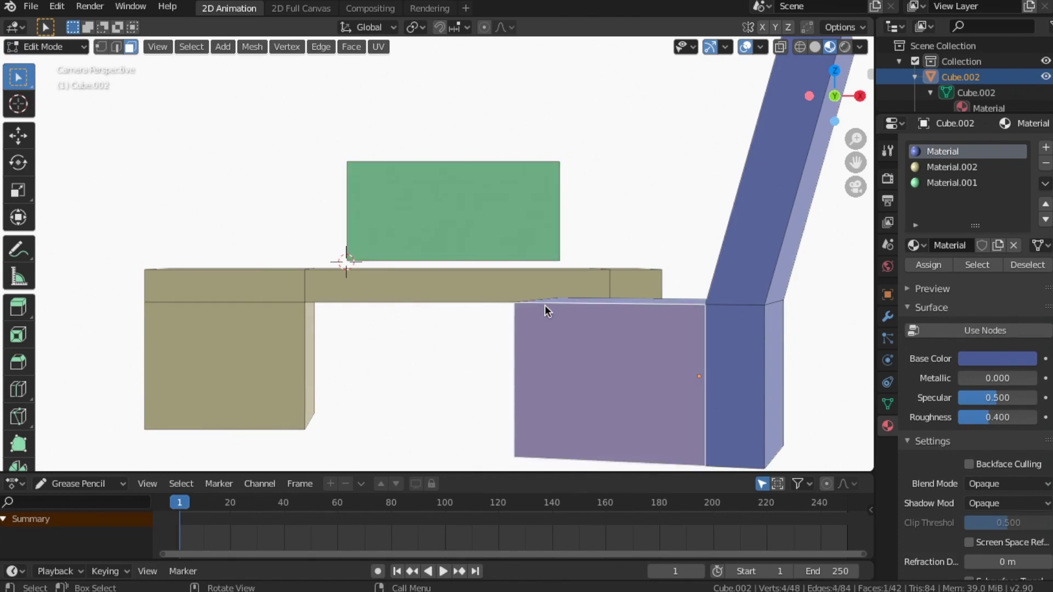
key(ctrl+l)
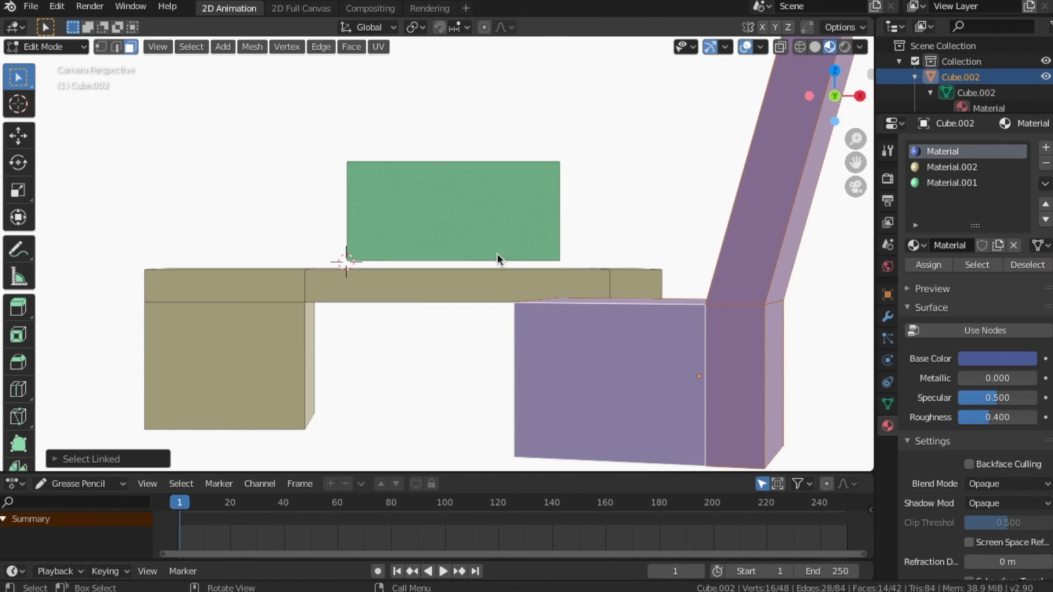
key(alt+h)
click(253, 47)
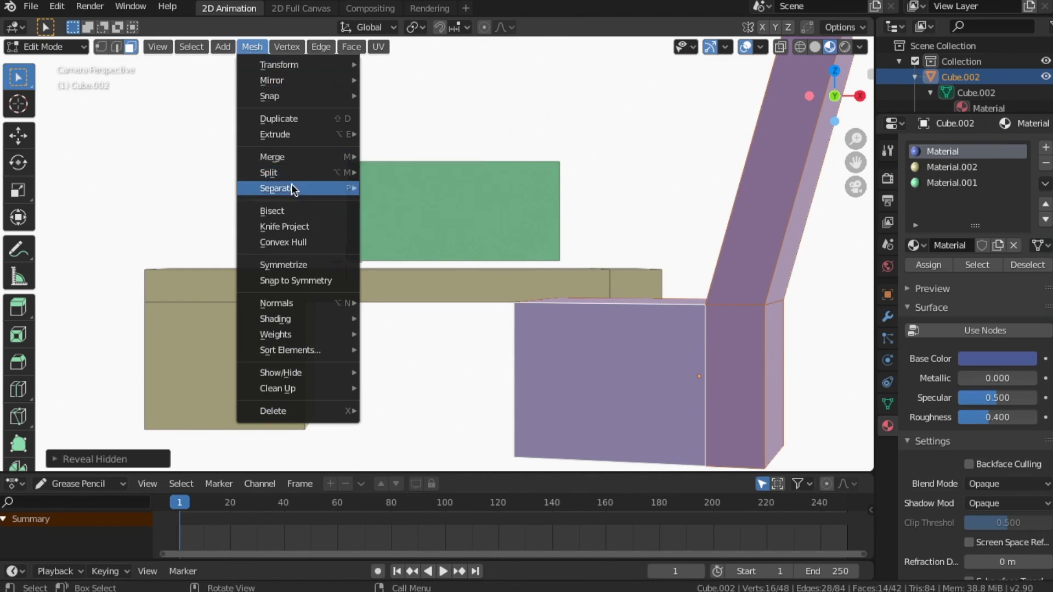
mouse_move(292, 193)
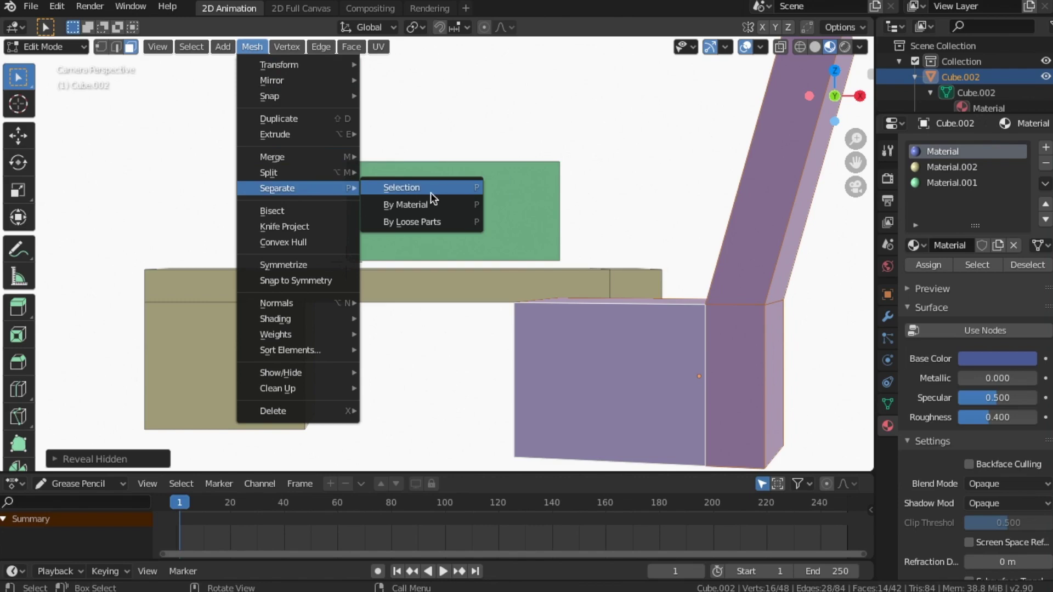
click(430, 192)
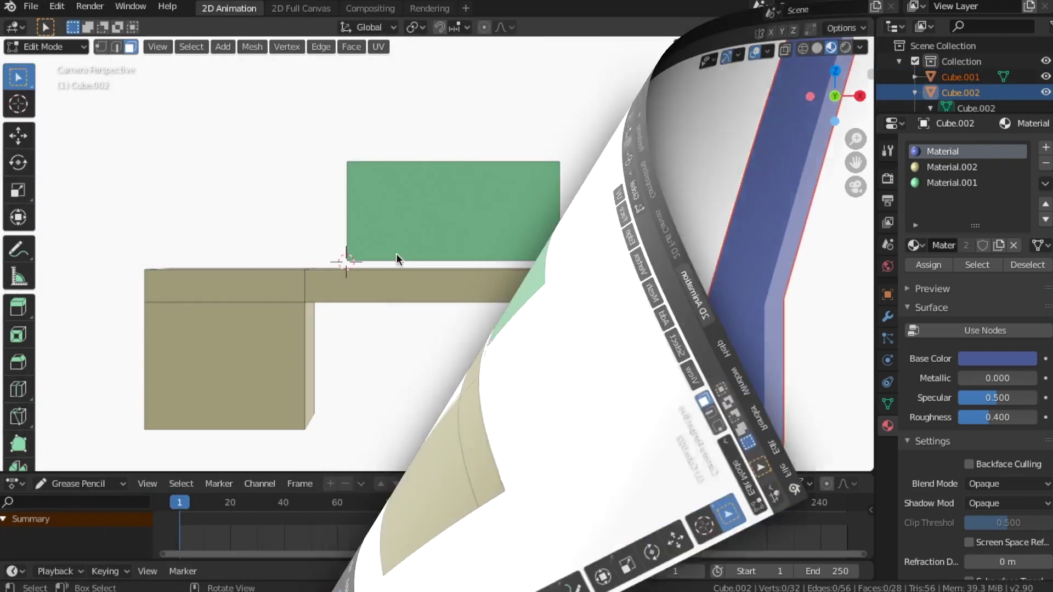
Return to Object Mode and hide the separated chair object
click(85, 46)
click(75, 66)
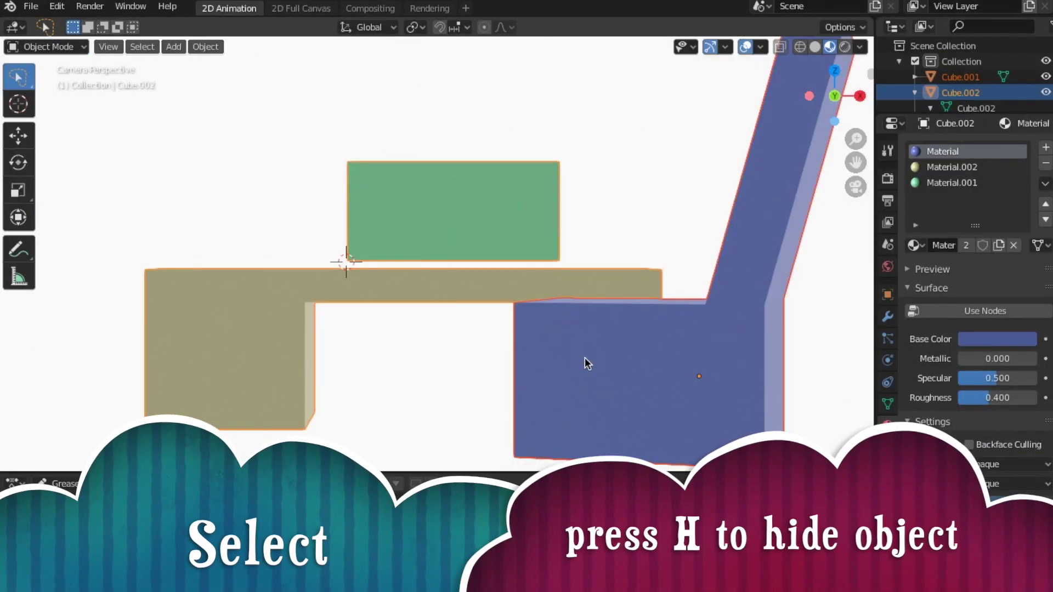
click(640, 350)
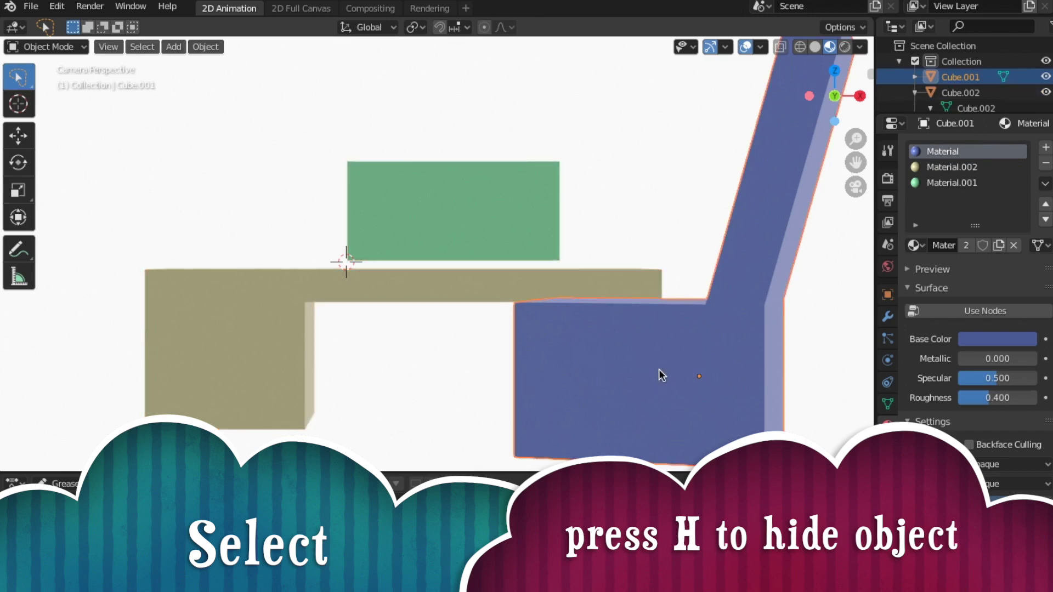
key(h)
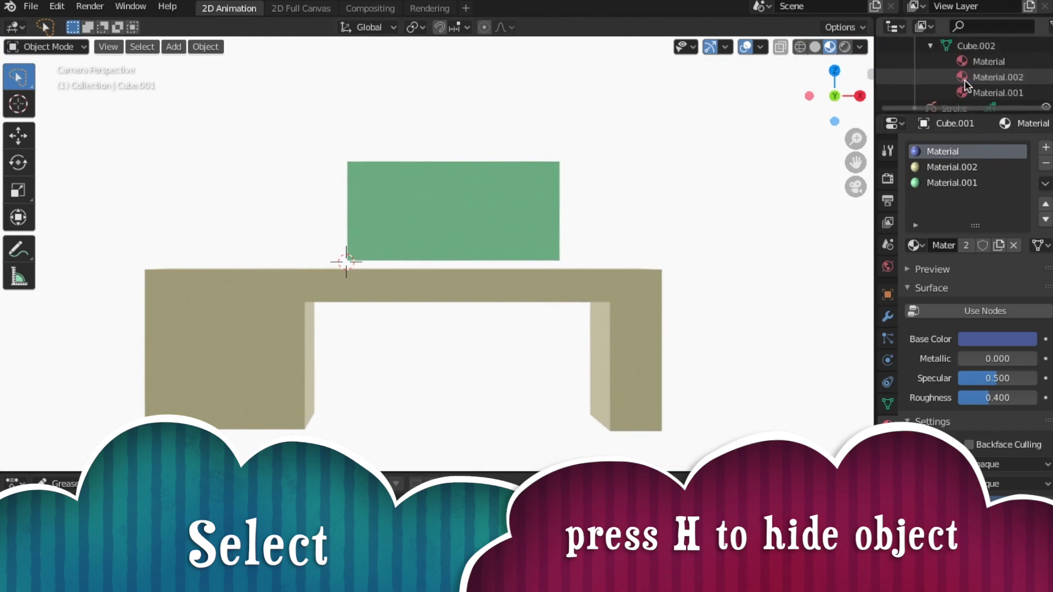
Make the Stroke grease pencil object active and switch it to Draw mode
scroll(965, 80, down, 3)
scroll(898, 75, up, 4)
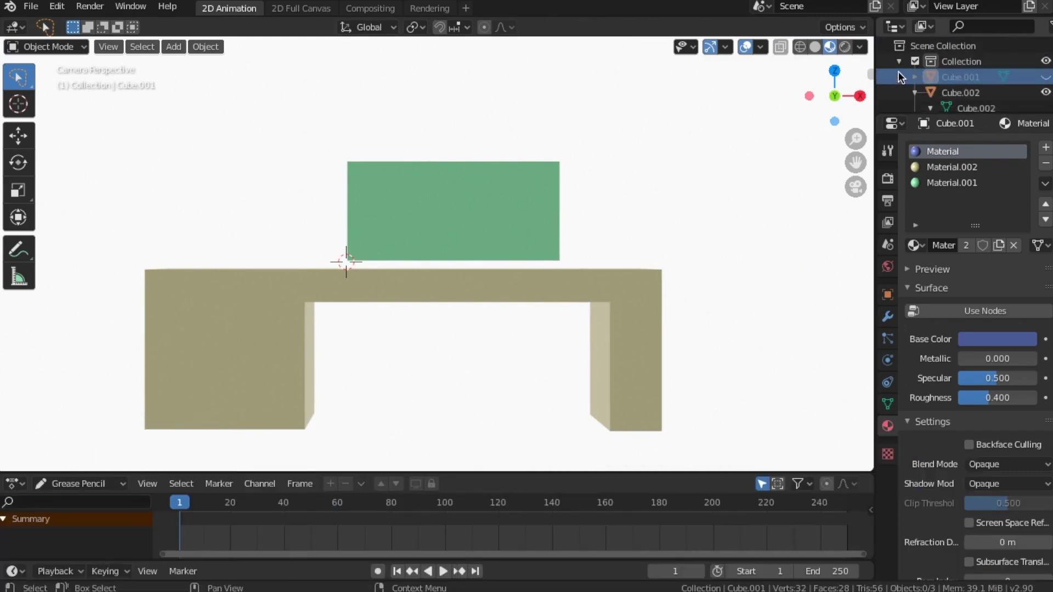
click(898, 61)
click(897, 60)
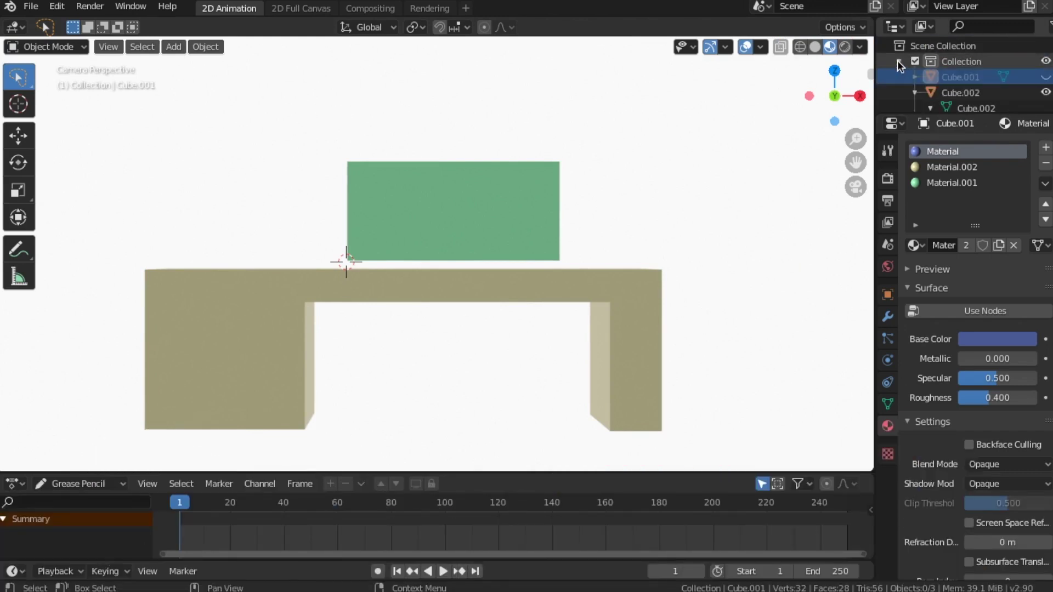
scroll(900, 71, down, 3)
scroll(903, 68, up, 1)
scroll(904, 68, down, 5)
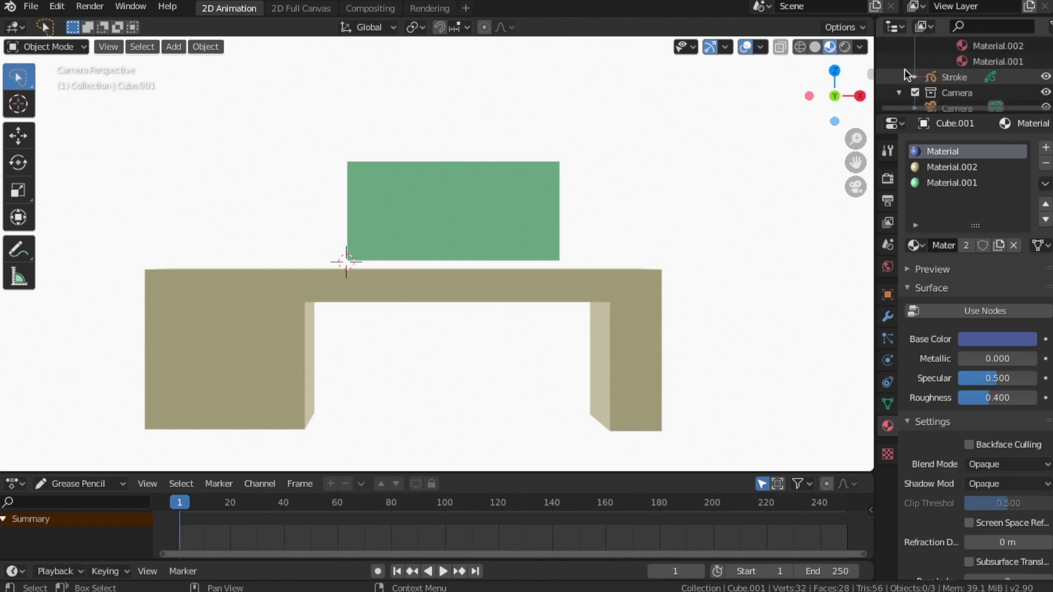
click(952, 66)
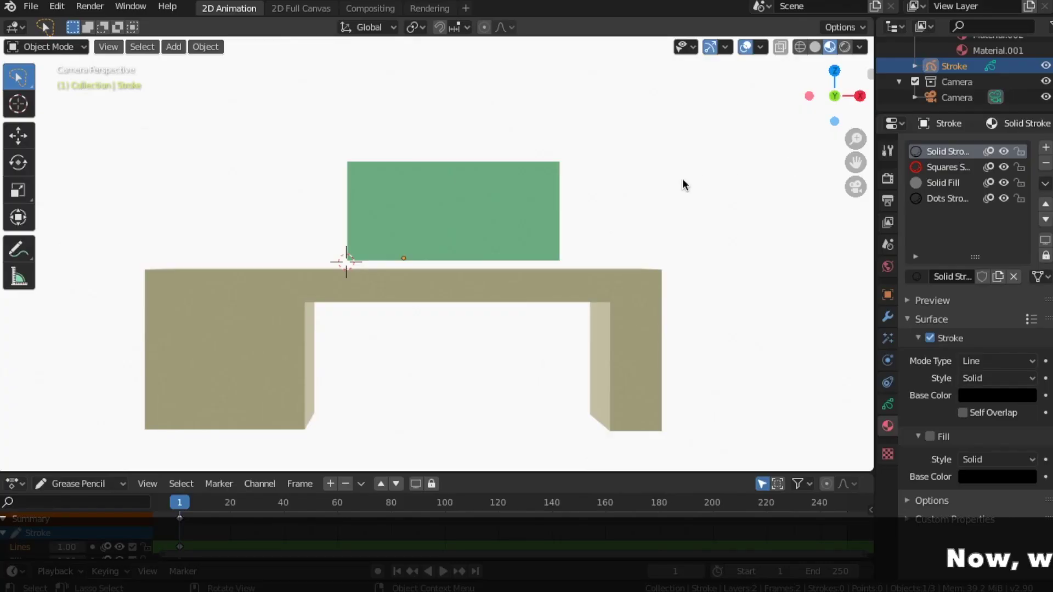
click(83, 47)
click(61, 117)
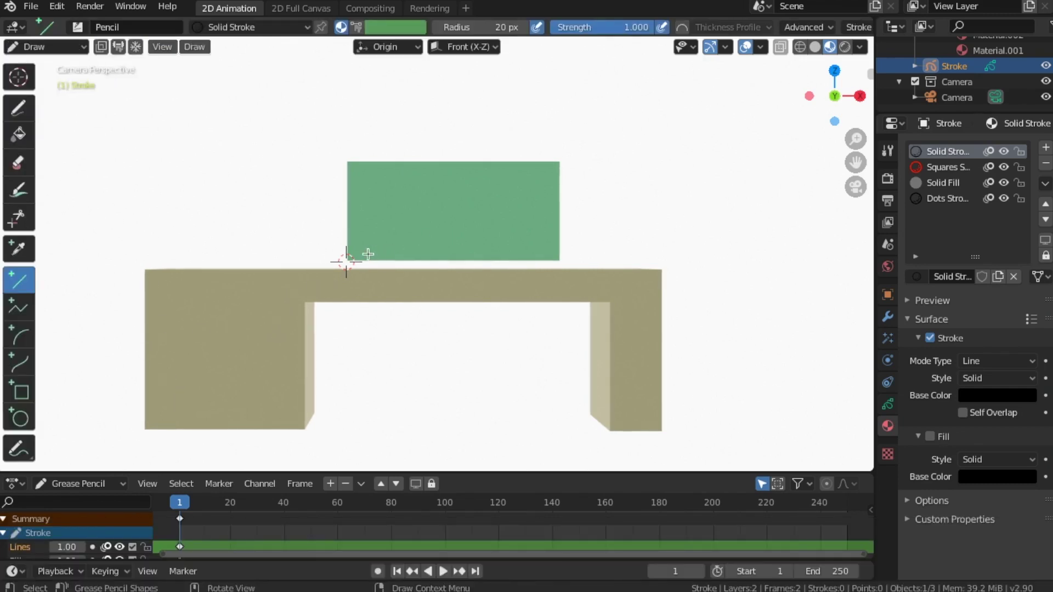
Turn off the 3D cursor and the floor in the viewport overlays
scroll(334, 277, up, 2)
scroll(337, 279, down, 1)
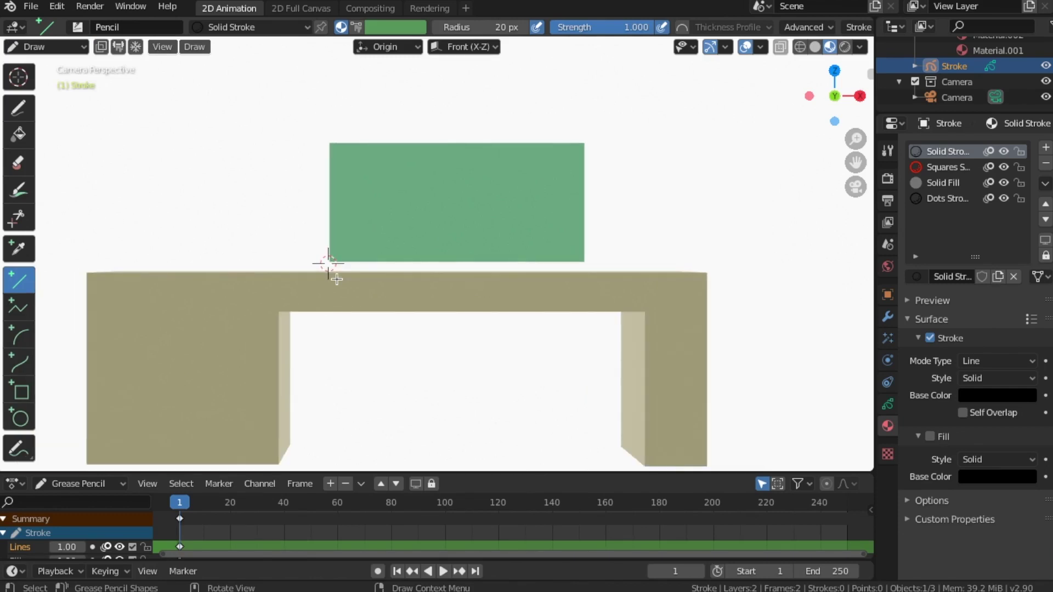
click(25, 79)
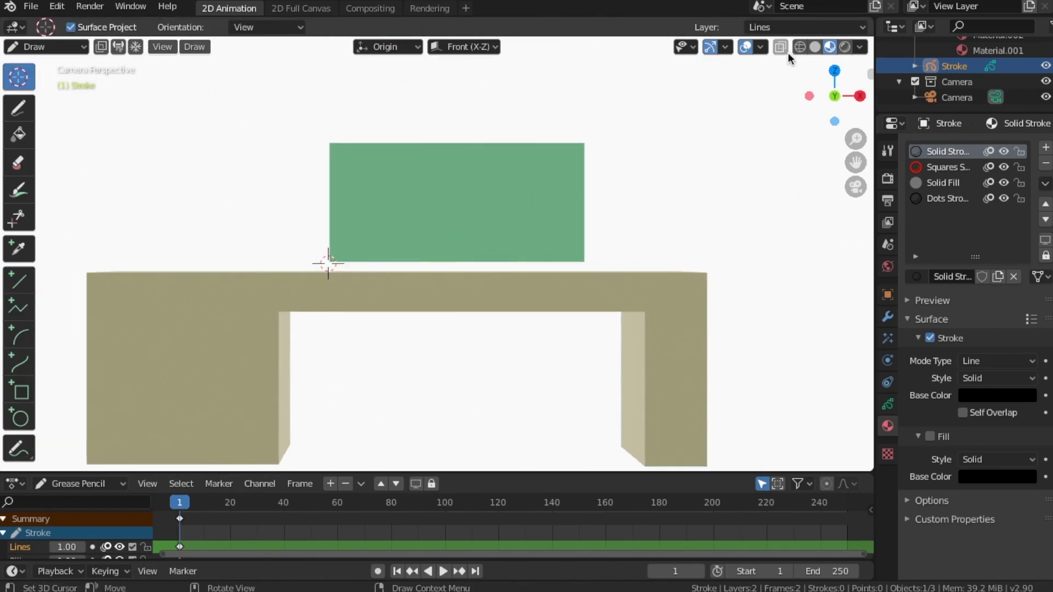
click(760, 48)
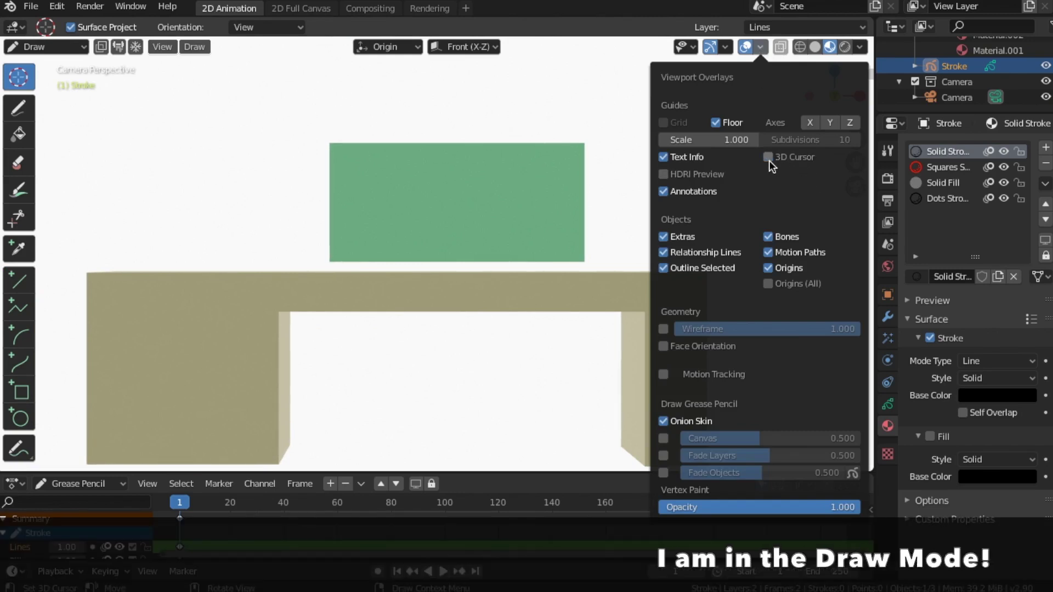
click(769, 159)
click(716, 123)
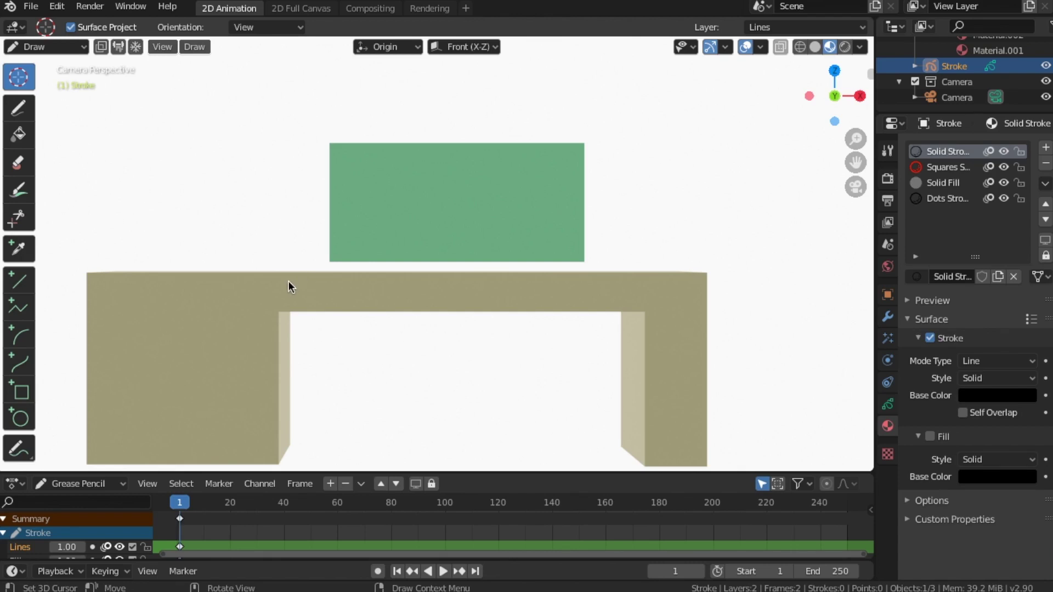
With the Line tool, draw a horizontal stroke along the desk's top edge, extending slightly past both sides
scroll(353, 223, up, 1)
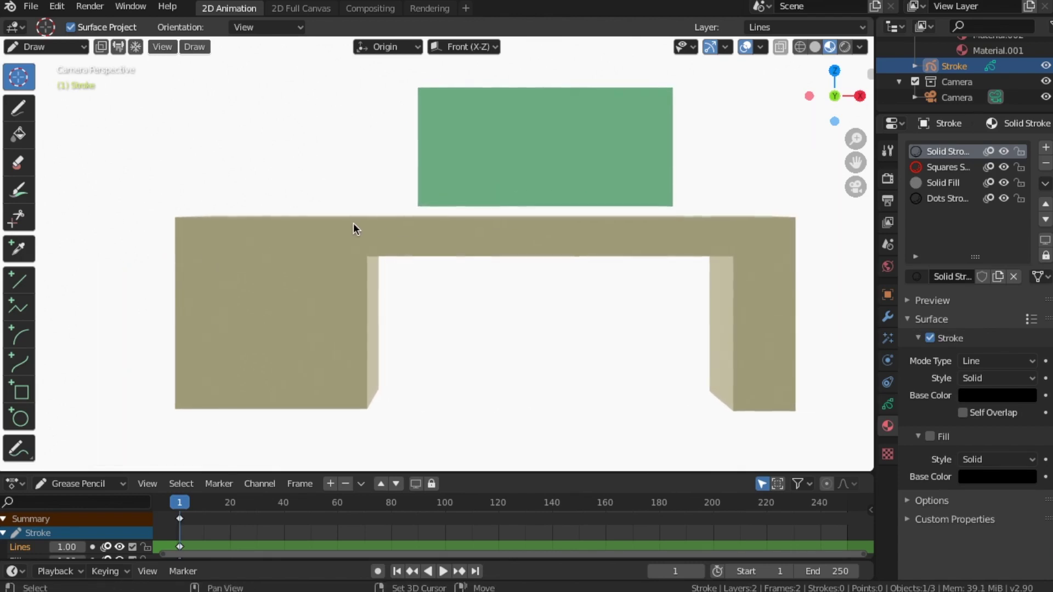
scroll(352, 222, up, 1)
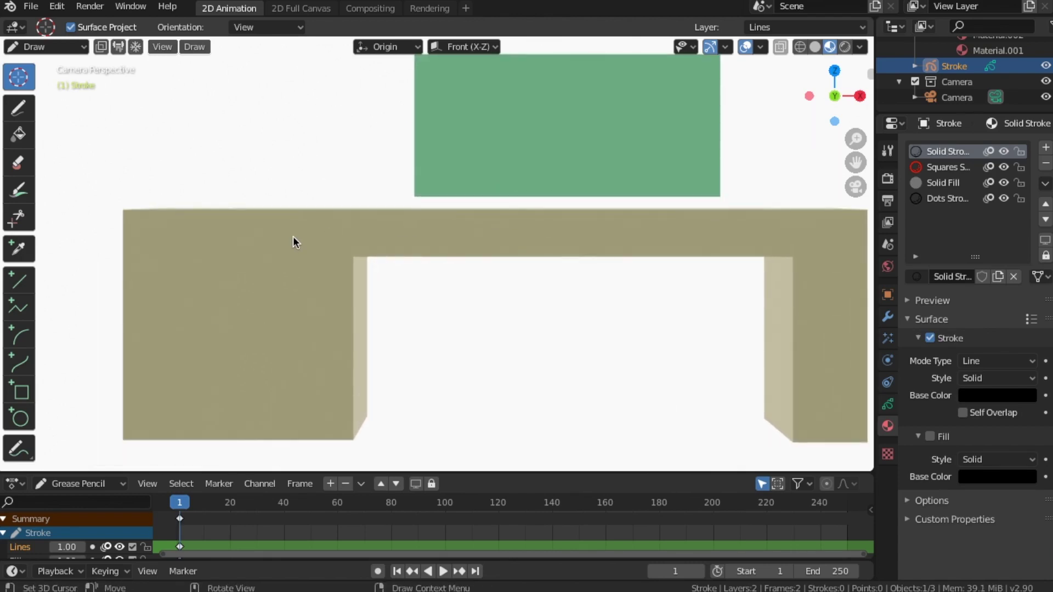
scroll(293, 237, down, 1)
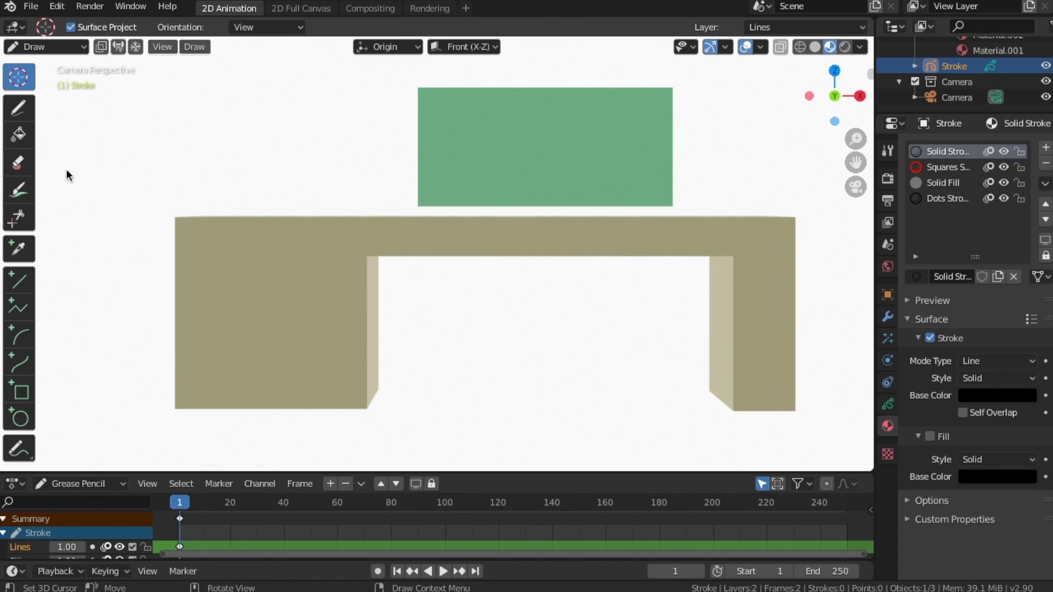
click(27, 284)
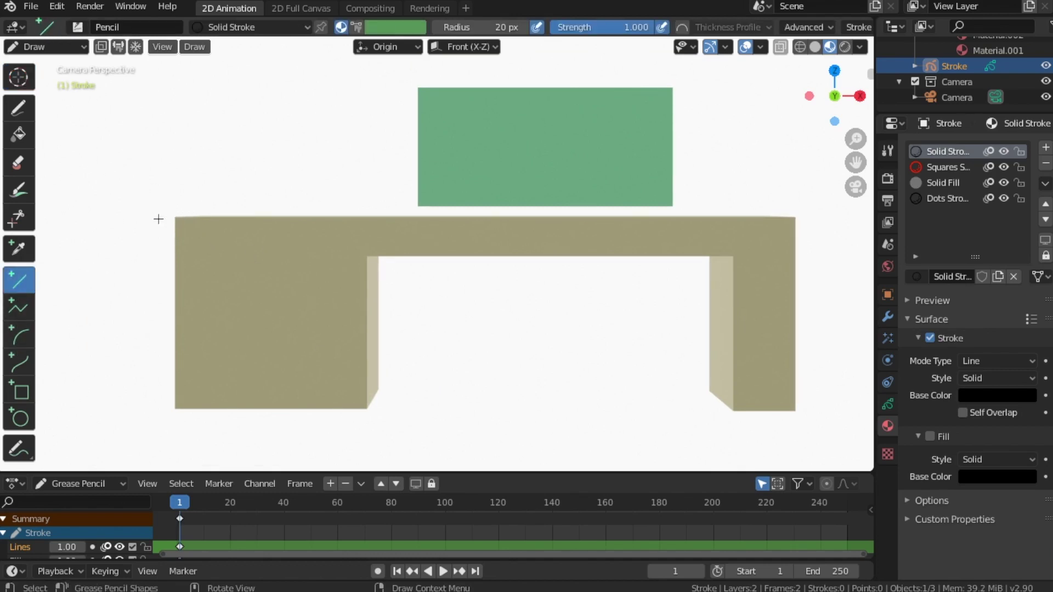
drag(159, 219, 811, 218)
key(Return)
Draw a short vertical line down from the top stroke's left end and extrude it into a long line across the desk to the right
scroll(193, 231, up, 1)
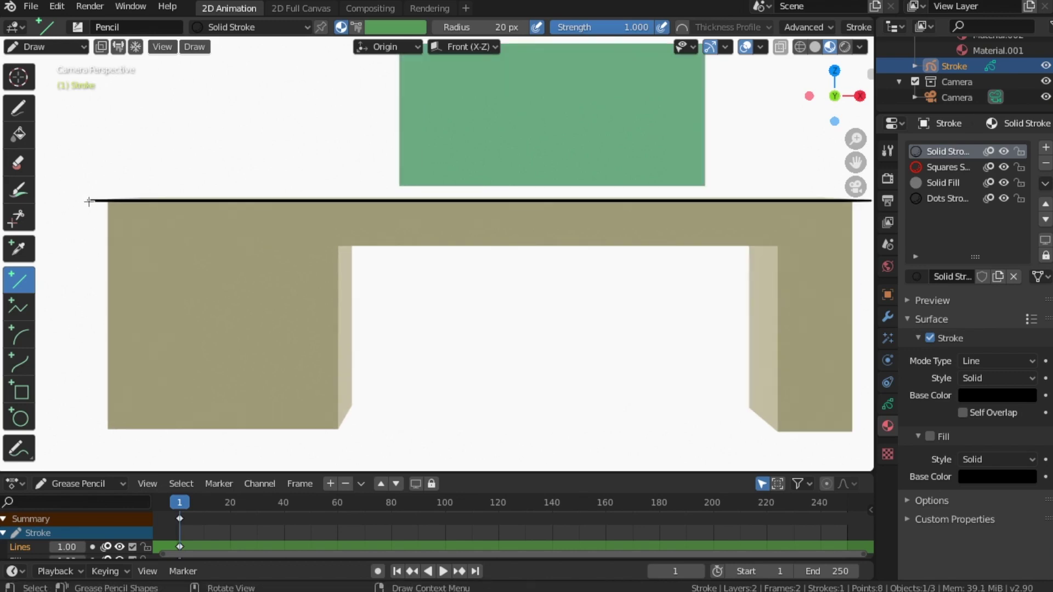
mouse_move(91, 201)
mouse_down()
mouse_move(92, 258)
mouse_move(89, 207)
mouse_up()
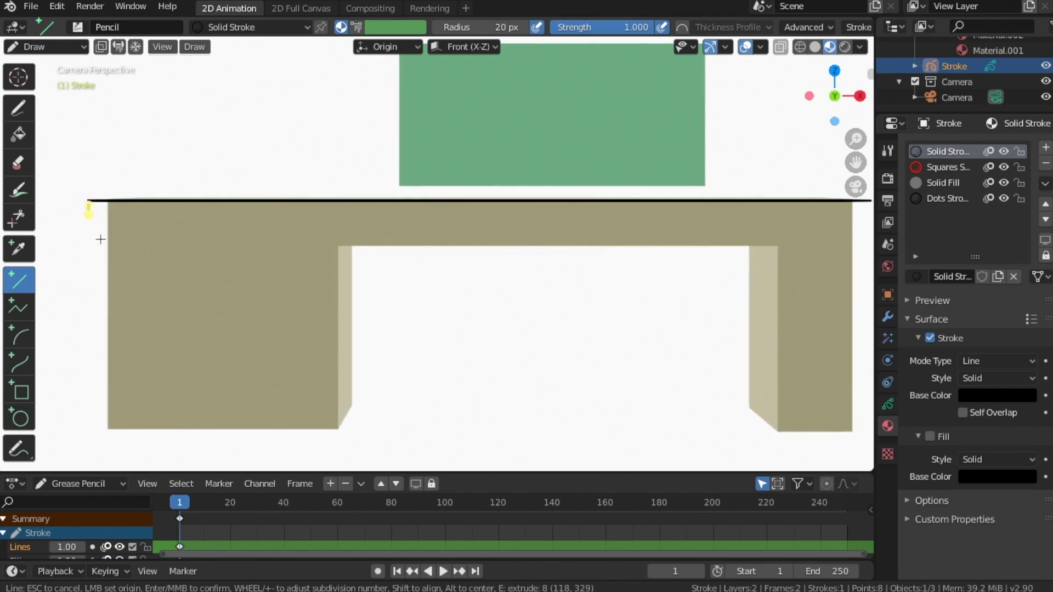
key(e)
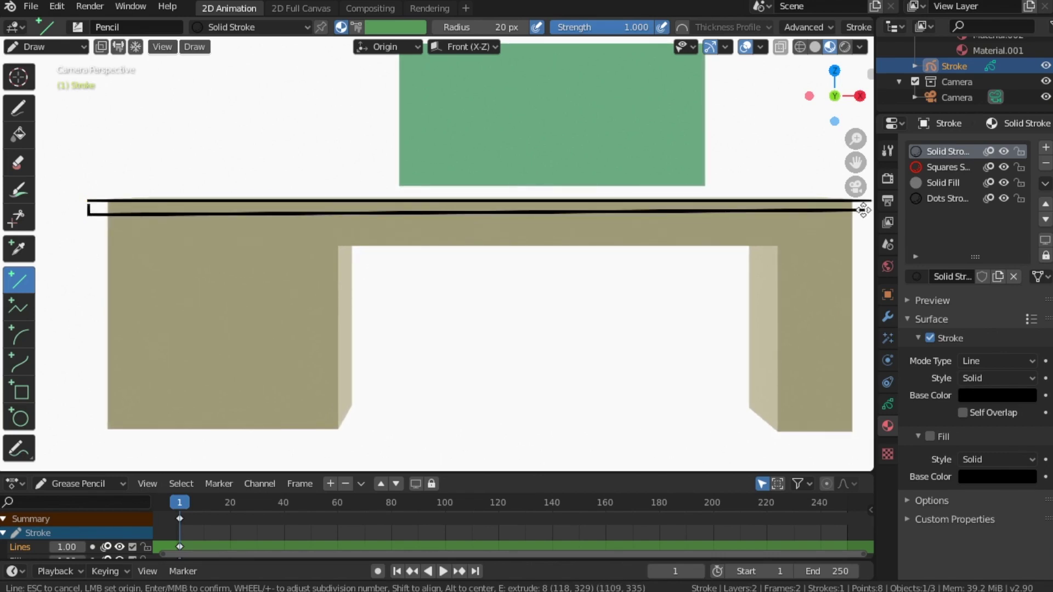
key(Return)
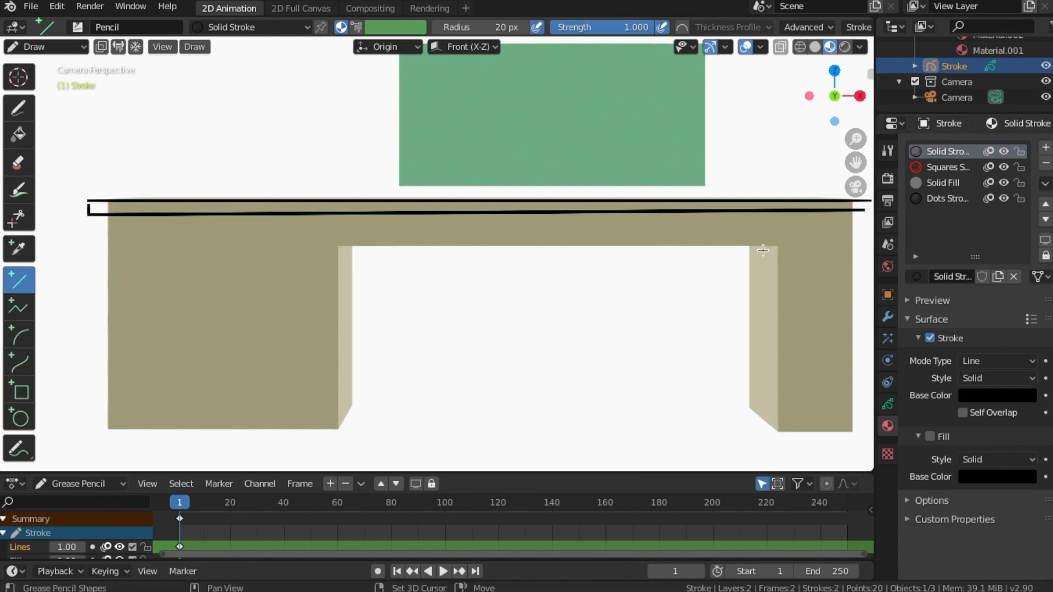
In Edit Mode with point selection, move the short vertical line's upper points up to meet the left end of the top stroke
scroll(715, 237, down, 1)
shift+middle_drag(715, 237, 693, 242)
scroll(693, 241, up, 1)
click(45, 47)
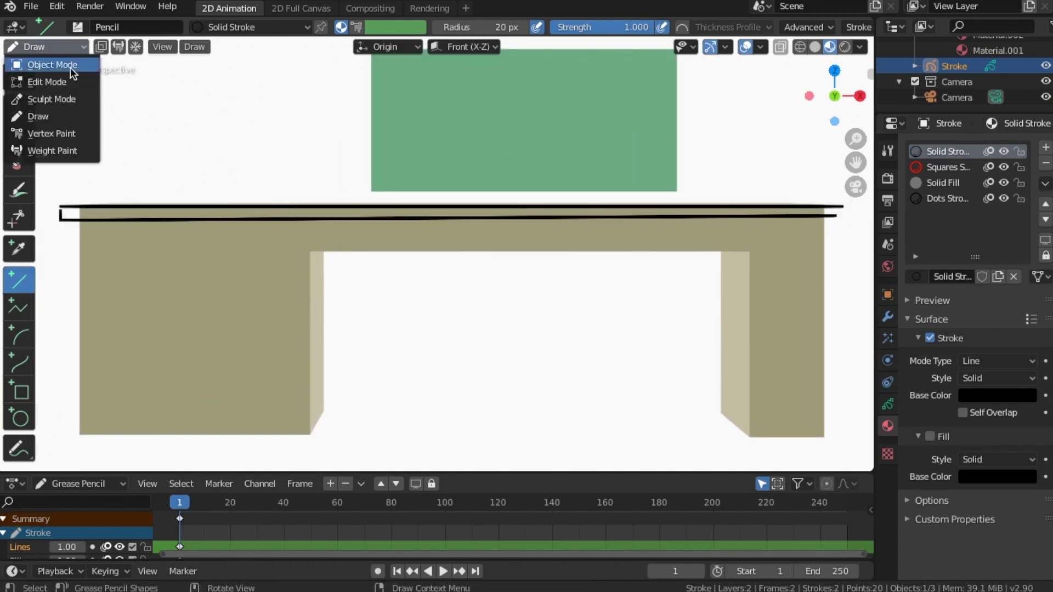
click(55, 80)
scroll(96, 165, up, 2)
mouse_move(98, 179)
shift+middle_down()
mouse_move(423, 225)
mouse_move(451, 200)
mouse_move(310, 214)
shift+middle_up()
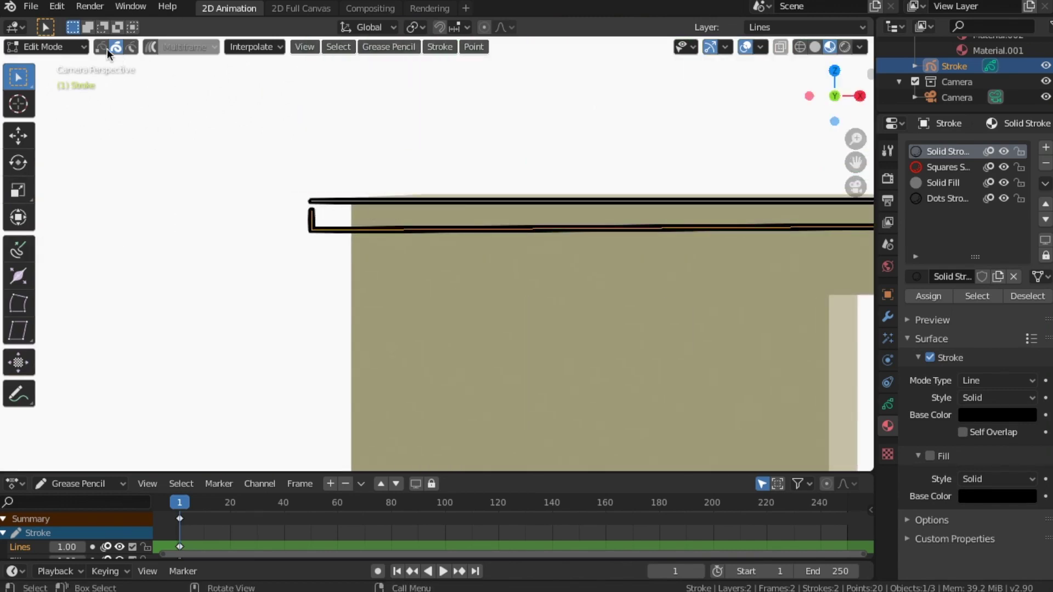
scroll(282, 187, up, 3)
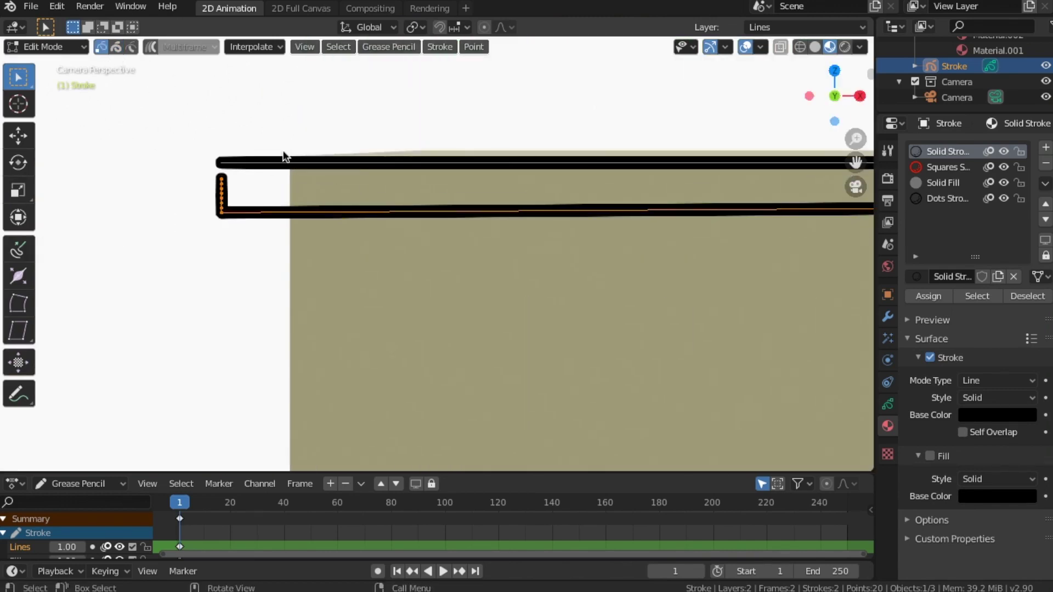
key(g)
click(229, 160)
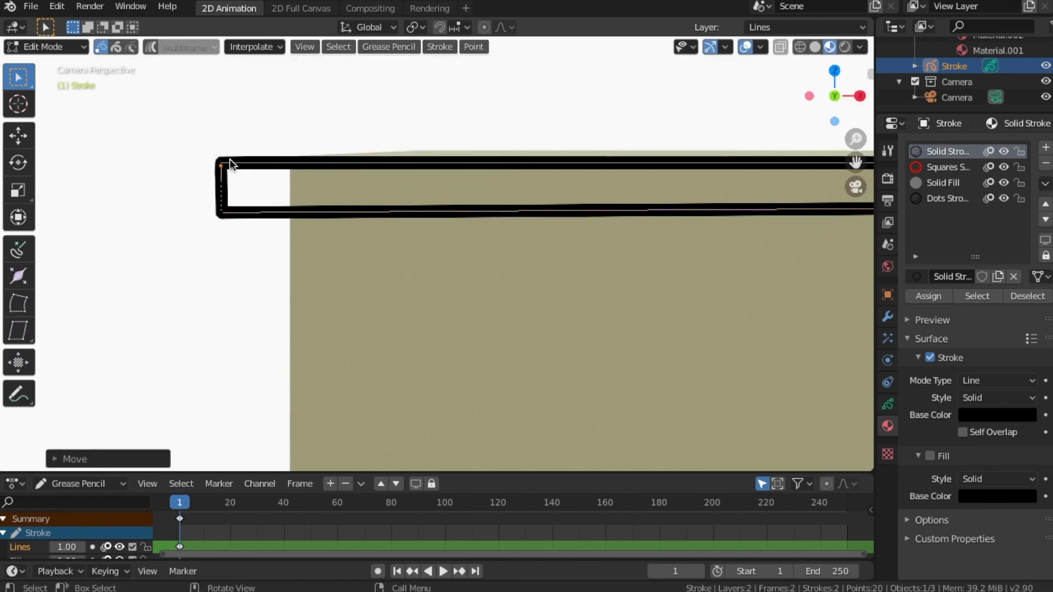
Move the lower line's right end point out to align with the top stroke's end, and extrude it up to close the tabletop outline
scroll(256, 229, down, 3)
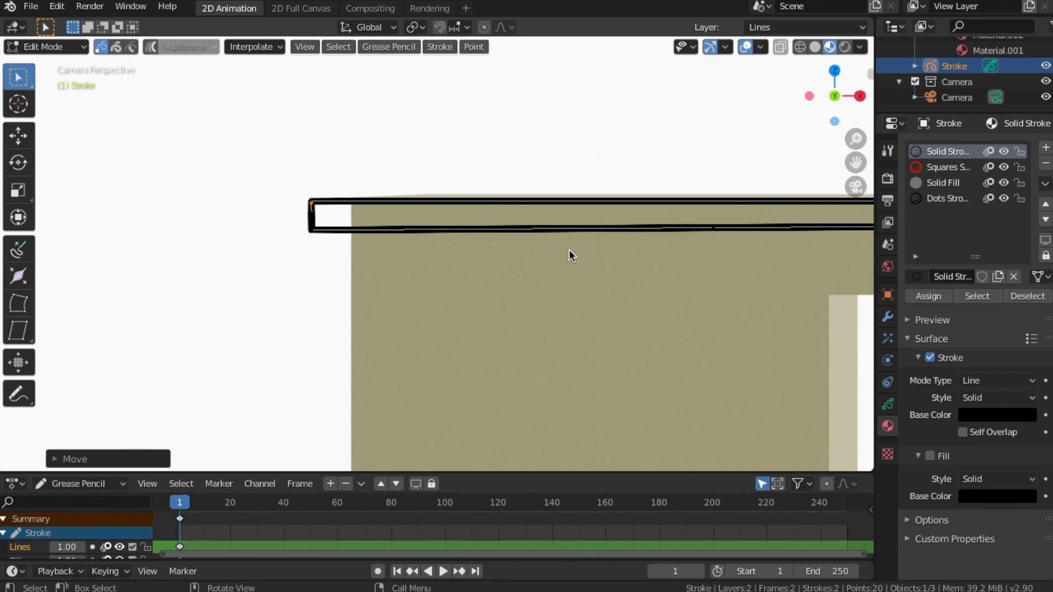
ctrl+scroll(569, 251, down, 15)
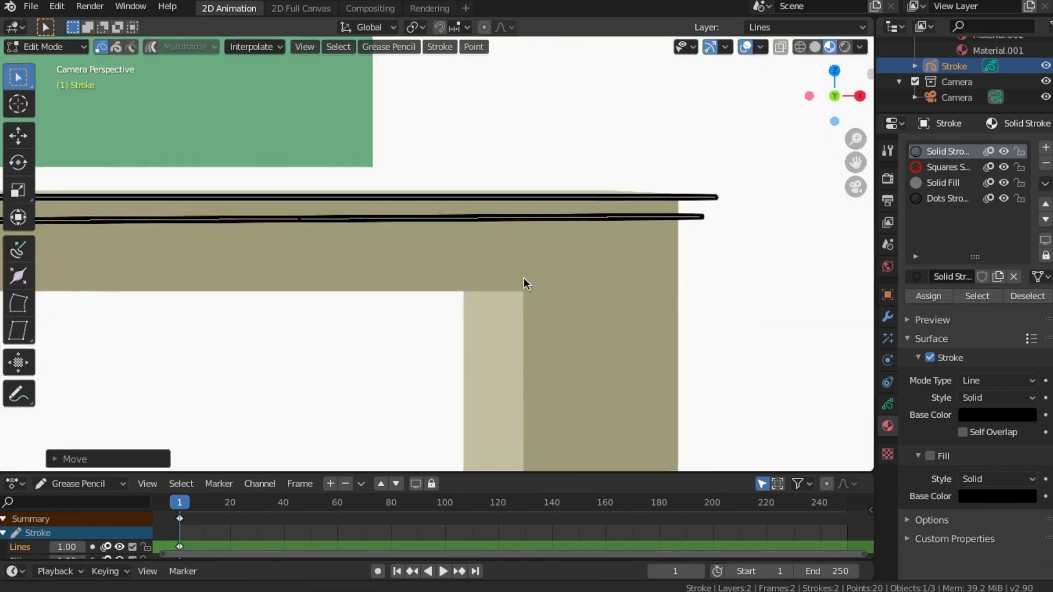
scroll(524, 284, up, 8)
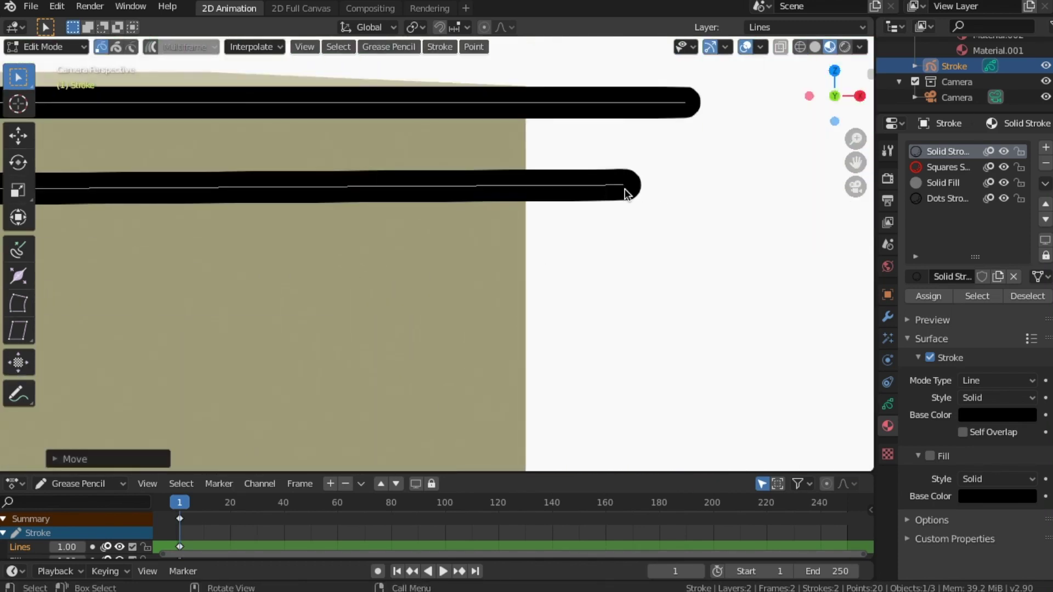
click(625, 186)
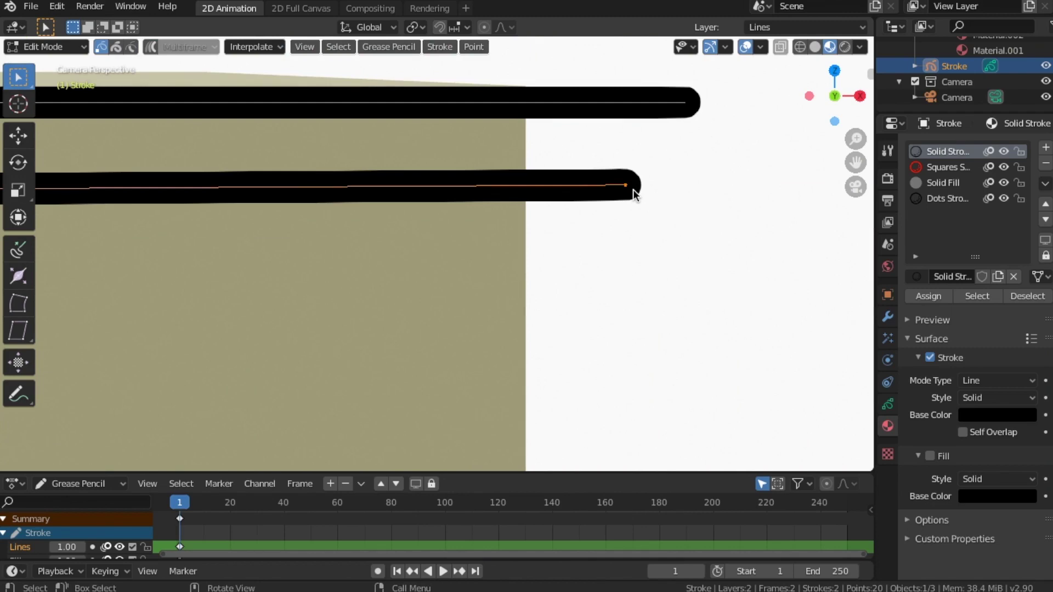
key(g)
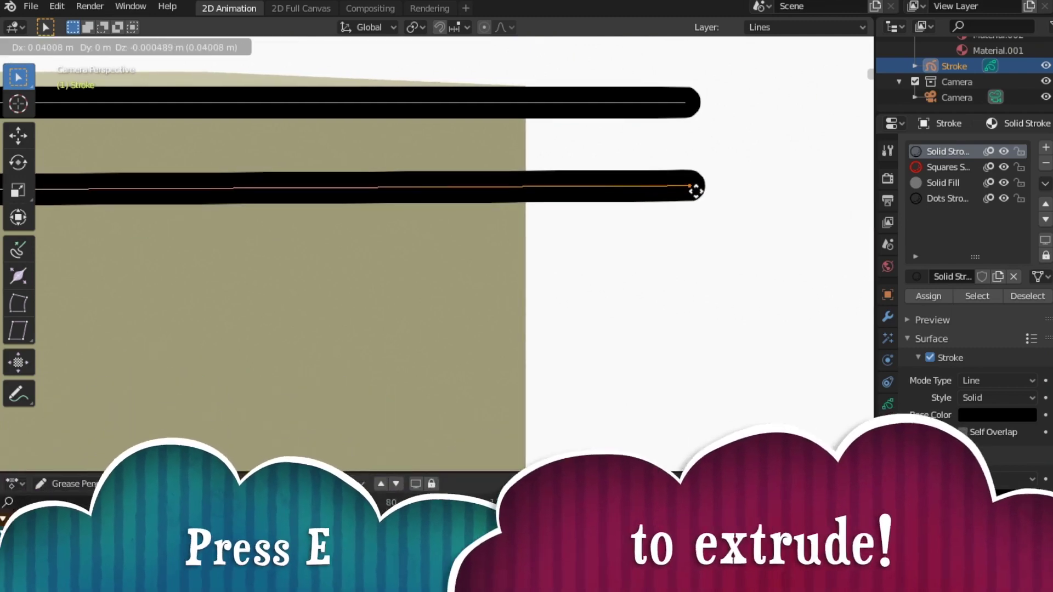
click(693, 190)
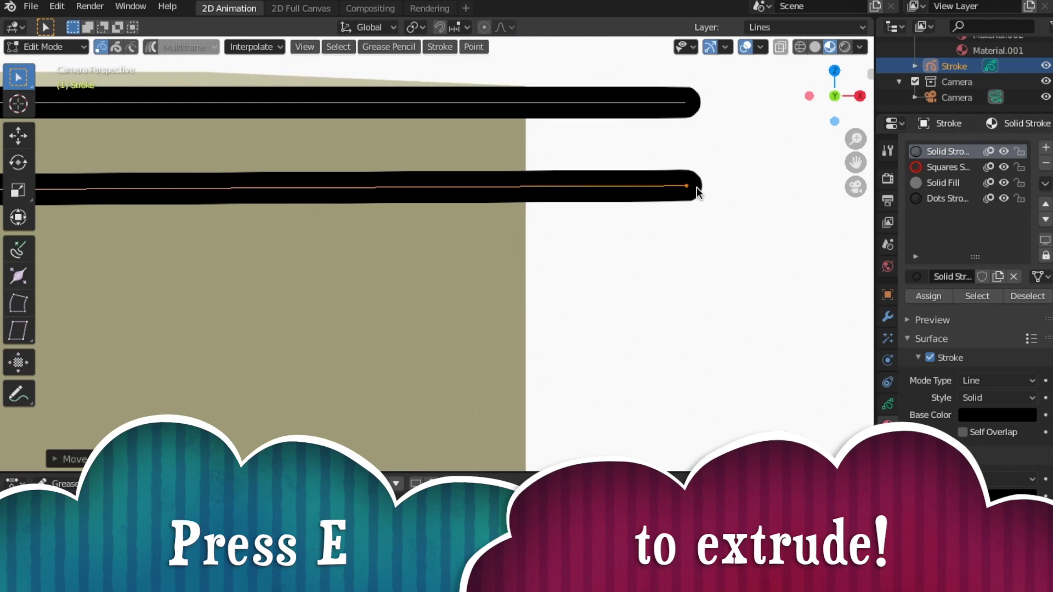
key(e)
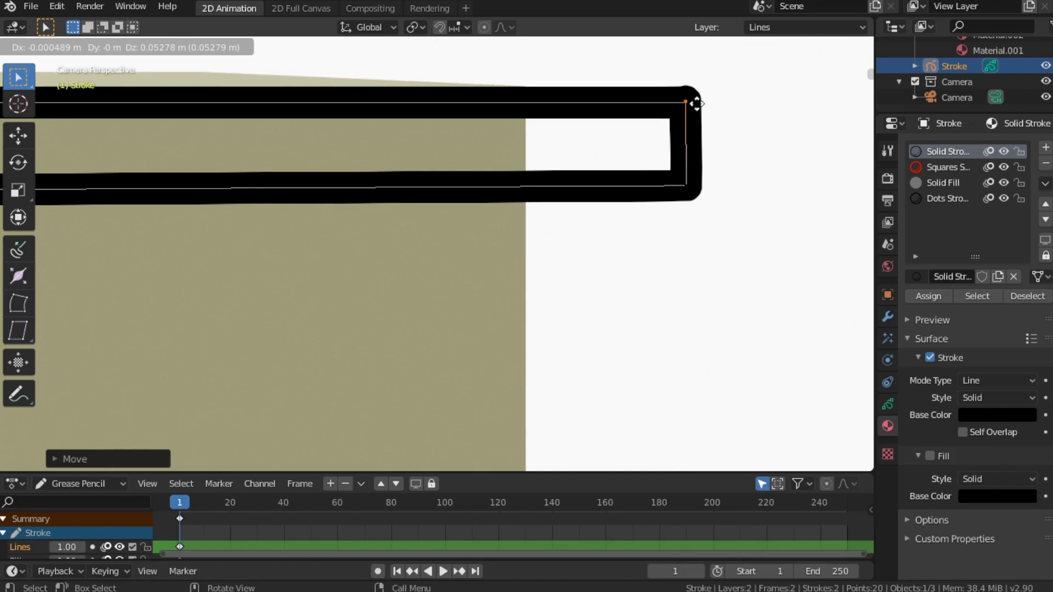
click(695, 104)
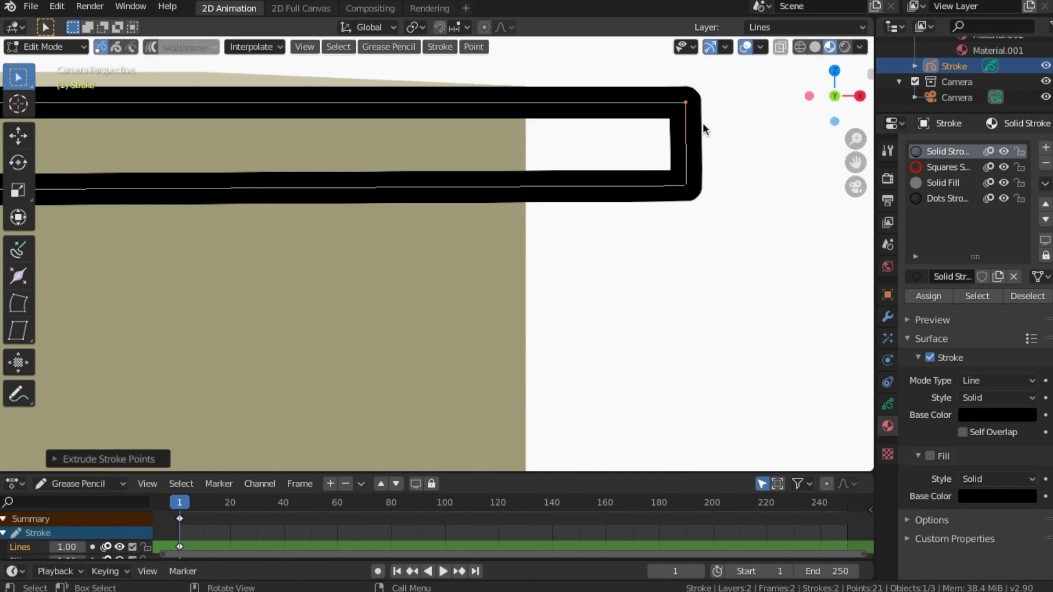
In Draw mode, outline the left cabinet with a narrow vertical panel on each side and two horizontal lines between them
scroll(633, 288, down, 4)
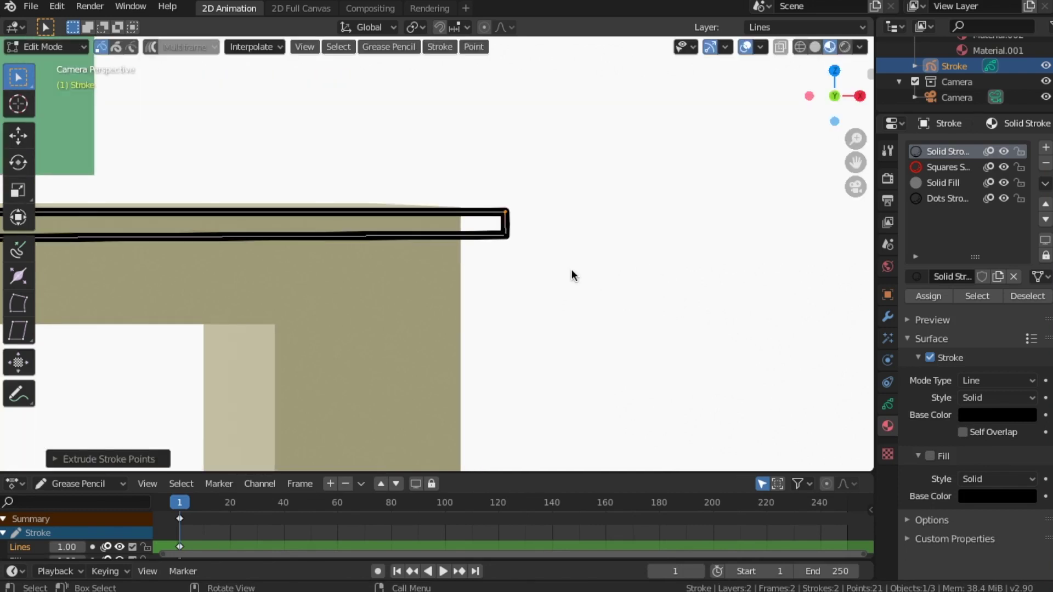
click(76, 47)
click(93, 116)
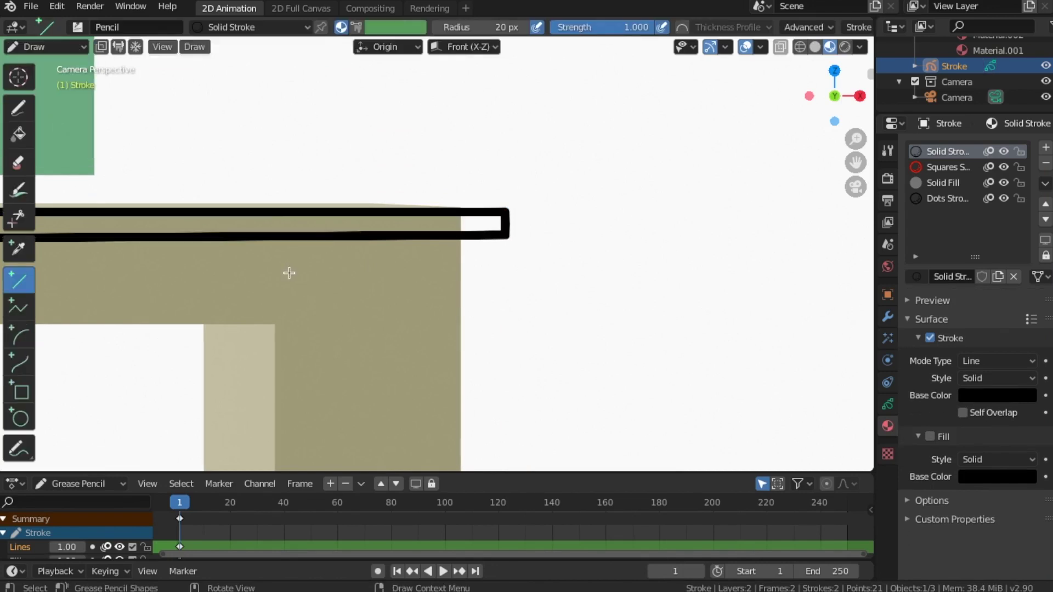
mouse_move(234, 260)
shift+middle_down()
mouse_move(566, 249)
mouse_move(649, 226)
mouse_move(498, 237)
shift+middle_up()
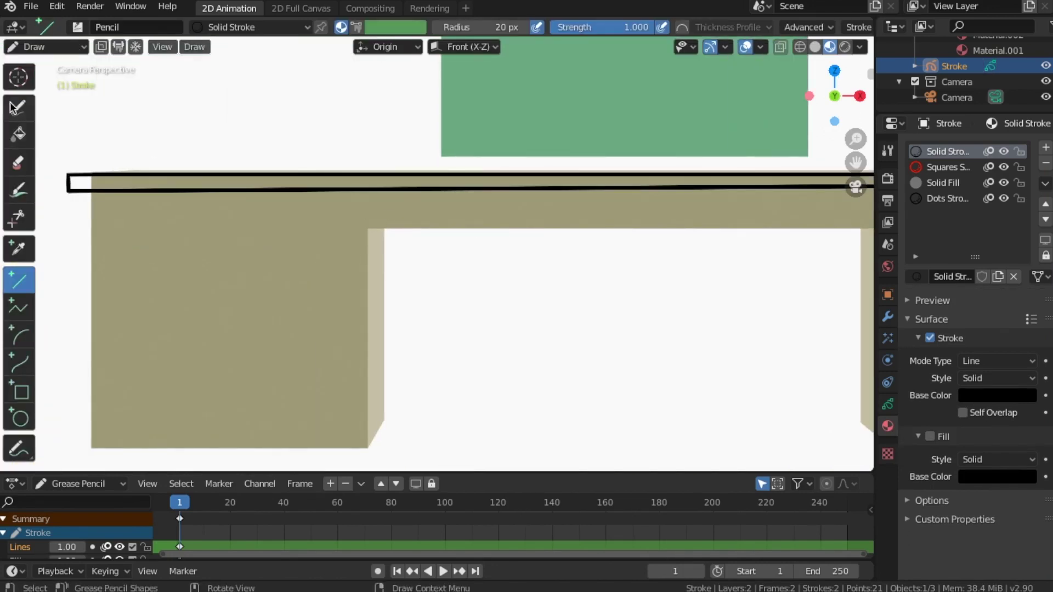
mouse_move(92, 192)
mouse_down()
mouse_move(90, 447)
mouse_move(106, 445)
mouse_up()
mouse_move(362, 191)
mouse_down()
mouse_move(379, 391)
mouse_move(362, 447)
mouse_move(347, 447)
mouse_move(349, 191)
mouse_up()
drag(107, 446, 115, 193)
drag(115, 261, 348, 261)
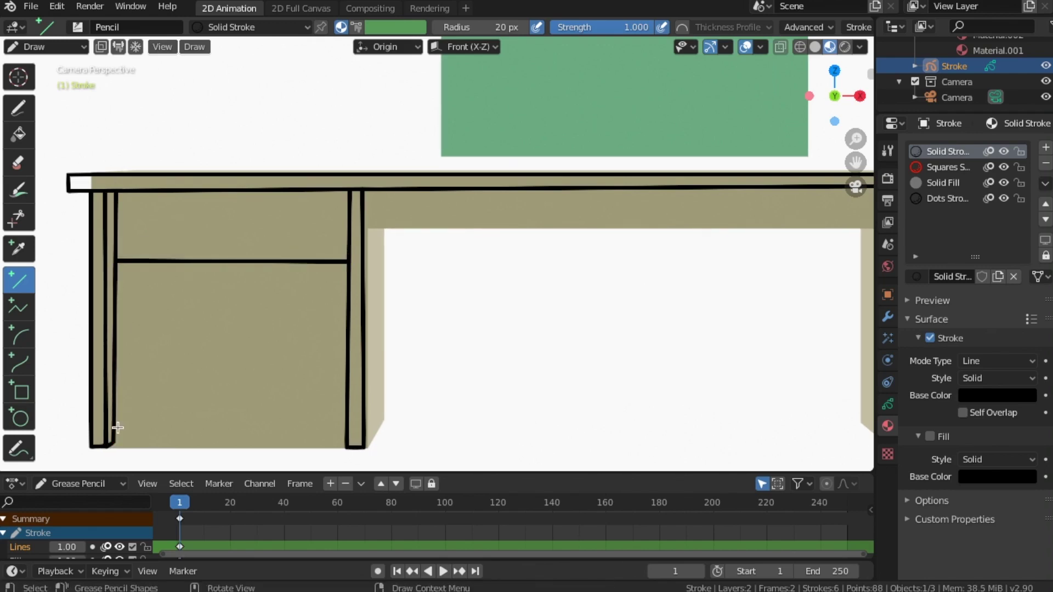
drag(118, 426, 347, 426)
Draw the lower edge of the desk's middle section and outline the right cabinet's inner side and front
scroll(379, 236, down, 3)
scroll(379, 236, up, 1)
mouse_move(386, 236)
mouse_down()
mouse_move(752, 236)
mouse_move(754, 391)
mouse_up()
key(e)
key(e)
key(Return)
drag(816, 207, 817, 392)
key(e)
key(Return)
Draw two short vertical lines dividing the desk's middle section into three drawers
drag(484, 208, 483, 236)
key(Return)
drag(642, 209, 642, 235)
key(Return)
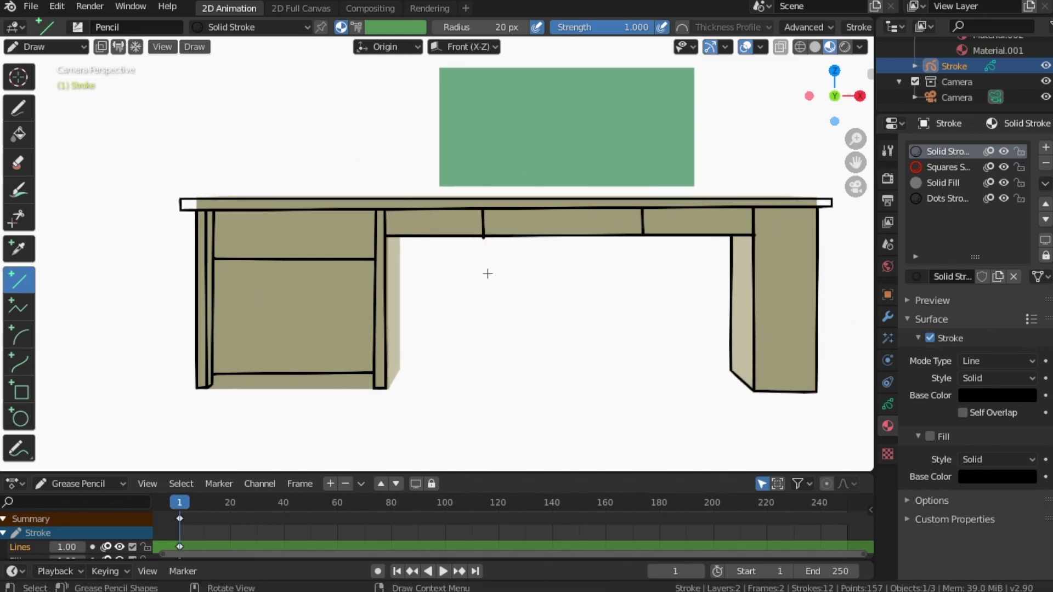
Draw the left cabinet's inner side edge downward and extrude it diagonally to the cabinet's bottom front corner
drag(394, 235, 400, 371)
key(e)
key(Return)
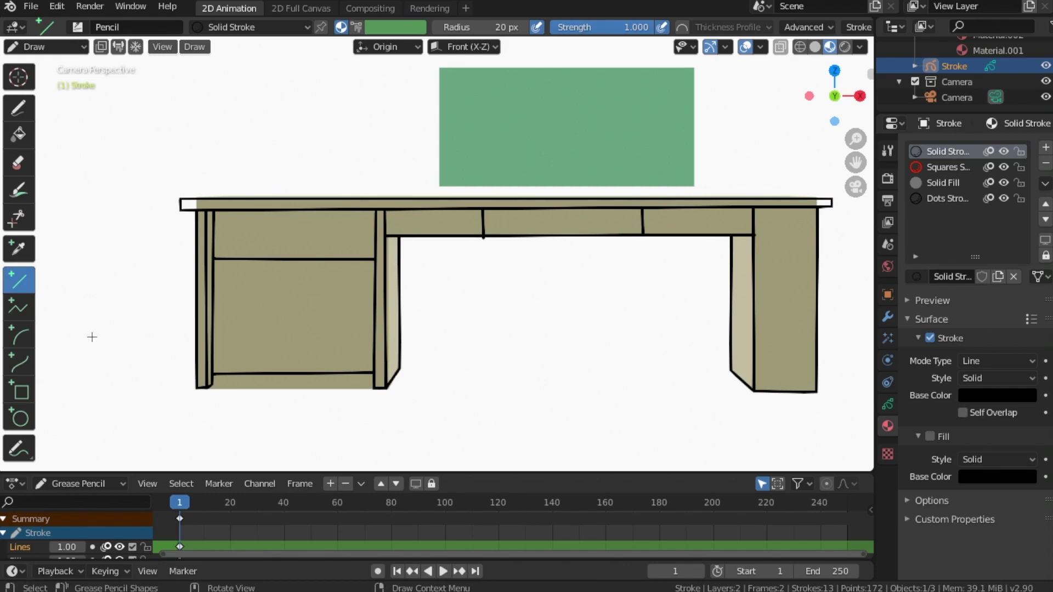
With the Circle tool, draw oval handles on the left cabinet's two drawers and on the middle drawer
click(20, 418)
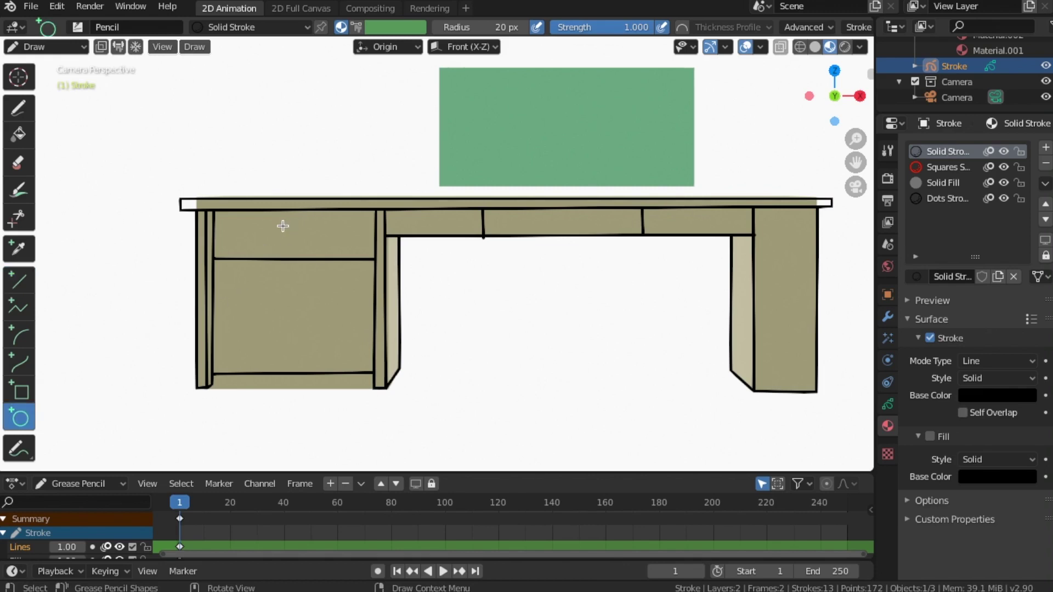
drag(267, 229, 301, 243)
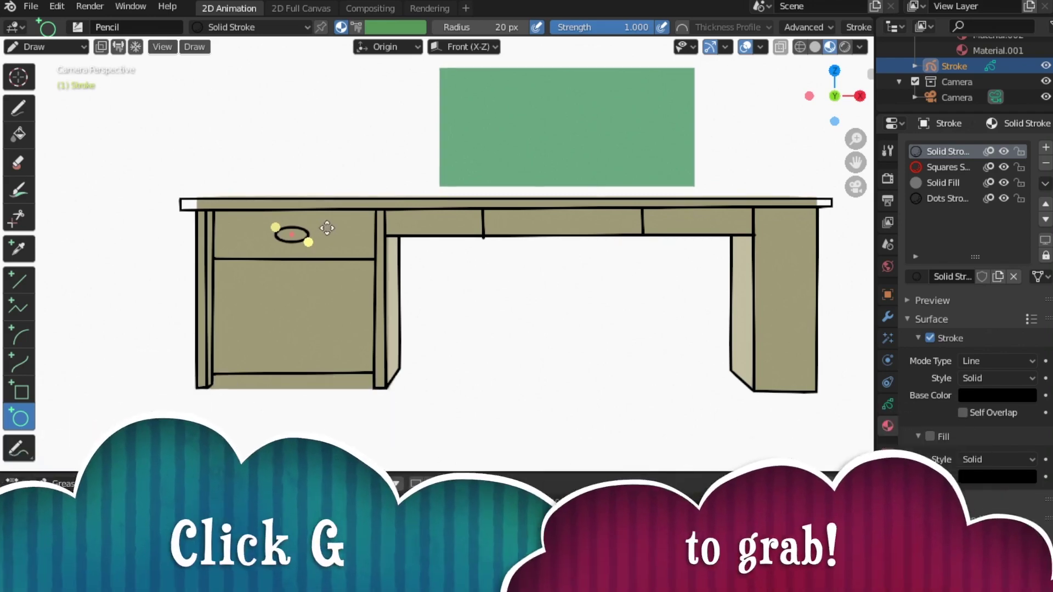
key(g)
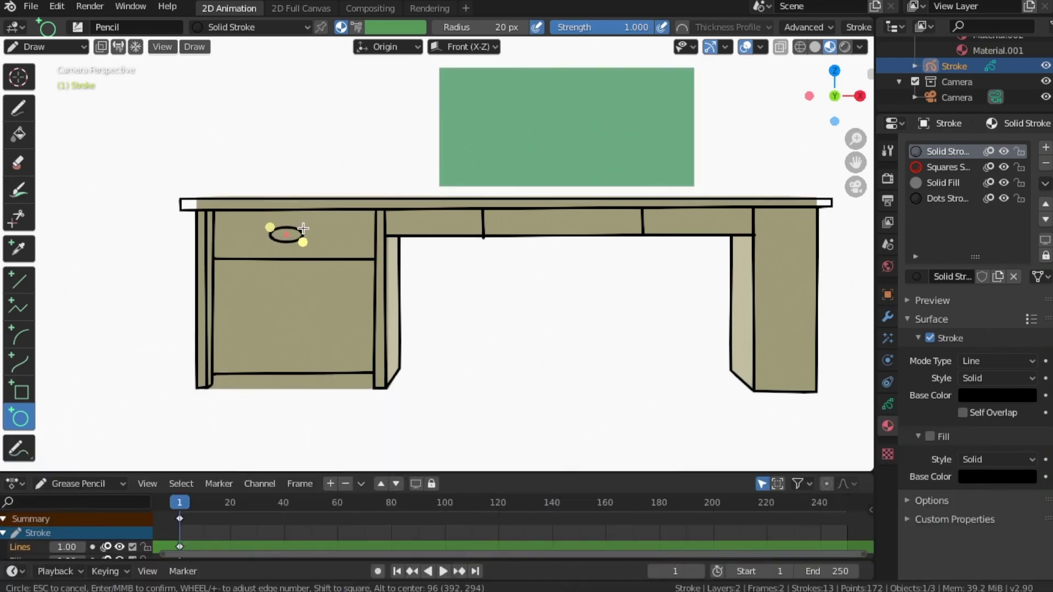
key(Return)
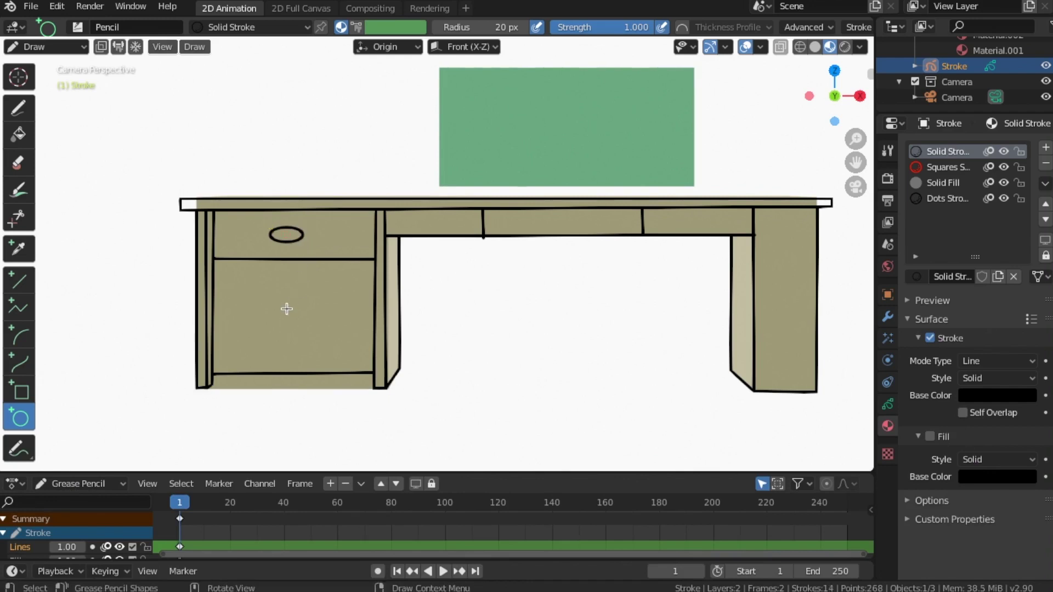
drag(268, 314, 301, 329)
key(g)
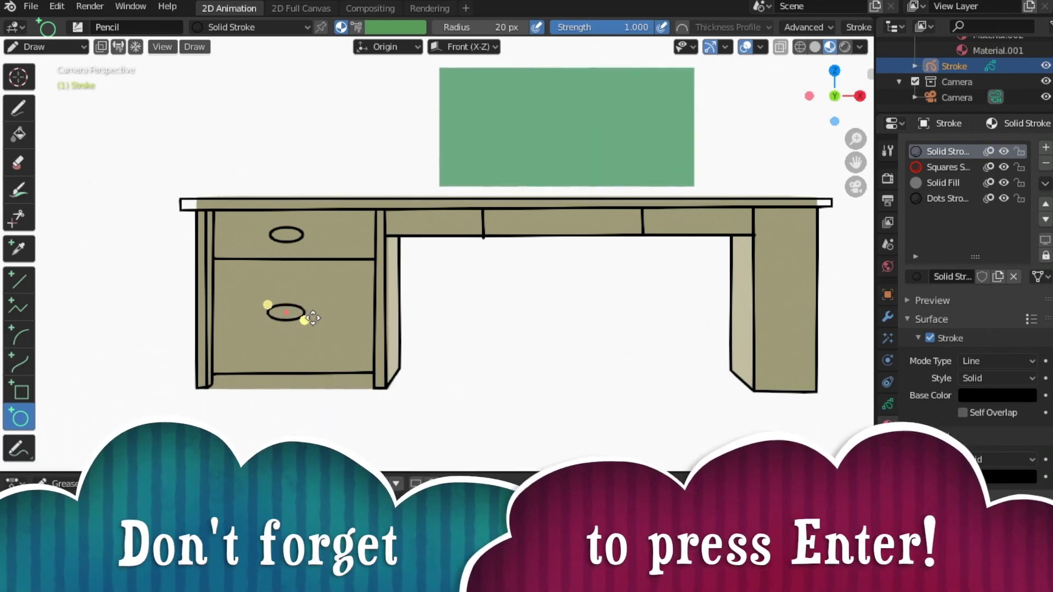
key(Return)
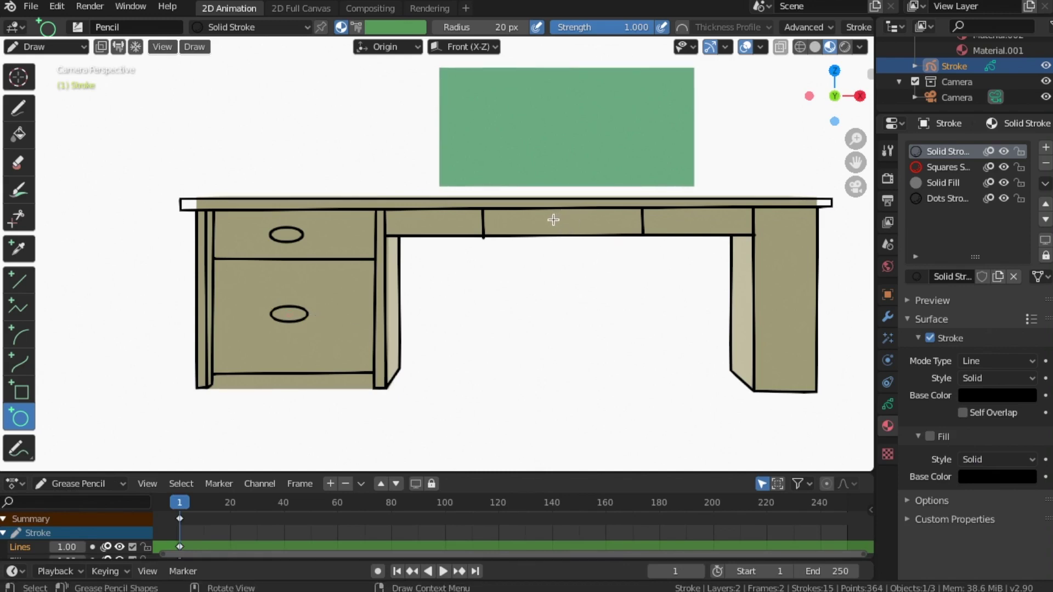
drag(547, 219, 575, 227)
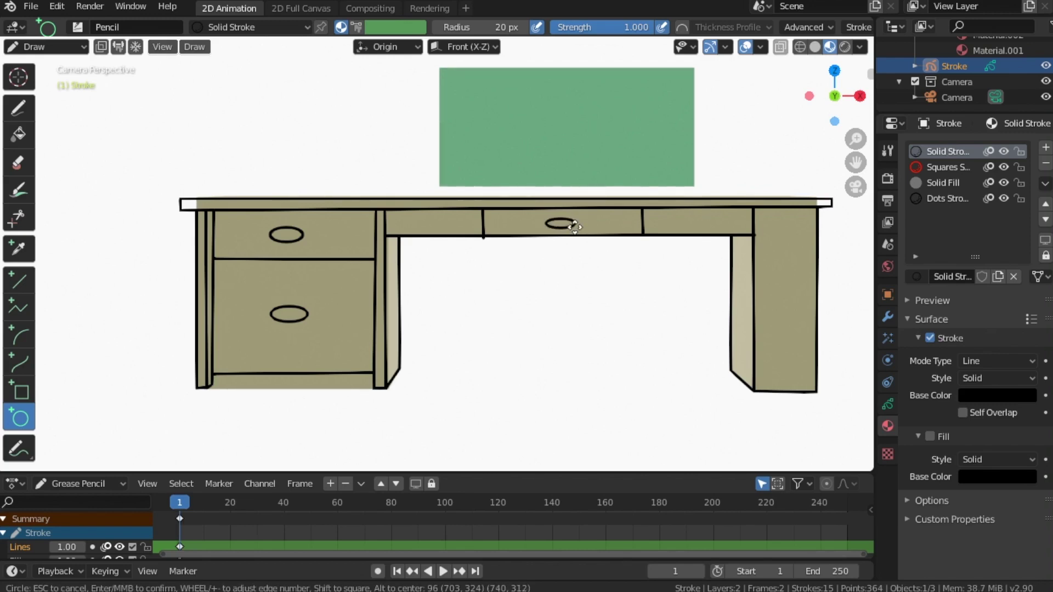
key(Return)
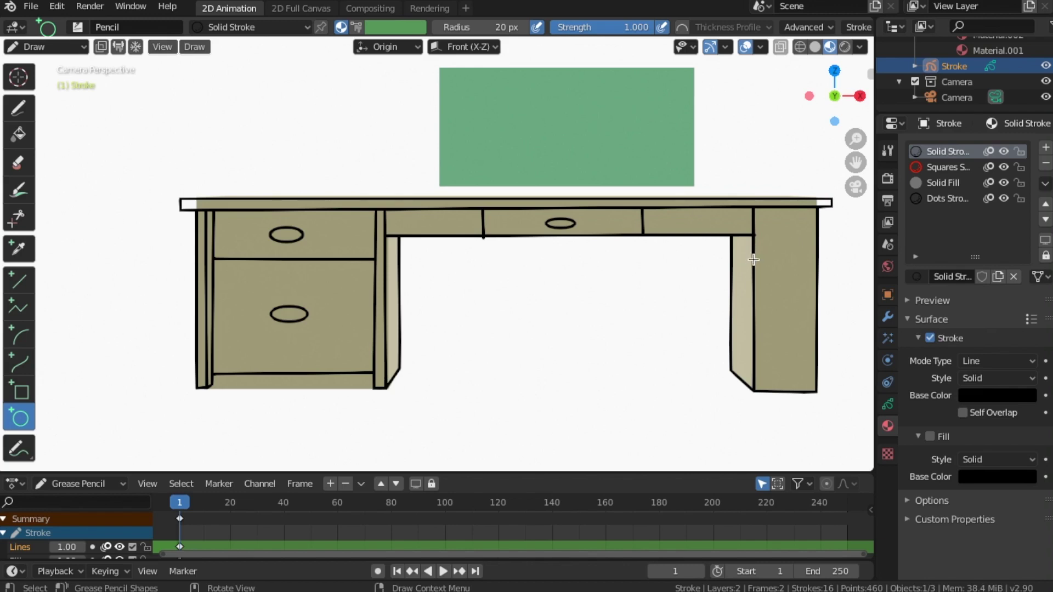
With the Line tool, draw two horizontal lines across the right cabinet's front to divide it into three drawers
drag(753, 258, 816, 257)
key(Escape)
click(19, 281)
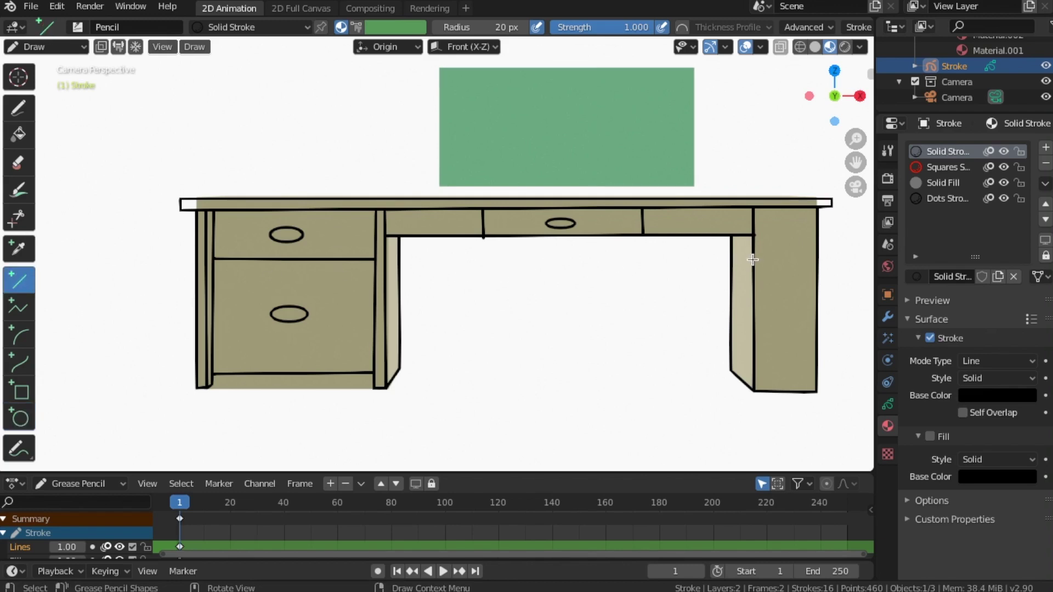
drag(754, 257, 816, 258)
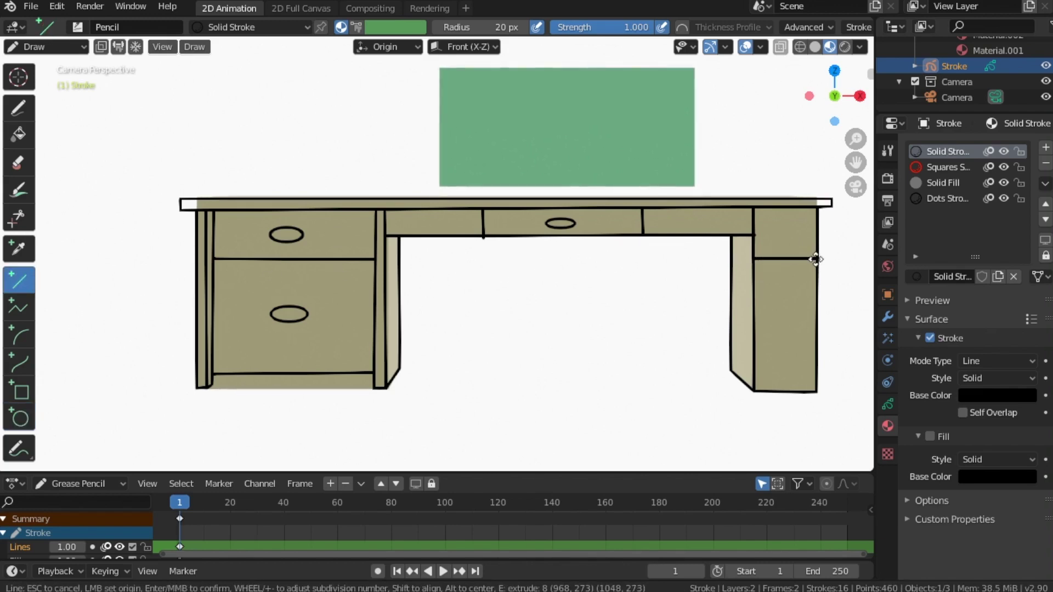
key(Return)
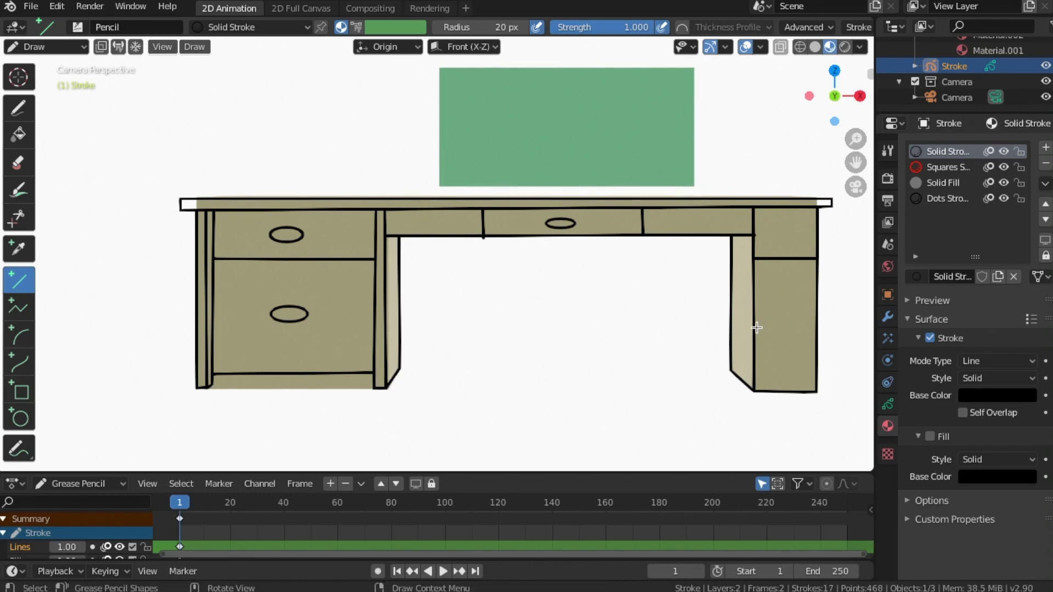
drag(755, 325, 814, 324)
key(Return)
With the Circle tool, draw an oval handle on each of the right cabinet's three drawers
click(25, 418)
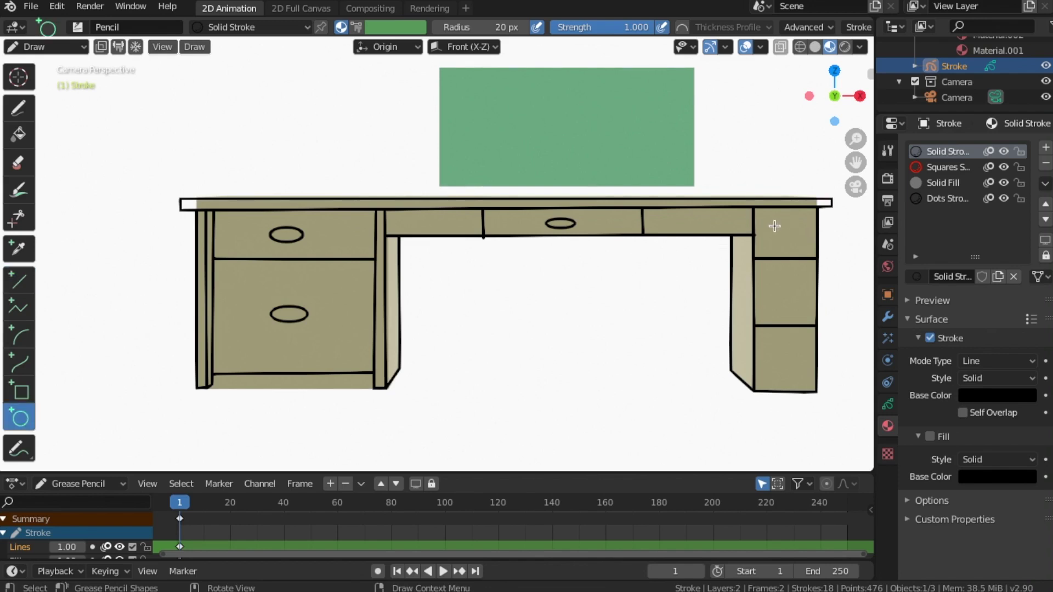
drag(772, 227, 800, 239)
key(Return)
drag(774, 288, 798, 296)
key(Return)
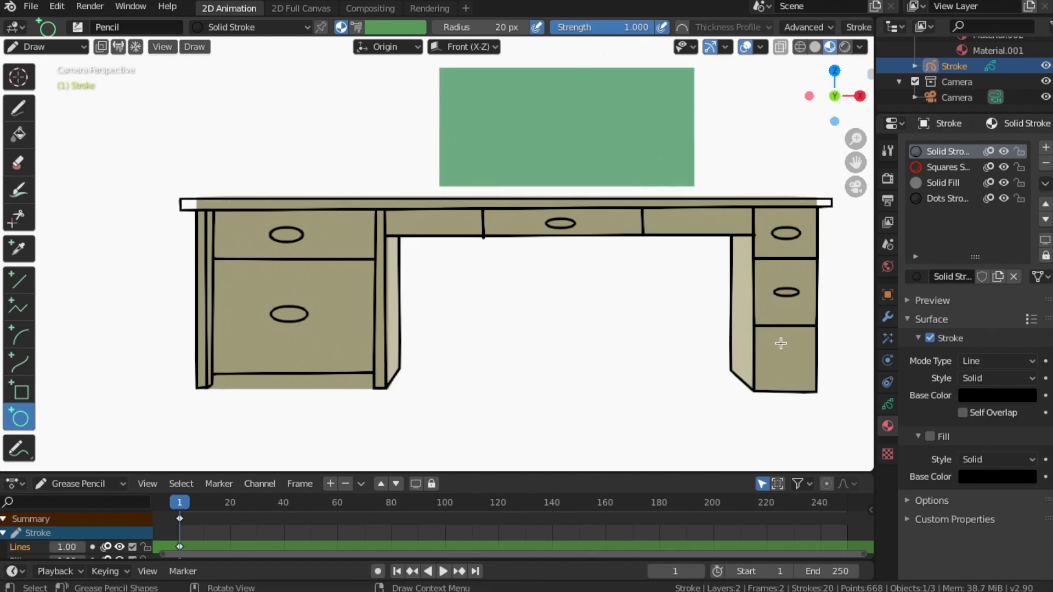
drag(774, 357, 798, 364)
key(Return)
In Edit Mode, scale down the handle on the right cabinet's top drawer to match the handles below it
click(82, 46)
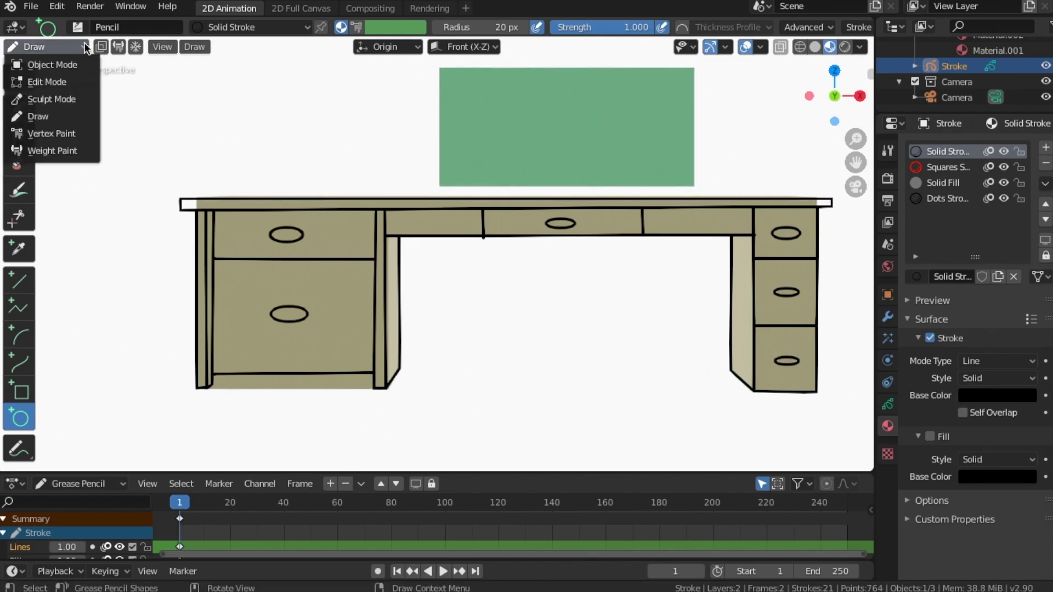
click(57, 81)
click(791, 233)
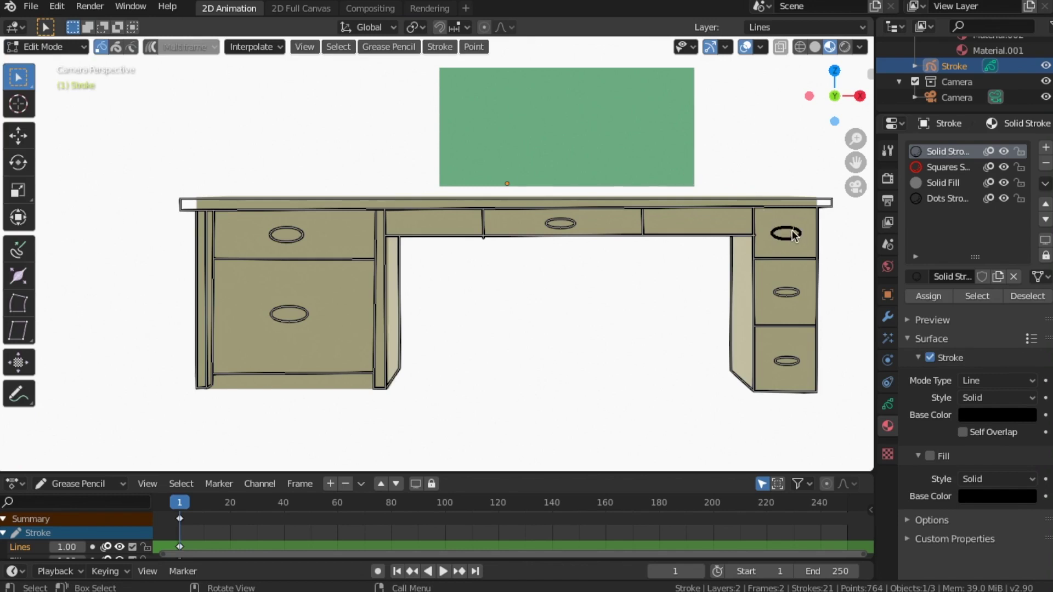
key(s)
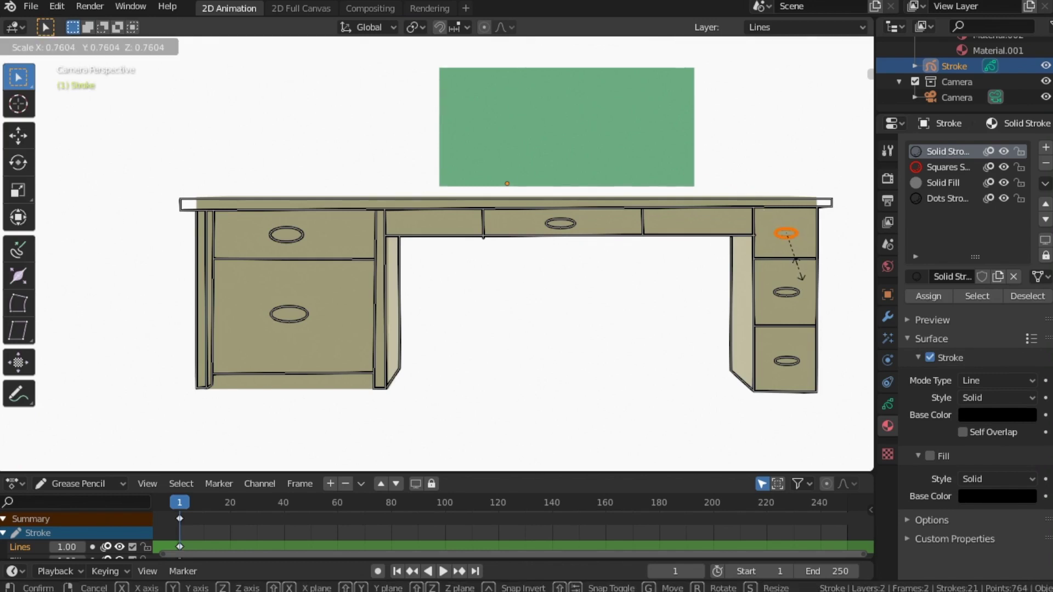
click(801, 275)
Delete the end point of the middle section's left divider that sticks out below the drawers' lower edge
scroll(499, 244, up, 4)
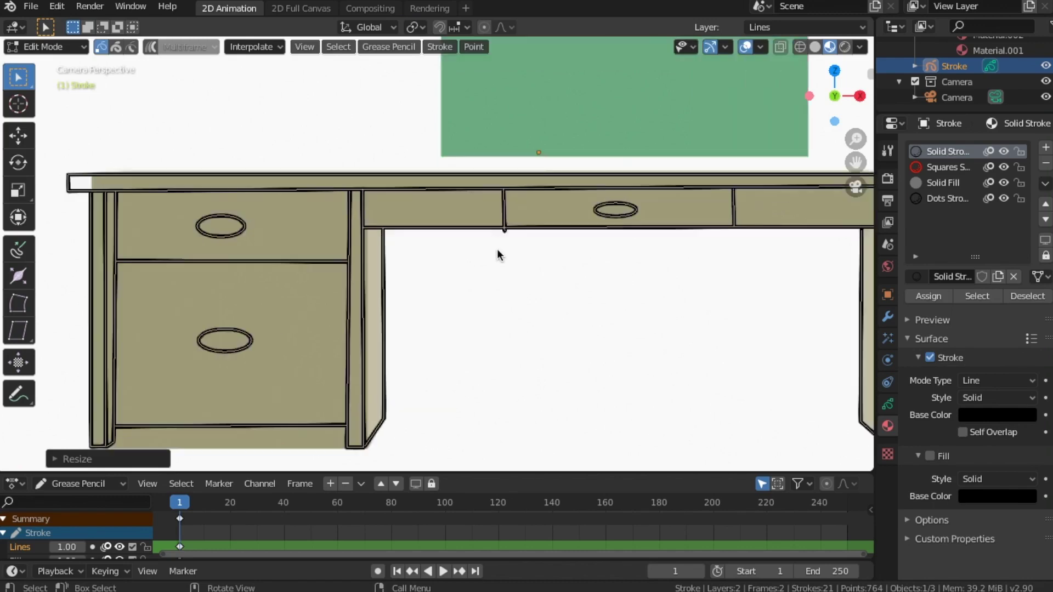
right_click(519, 230)
key(Escape)
click(520, 233)
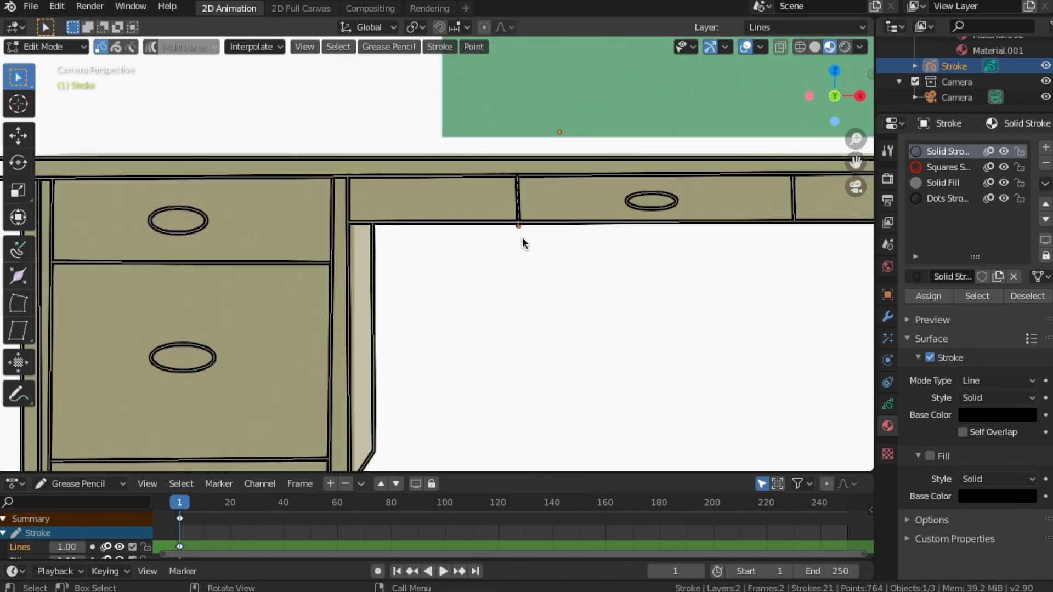
key(x)
click(522, 237)
Turn off the display of grease pencil edit lines in the viewport overlays
scroll(702, 263, down, 3)
scroll(702, 258, up, 2)
scroll(700, 261, down, 1)
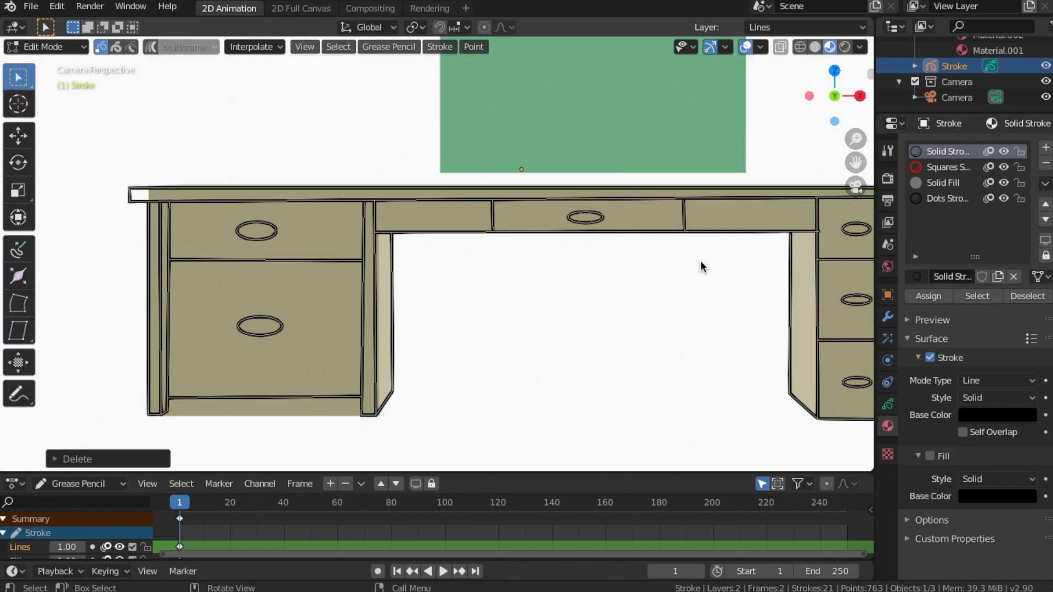
click(761, 48)
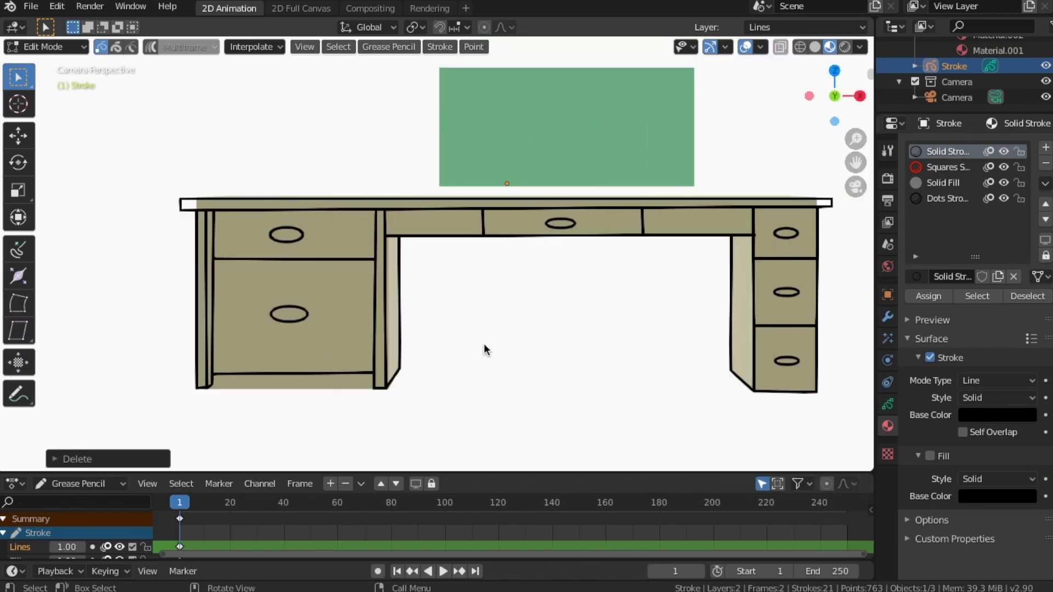
Switch to Sculpt Mode with the Thickness brush and set its radius to 44 px for work on the desk's top edge
scroll(483, 343, up, 2)
click(80, 48)
click(41, 79)
scroll(206, 186, up, 1)
key(f)
click(215, 173)
scroll(395, 207, up, 3)
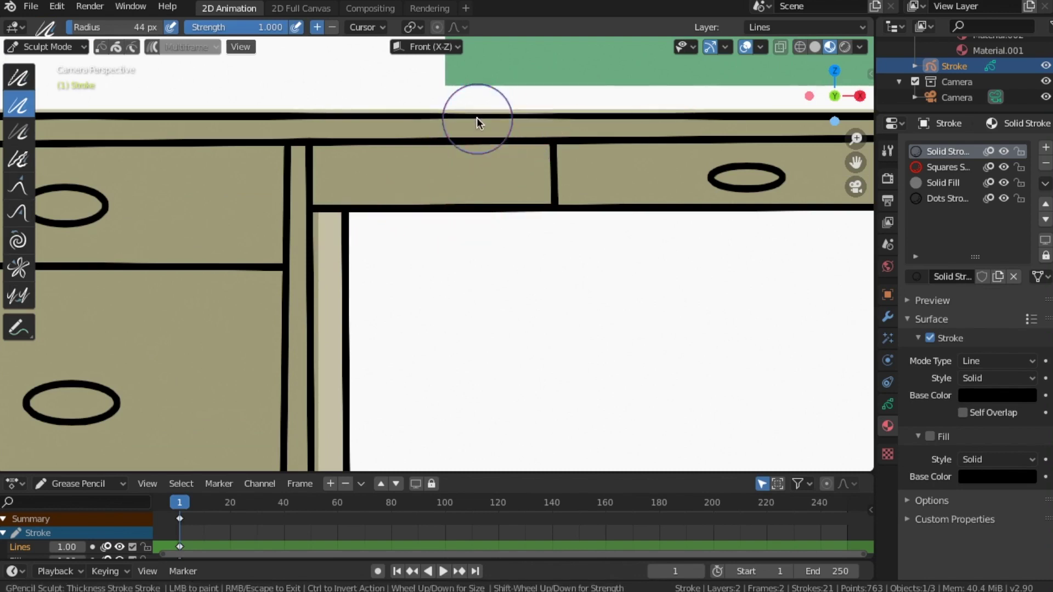
Hide the Cube.002 reference model so that only the grease pencil outlines of the desk are displayed
scroll(358, 268, down, 3)
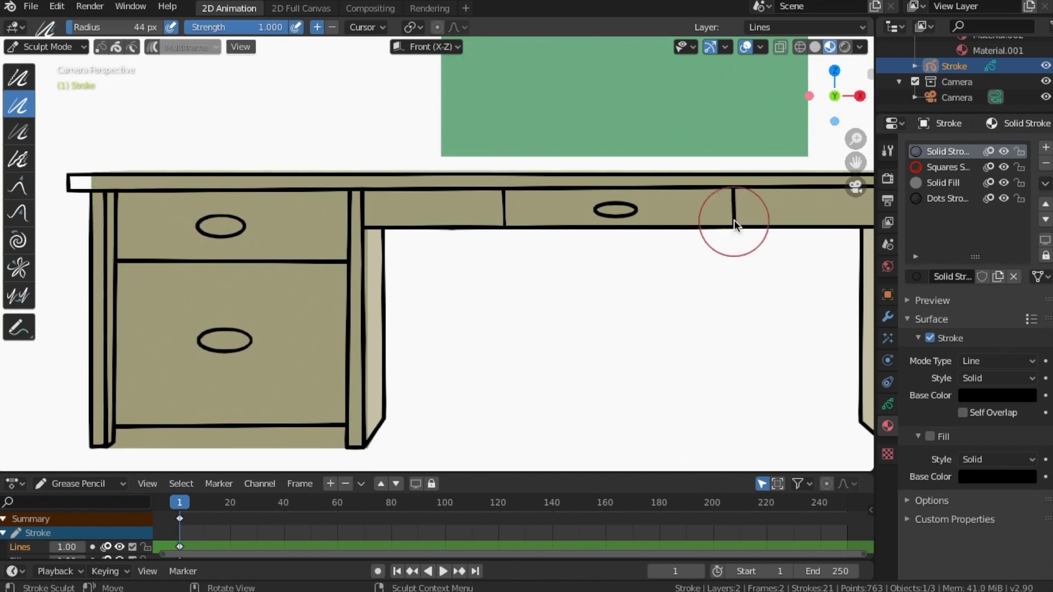
scroll(708, 231, down, 2)
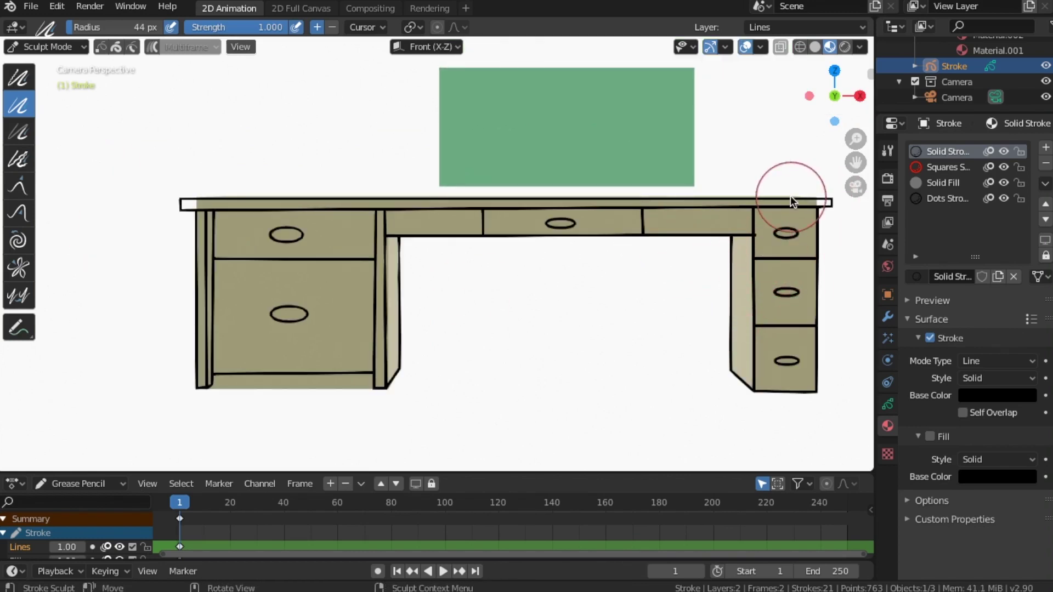
scroll(494, 357, up, 3)
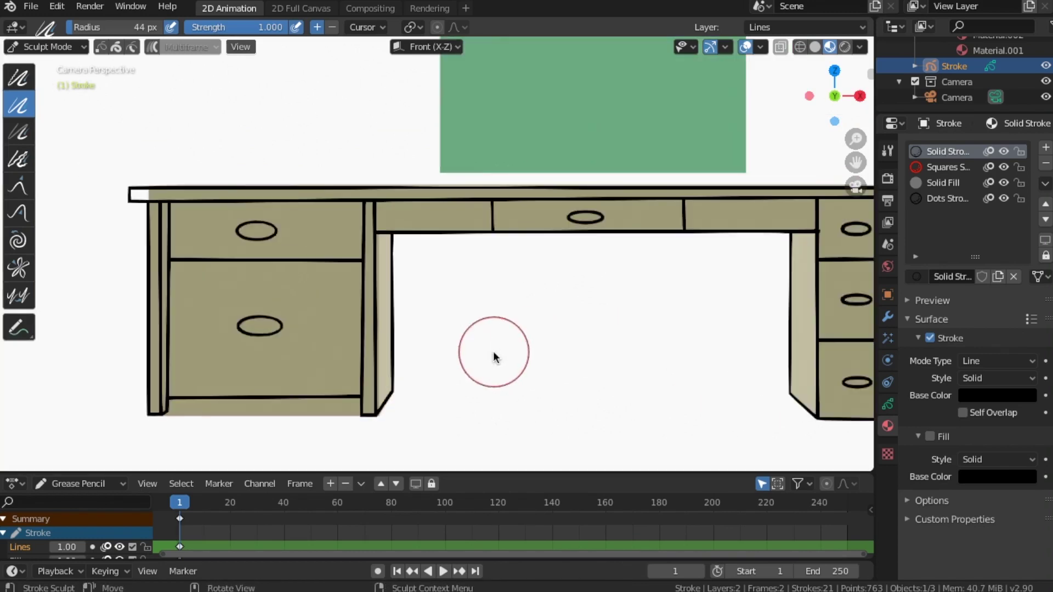
scroll(617, 219, down, 4)
scroll(617, 260, up, 1)
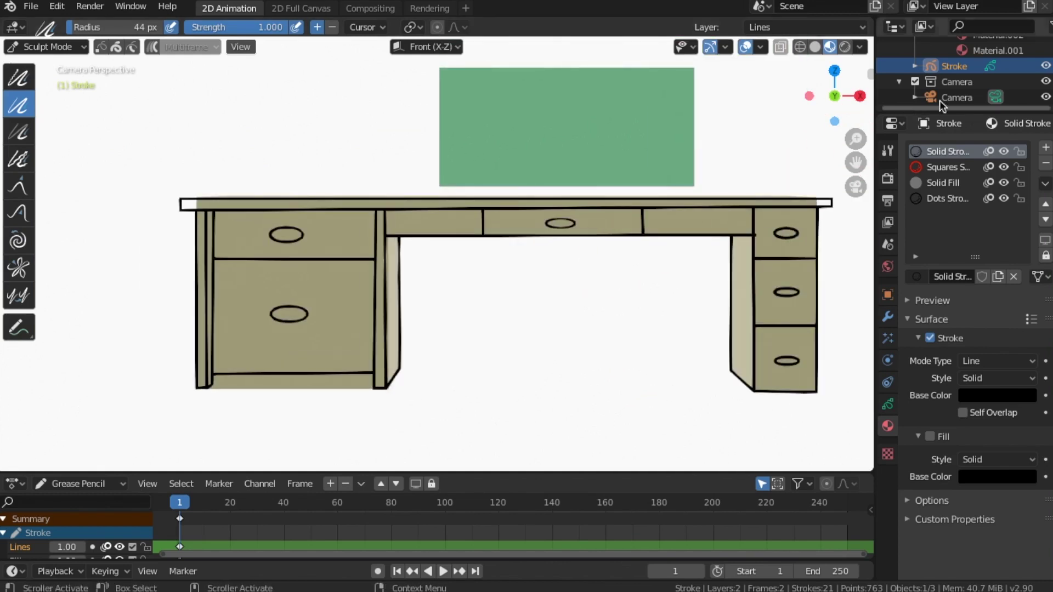
click(899, 81)
scroll(896, 80, up, 5)
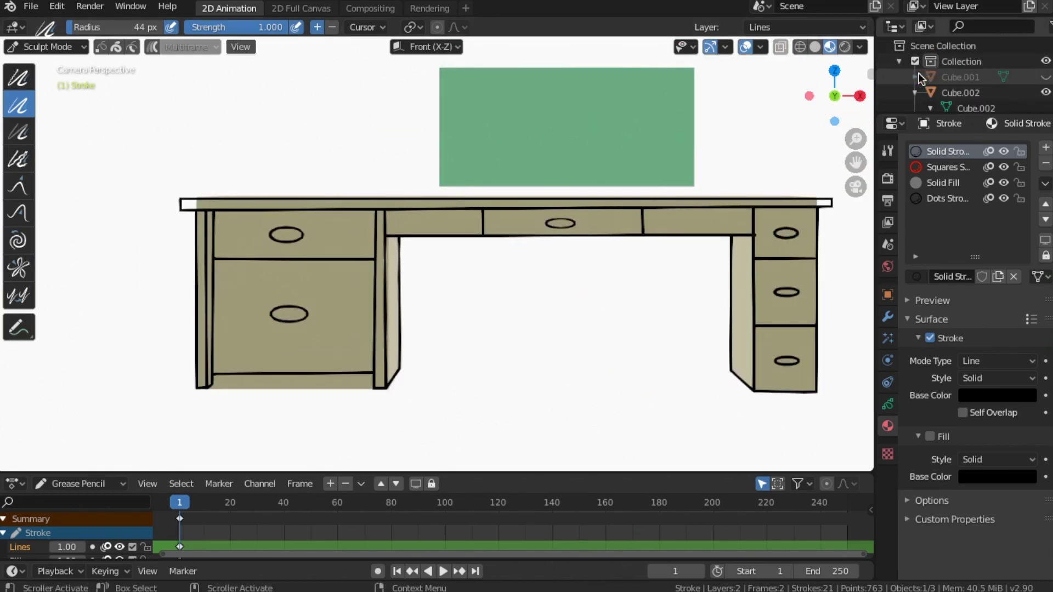
click(1045, 92)
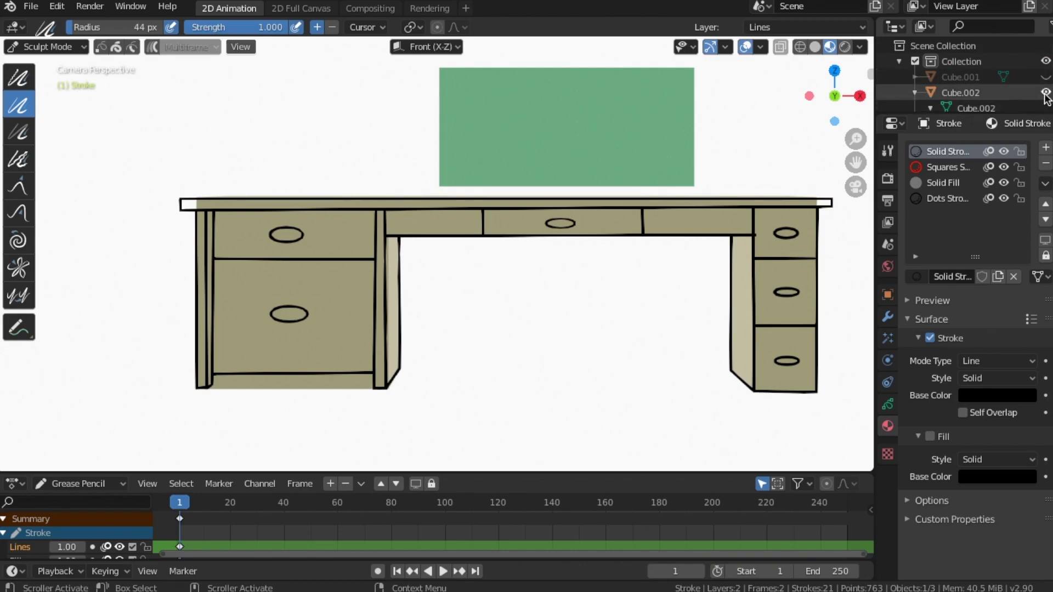
Switch to Edit Mode and select the end point of the middle drawers' lower line where it pokes into the right cabinet
scroll(580, 242, down, 2)
scroll(580, 242, up, 1)
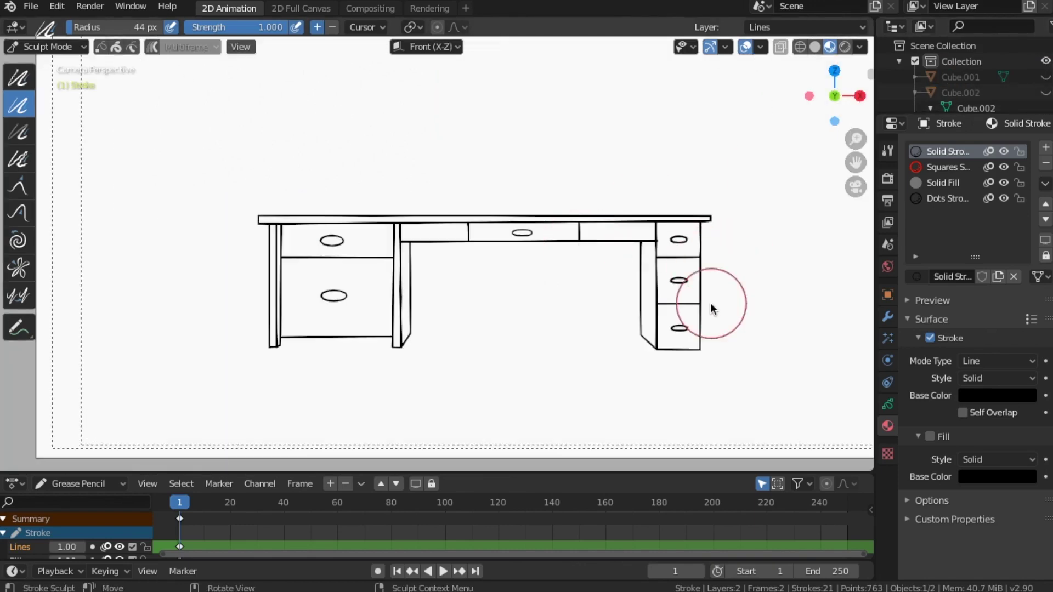
scroll(724, 301, up, 3)
scroll(521, 242, down, 3)
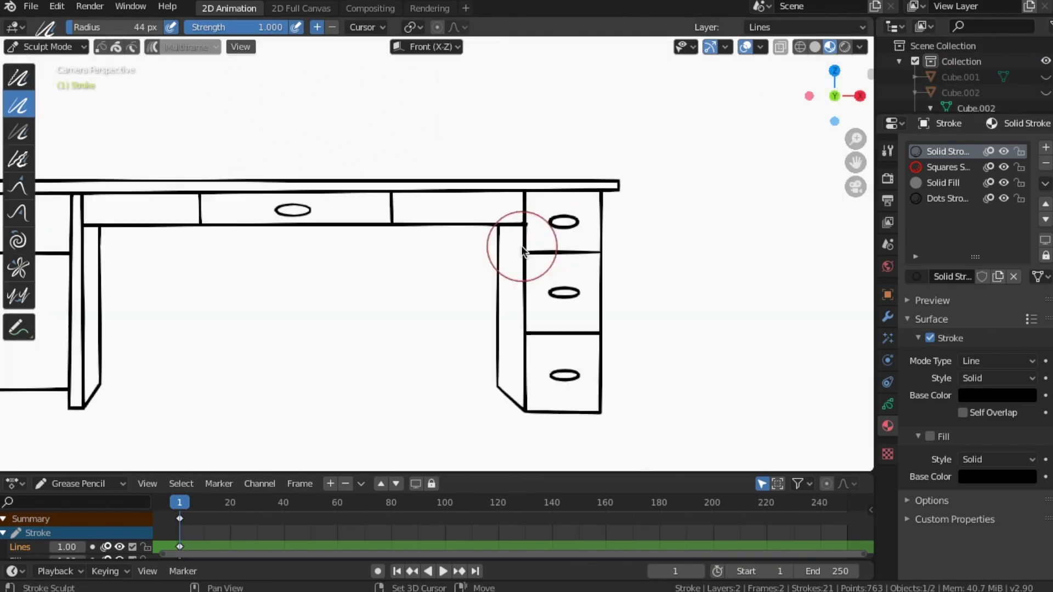
scroll(634, 184, up, 6)
click(73, 45)
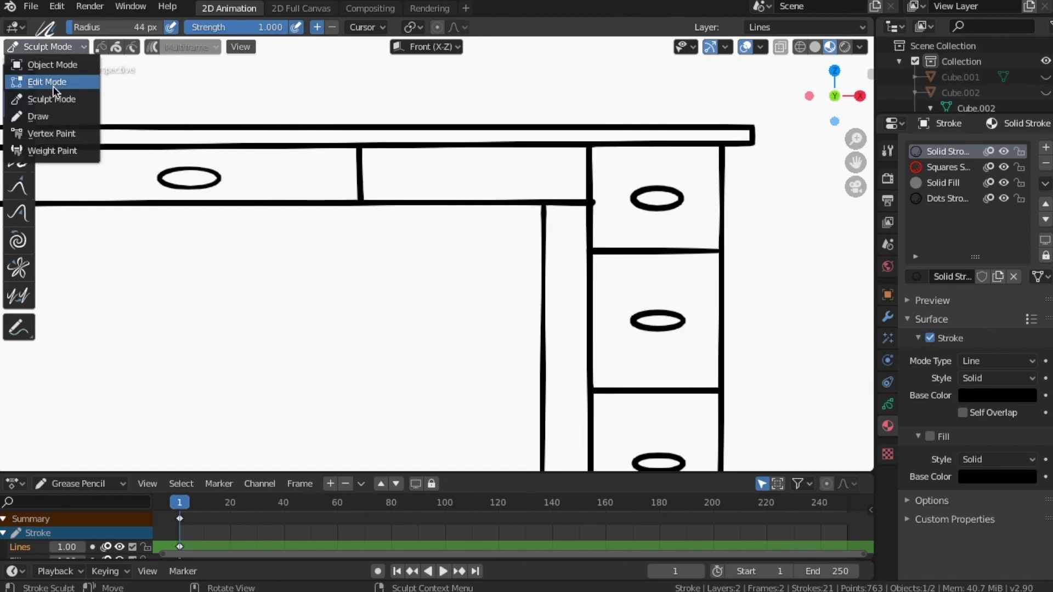
click(53, 84)
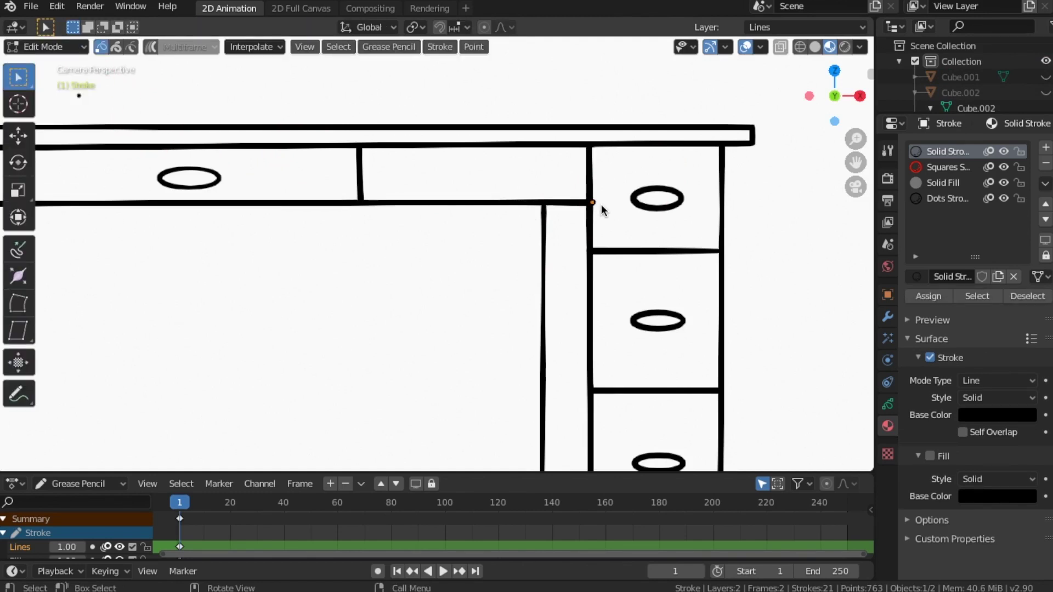
Try to delete the protruding end point of the middle drawers' lower line and undo the deletion
key(x)
click(601, 205)
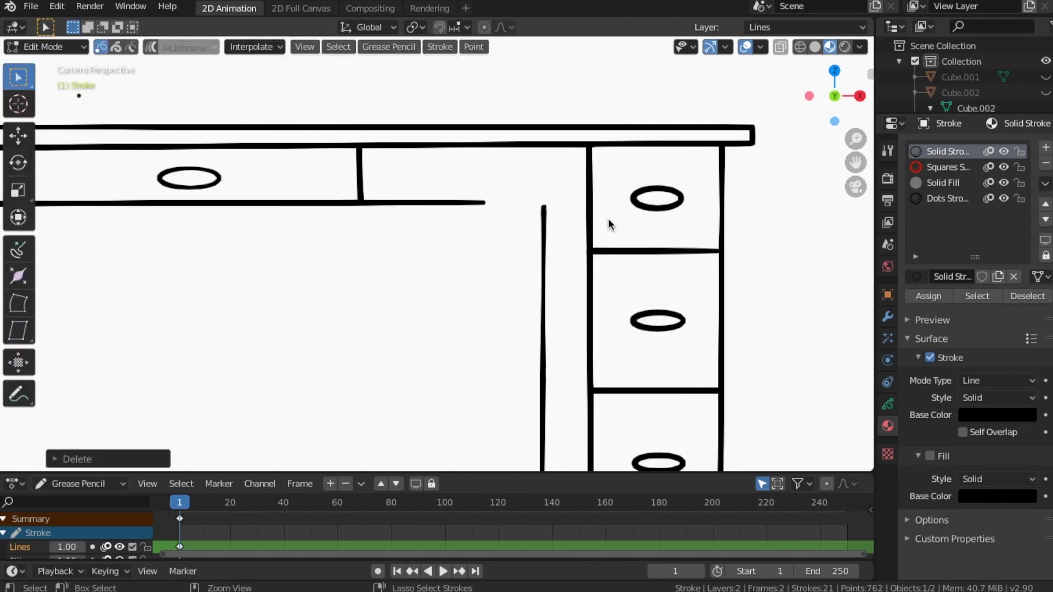
key(ctrl+z)
Move the end point of the middle drawers' lower line back onto the right cabinet's left vertical line
scroll(581, 200, up, 3)
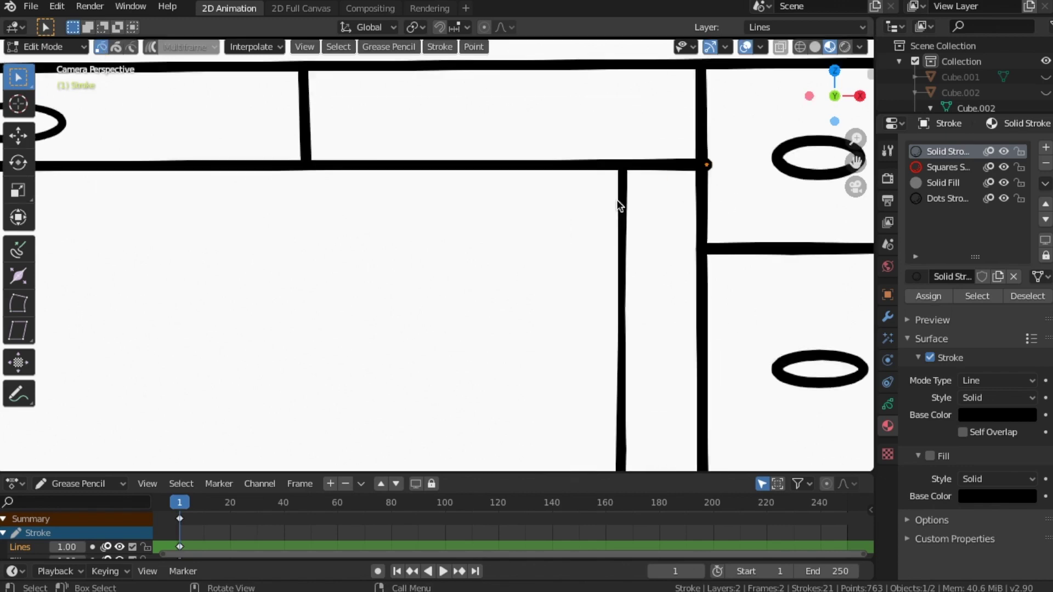
key(g)
click(701, 165)
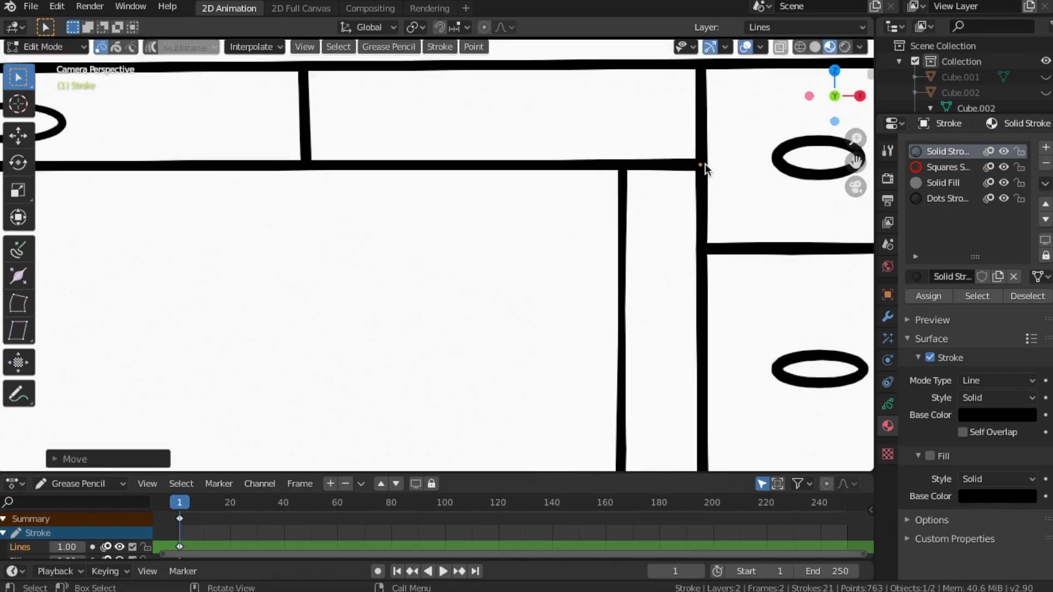
scroll(598, 237, down, 6)
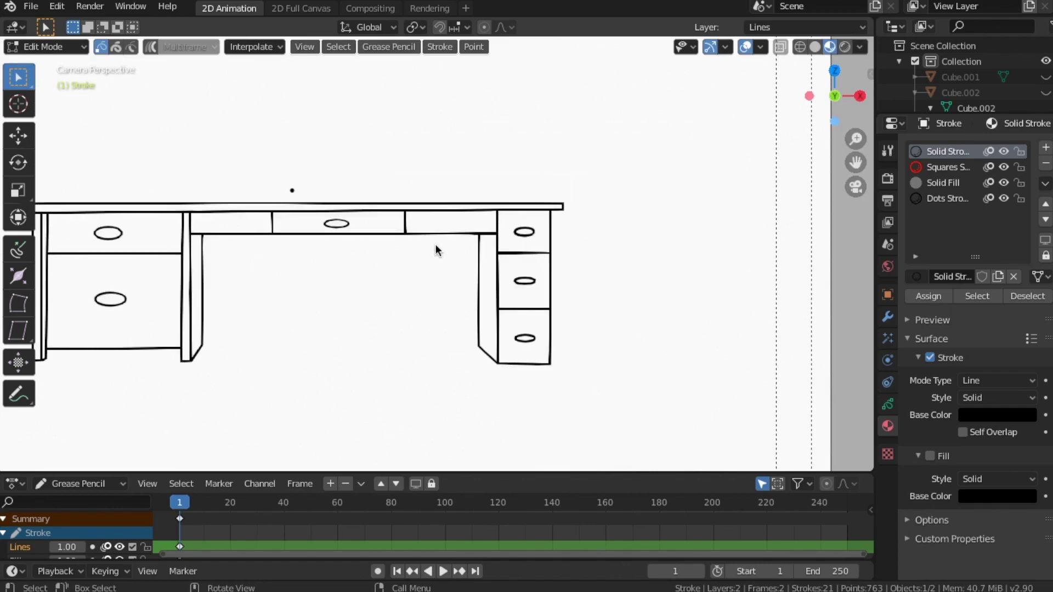
Deselect the stroke point and switch the grease pencil object to Draw mode
shift+middle_drag(436, 249, 630, 228)
scroll(640, 176, up, 4)
scroll(640, 176, down, 1)
click(384, 104)
click(49, 49)
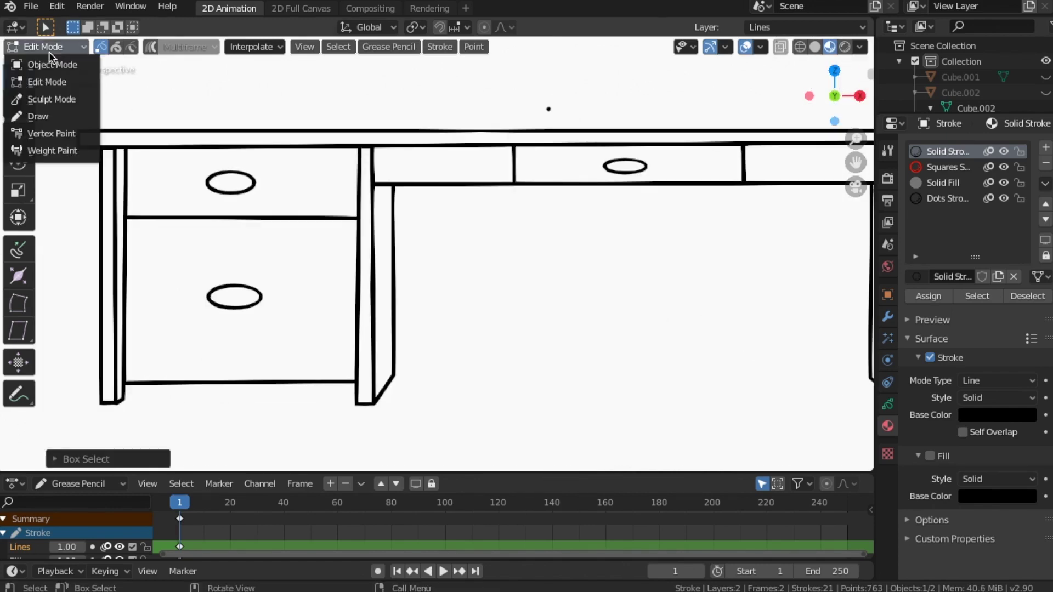
click(57, 115)
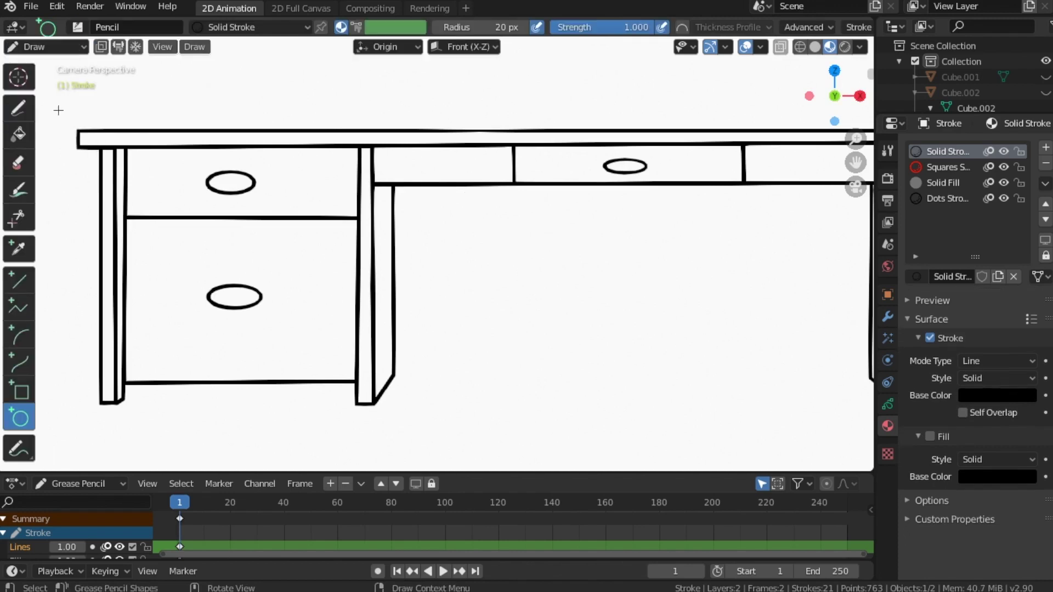
Bring the whole desk drawing into view and save the file
key(Home)
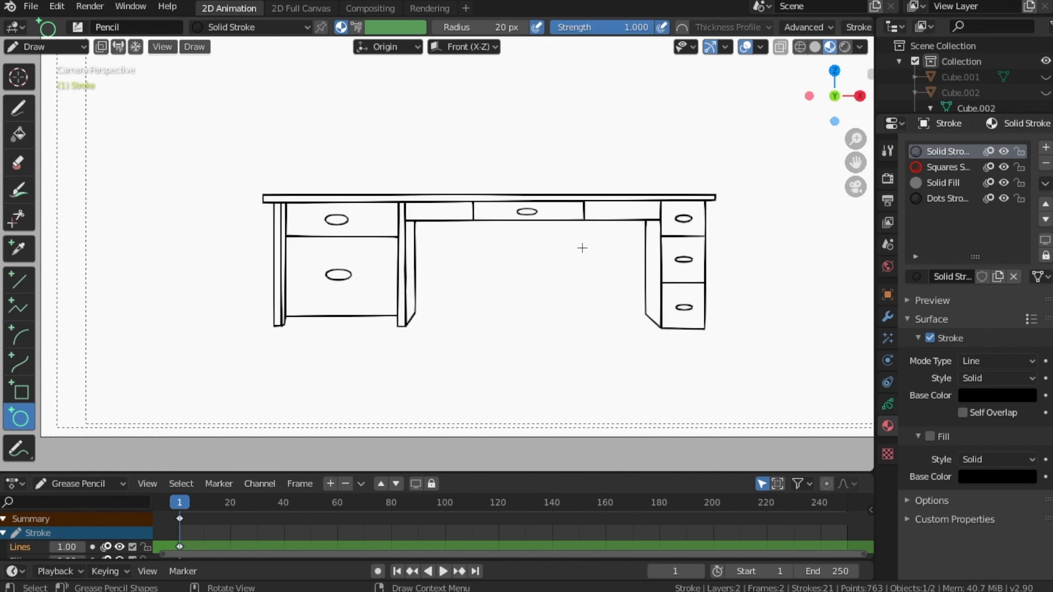
scroll(585, 238, down, 1)
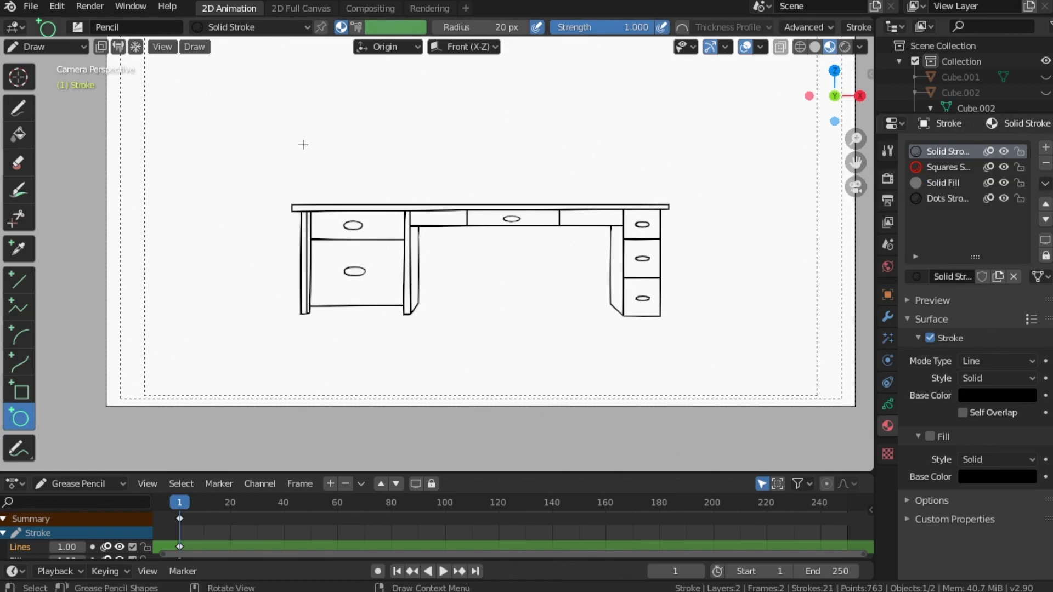
click(32, 6)
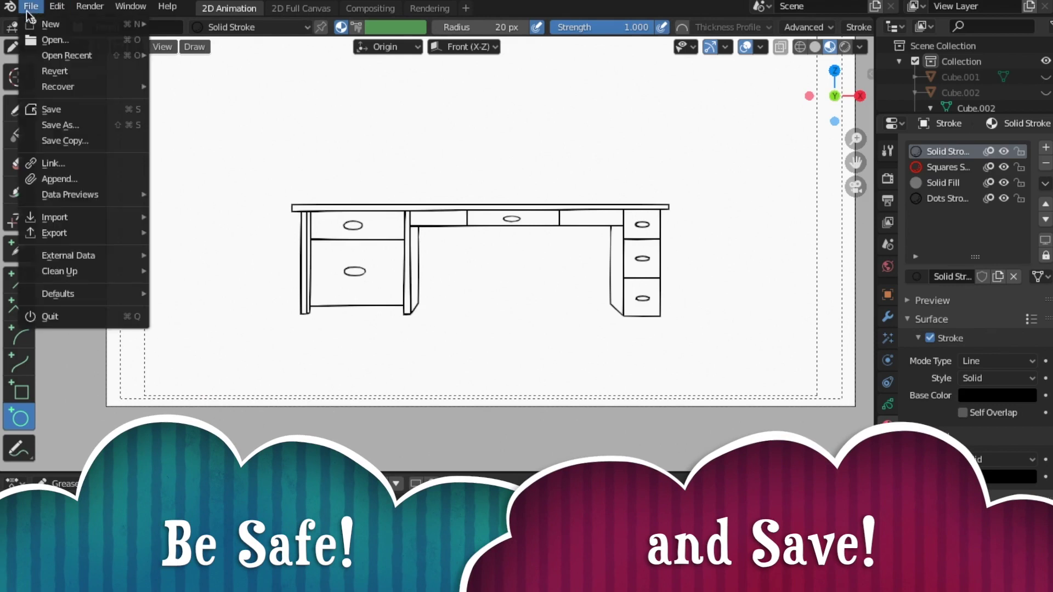
click(50, 109)
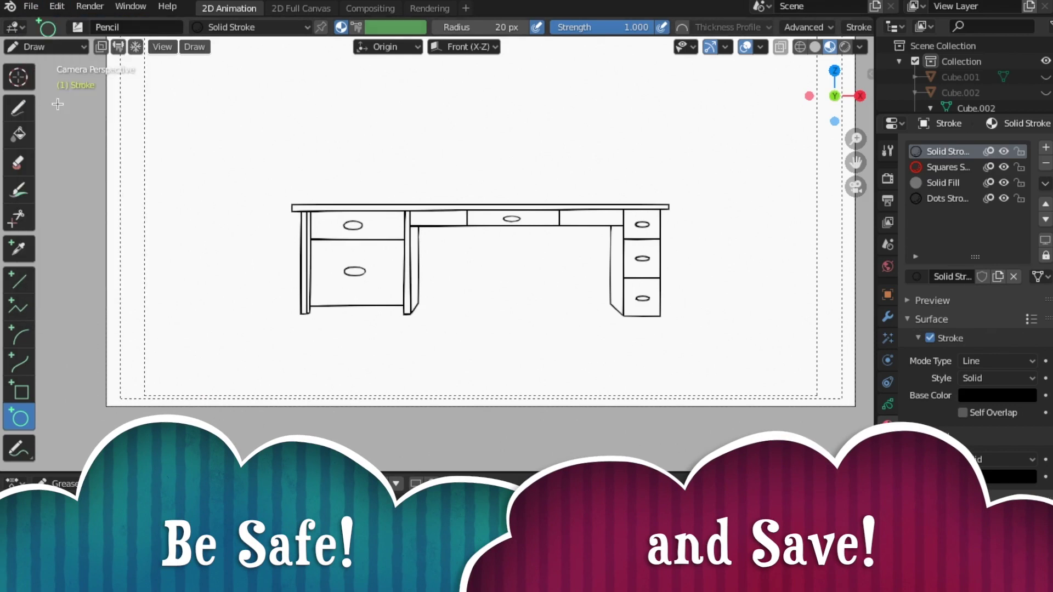